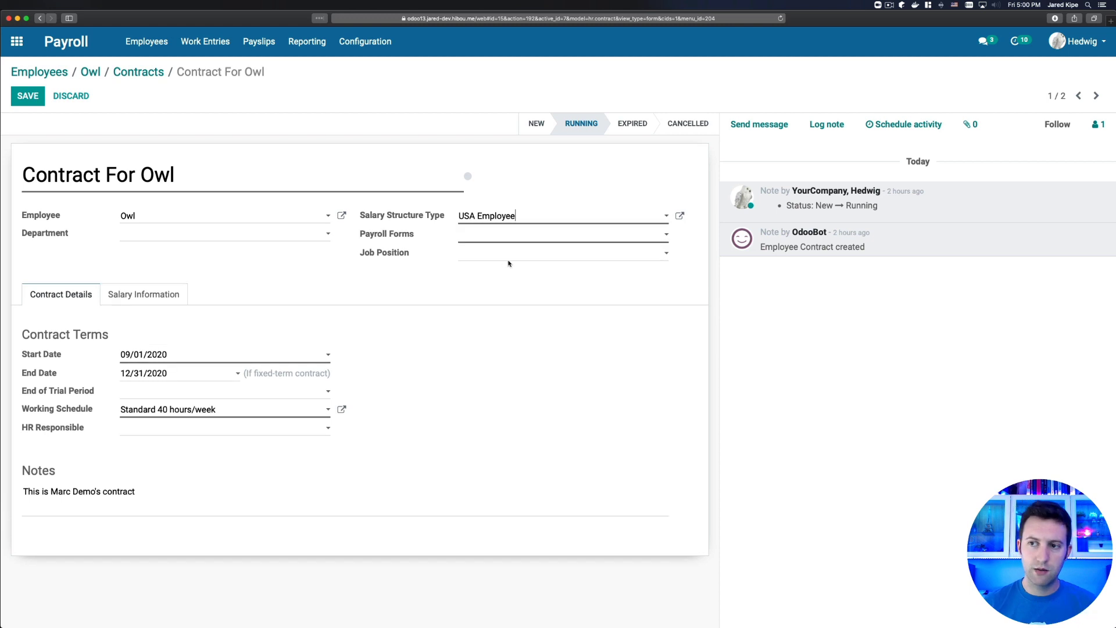
# Step: Create a payroll form named after the employee on the contract and open its details
pyautogui.click(502, 234)
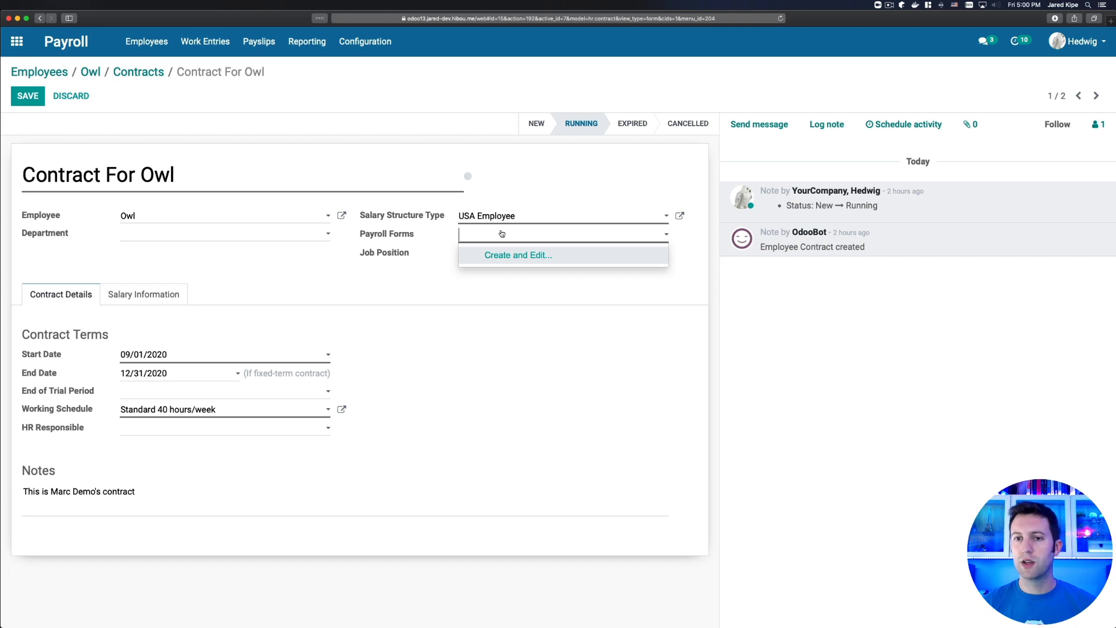
pyautogui.write('Owl')
pyautogui.click(515, 256)
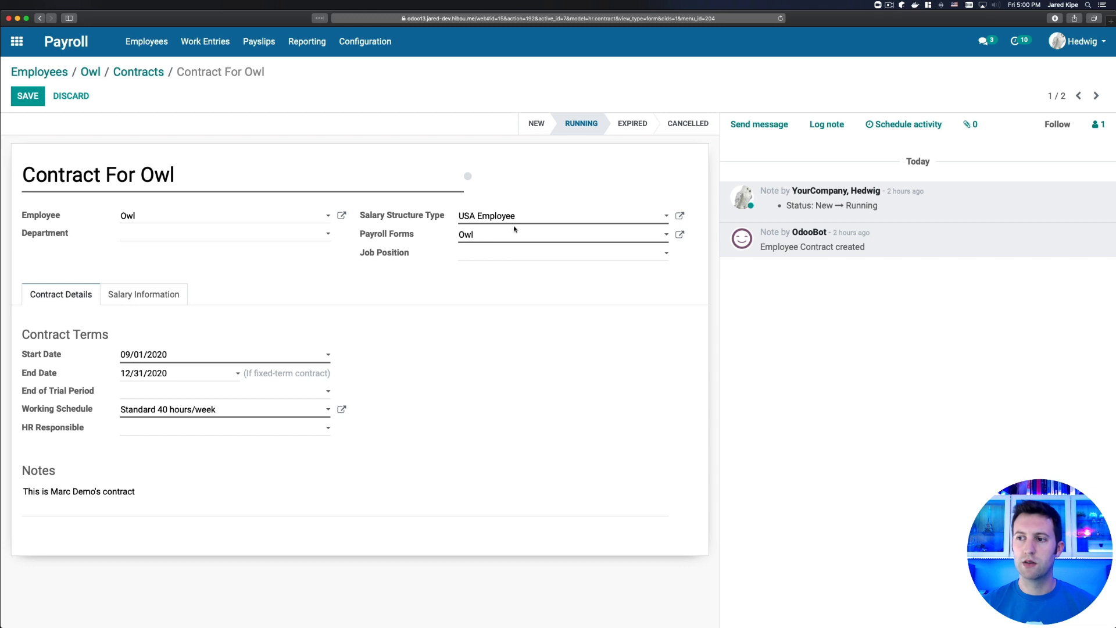
pyautogui.click(679, 235)
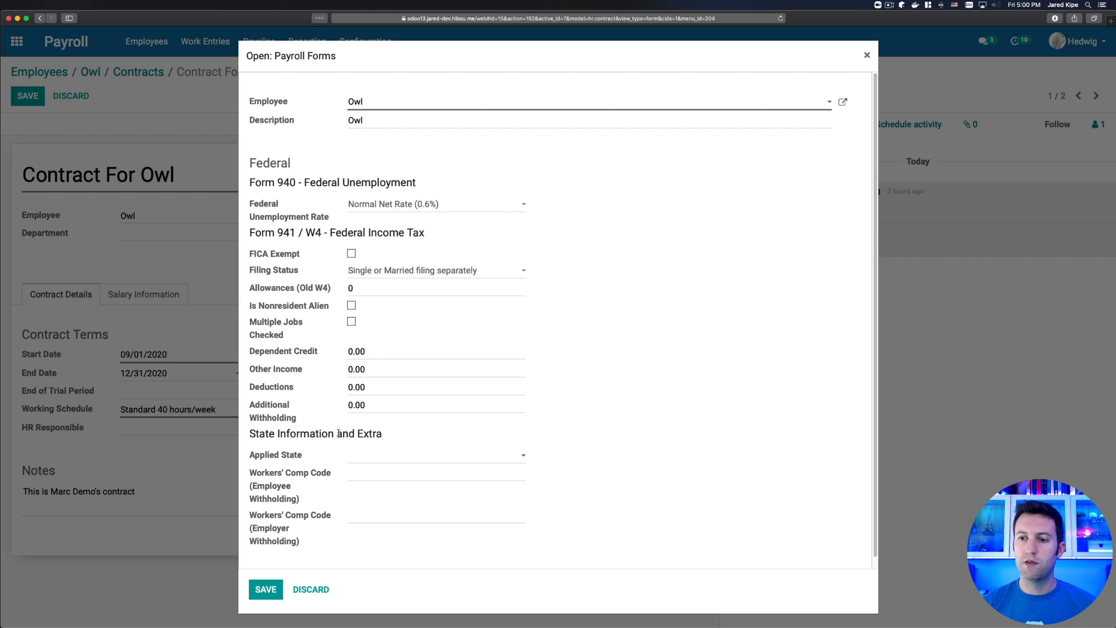
# Step: Set the applied state on the payroll form to North Carolina
pyautogui.click(372, 465)
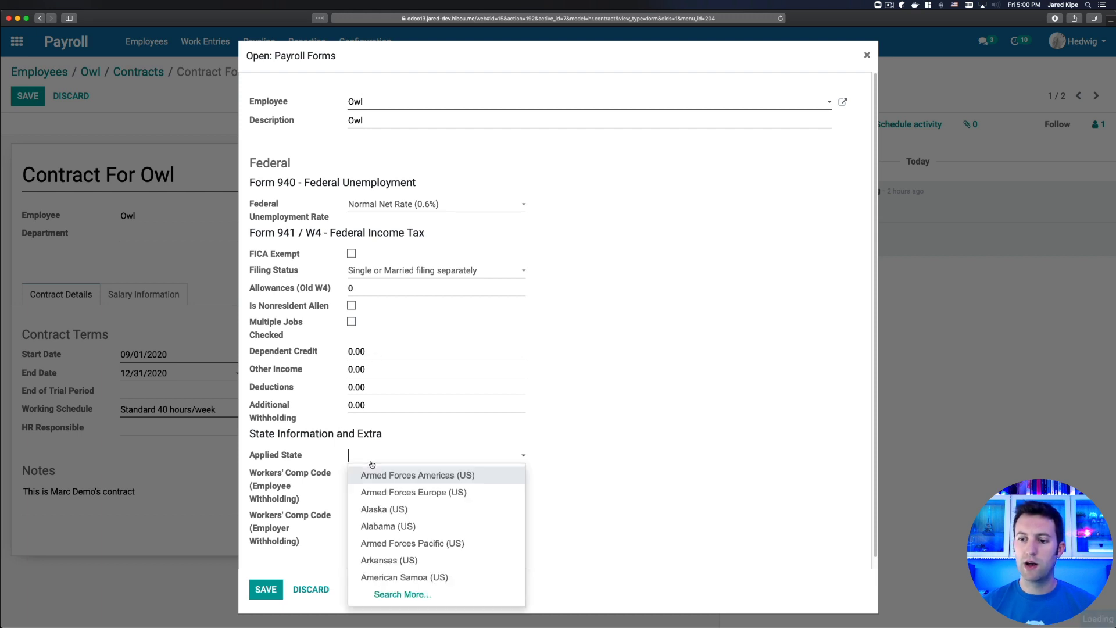
pyautogui.write('north ca')
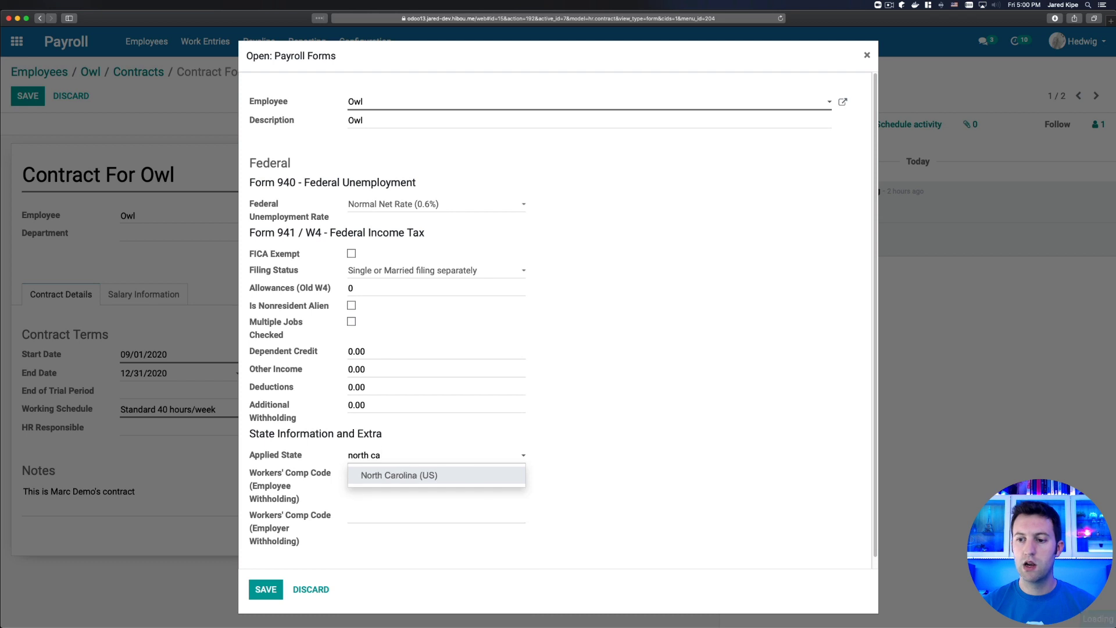
pyautogui.press('Return')
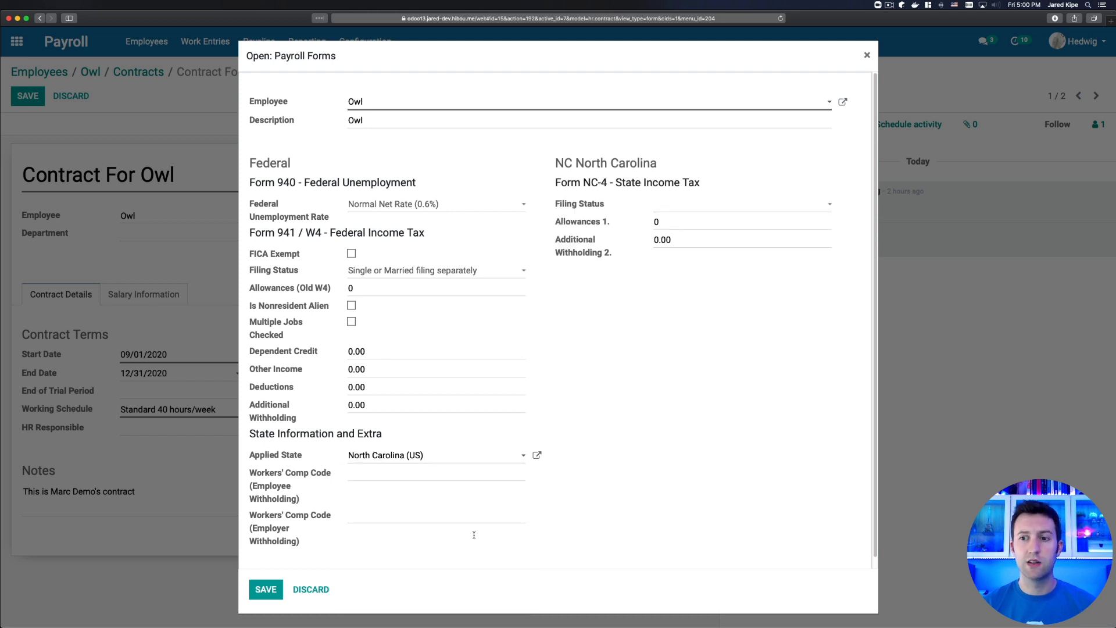
# Step: Change the applied state on the payroll form to Florida and save the form
pyautogui.moveTo(434, 461); pyautogui.dragTo(253, 430)
pyautogui.write('flo')
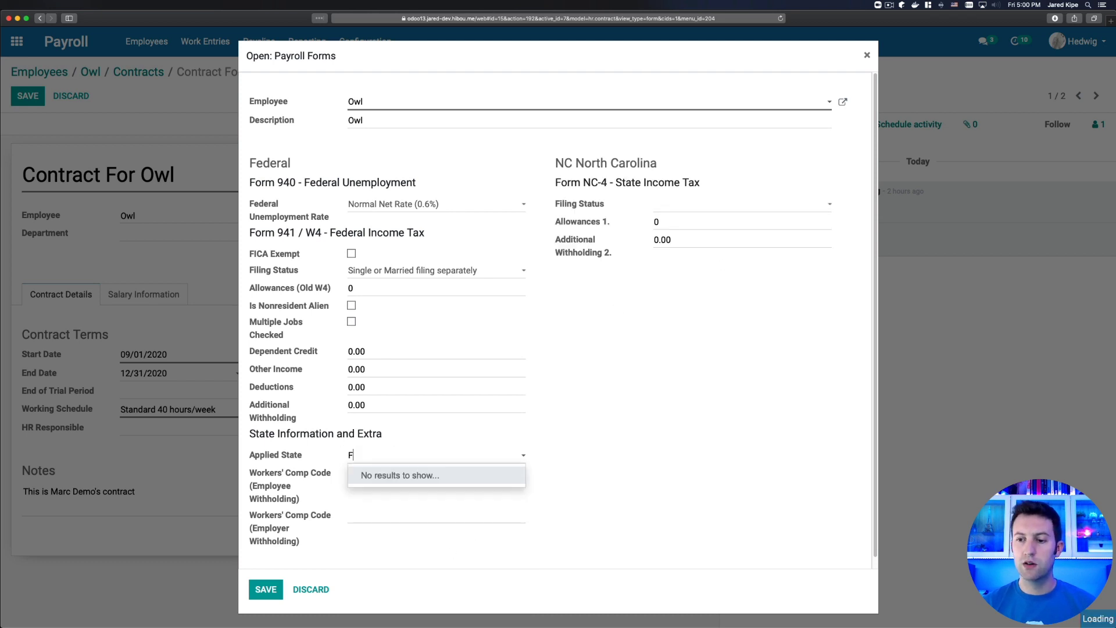
pyautogui.press('Return')
pyautogui.click(266, 589)
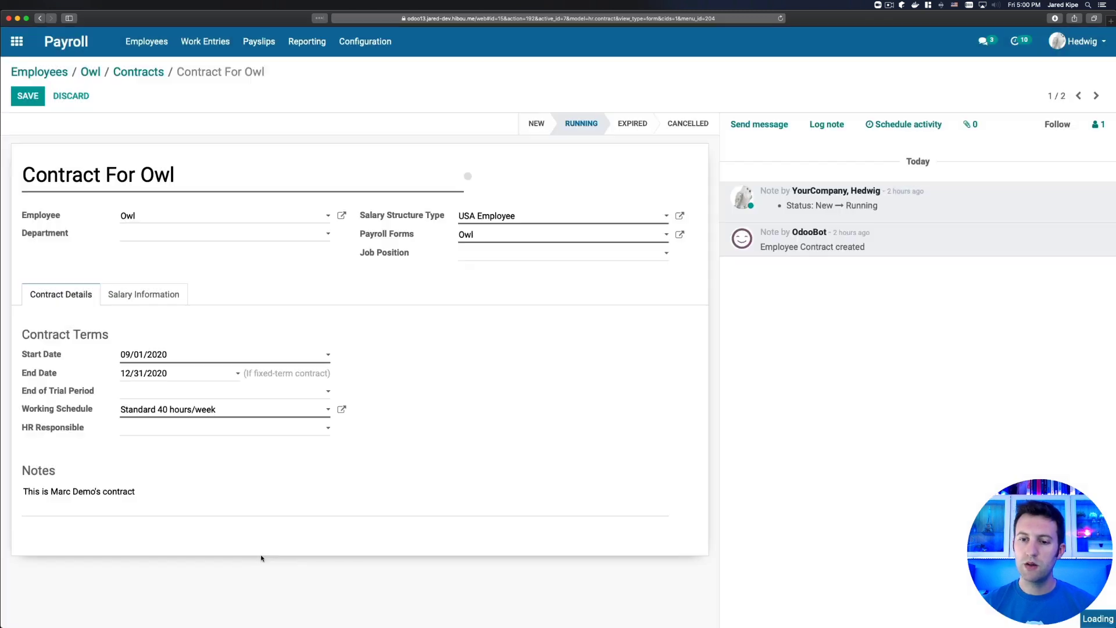
# Step: Show the contract's salary information and save the contract
pyautogui.click(165, 302)
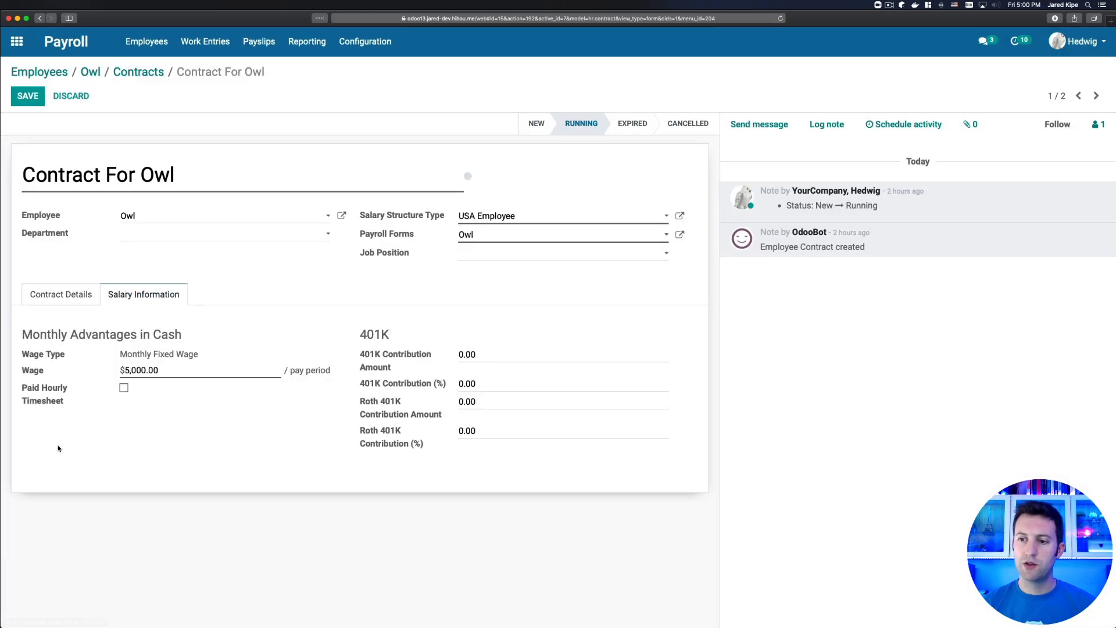
pyautogui.click(27, 95)
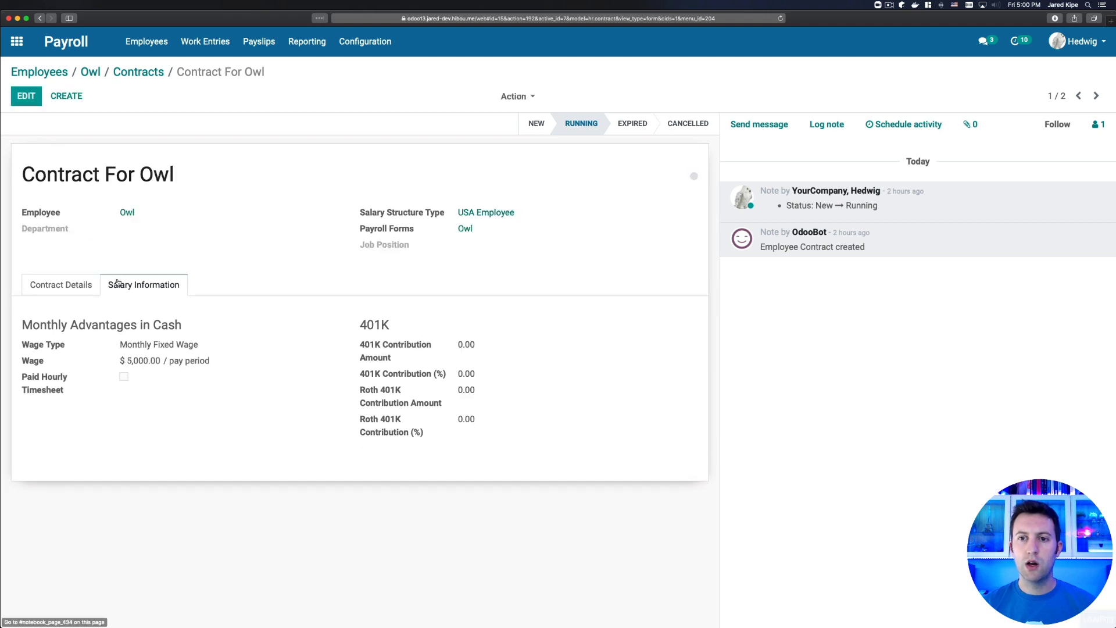
# Step: Open the salary rules and view the Gross rule in the USA Employee Standard group
pyautogui.click(366, 44)
pyautogui.click(365, 185)
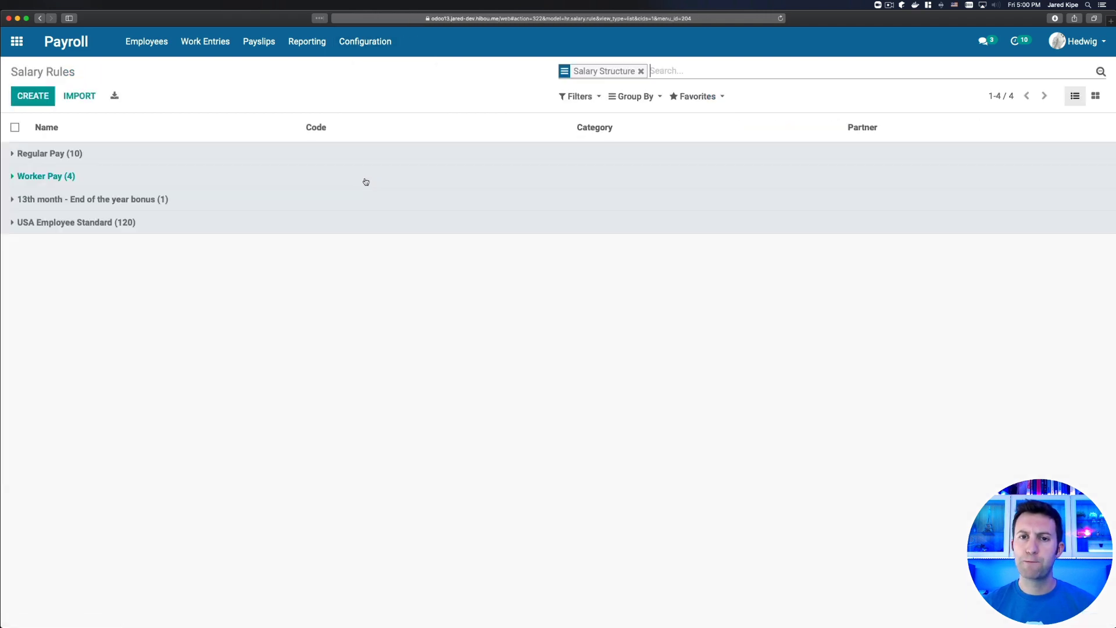
pyautogui.click(13, 223)
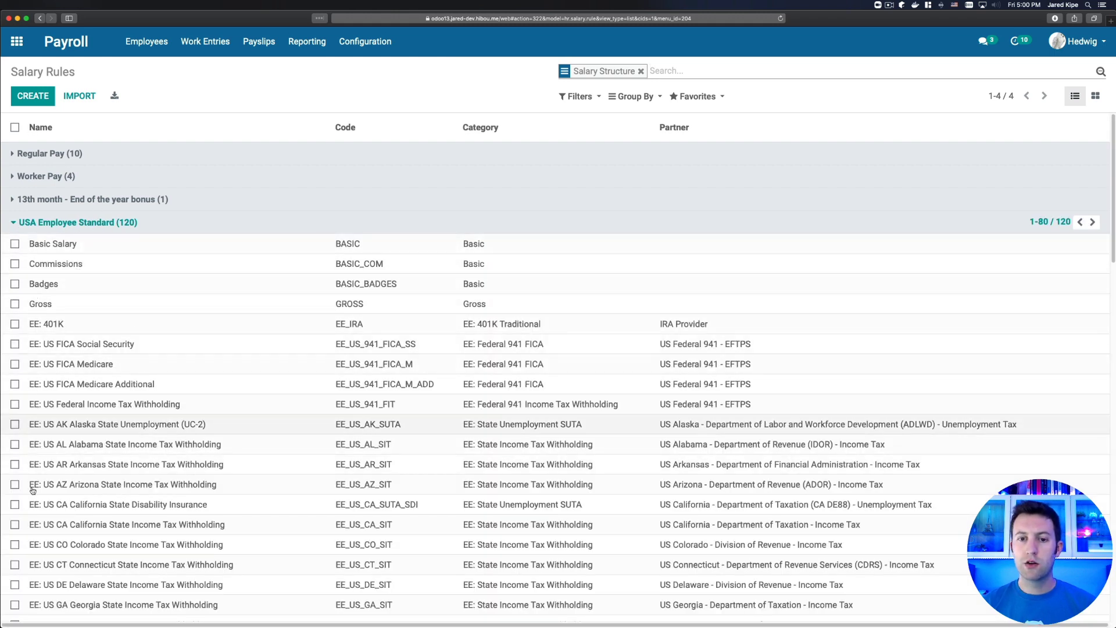
pyautogui.click(45, 308)
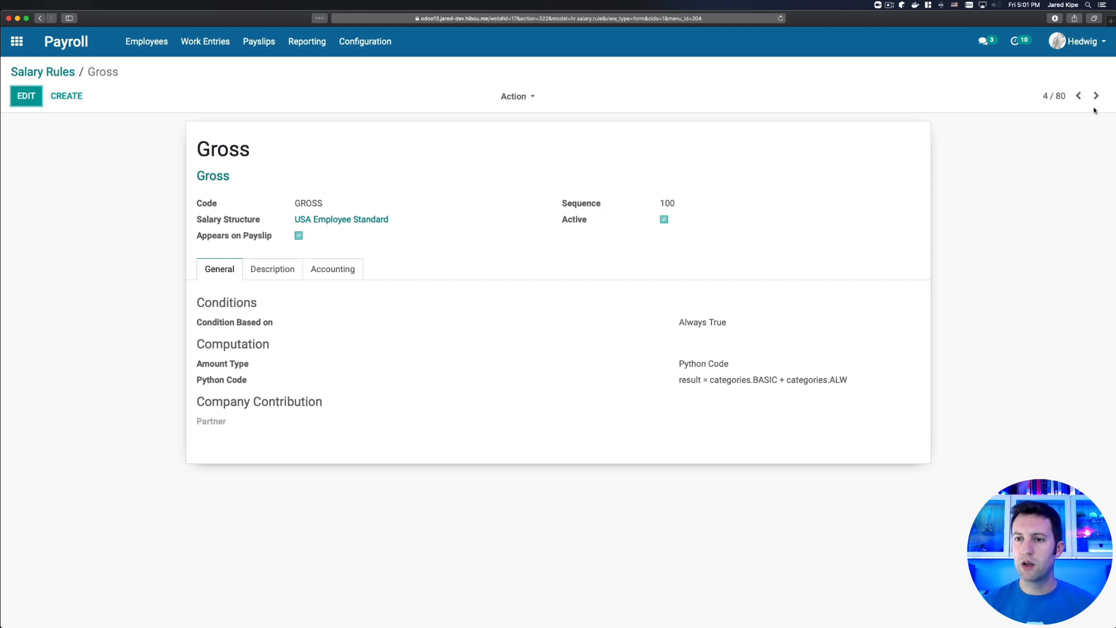
# Step: Return to the salary rules list and view the Net Salary rule of USA Employee Standard
pyautogui.click(58, 72)
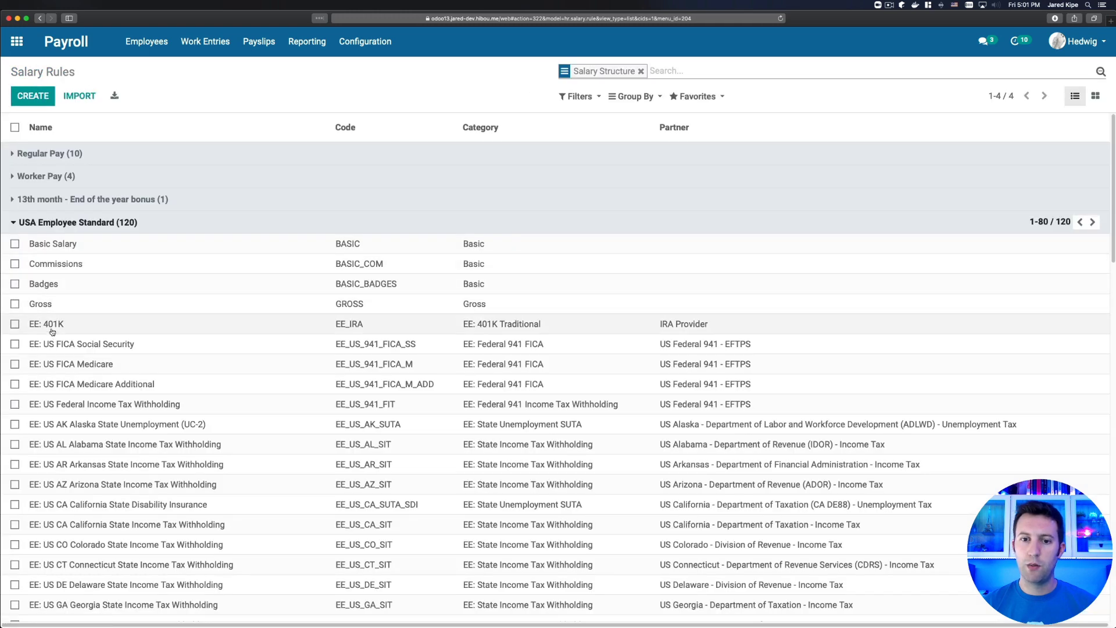
pyautogui.scroll(-5, 183, 456)
pyautogui.scroll(-10, 185, 453)
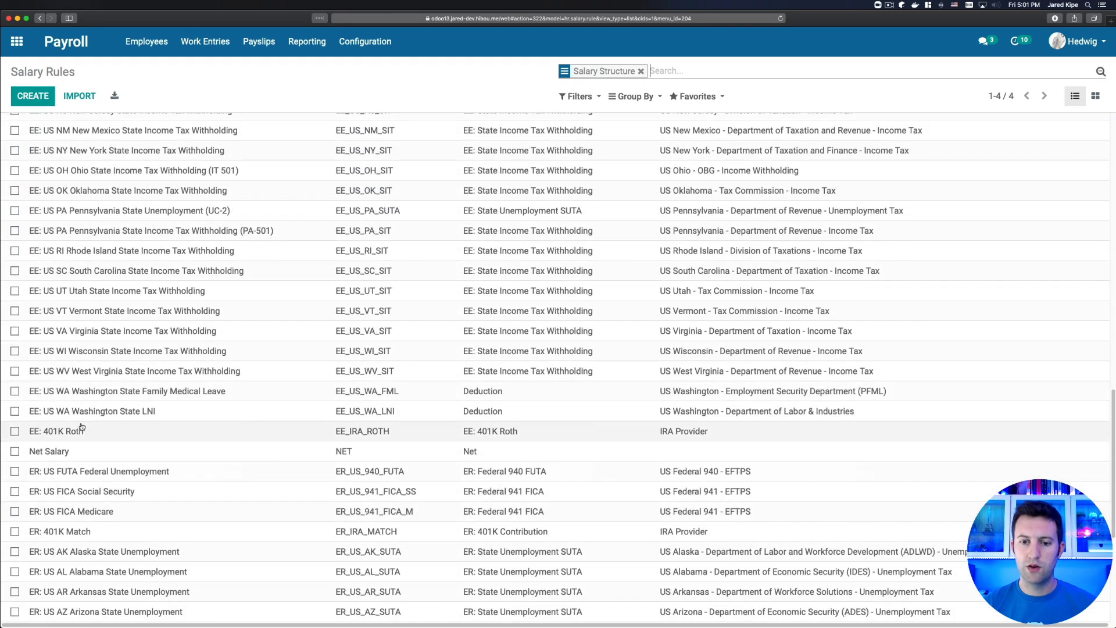
pyautogui.click(62, 455)
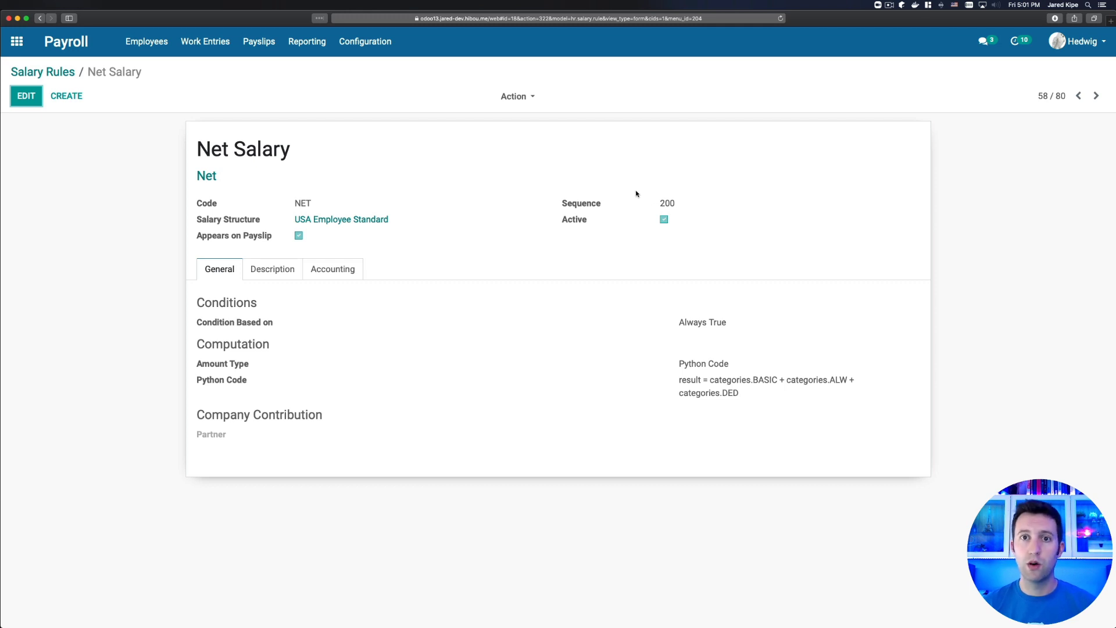
# Step: Create a new salary rule named "Florida #123"
pyautogui.click(67, 97)
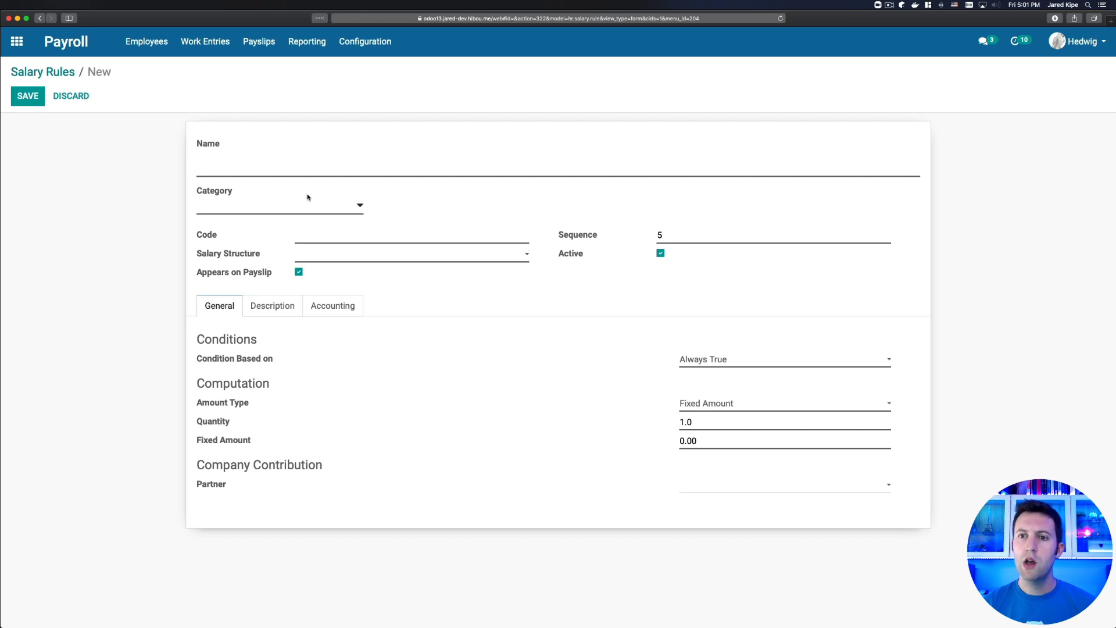
pyautogui.write('Flordi')
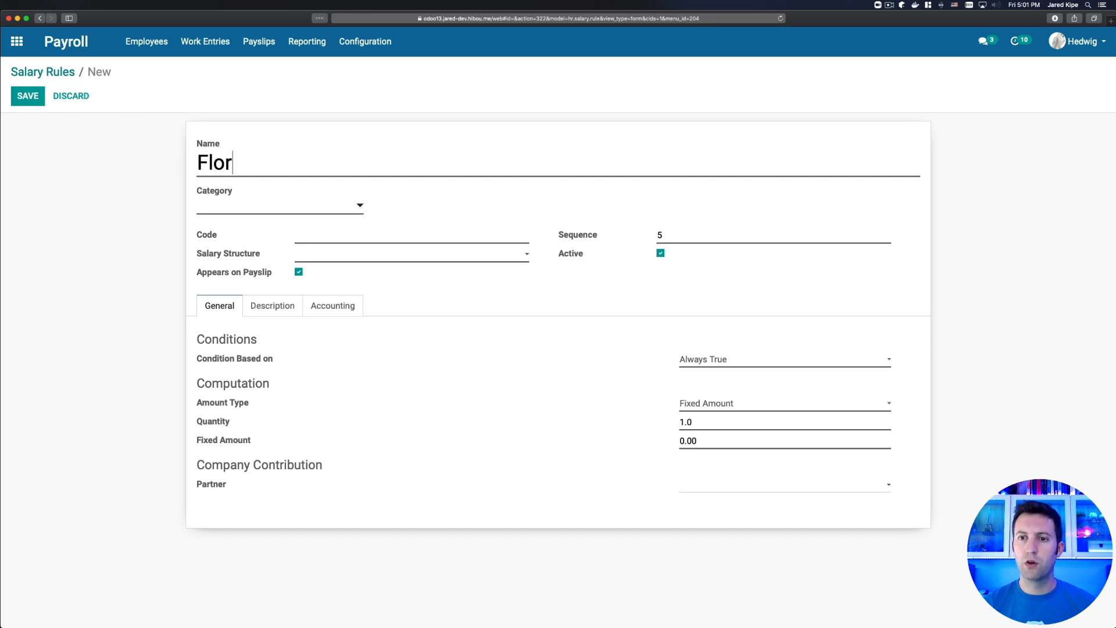
pyautogui.press('BackSpace')
pyautogui.press('BackSpace')
pyautogui.write('idca')
pyautogui.press('BackSpace')
pyautogui.press('BackSpace')
pyautogui.write('a ')
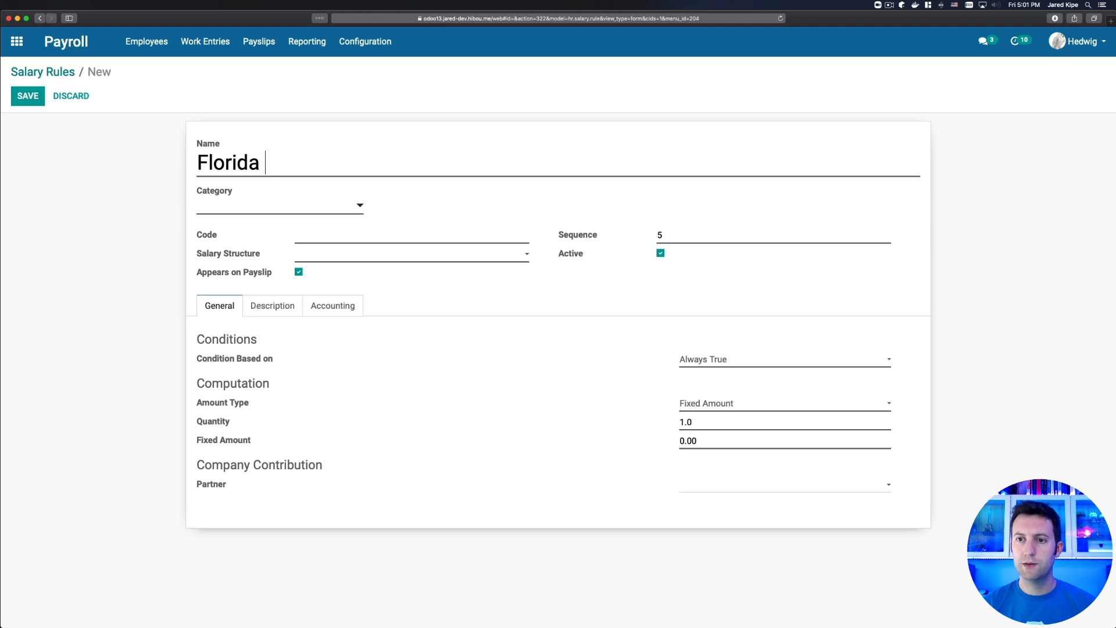
pyautogui.write('#123')
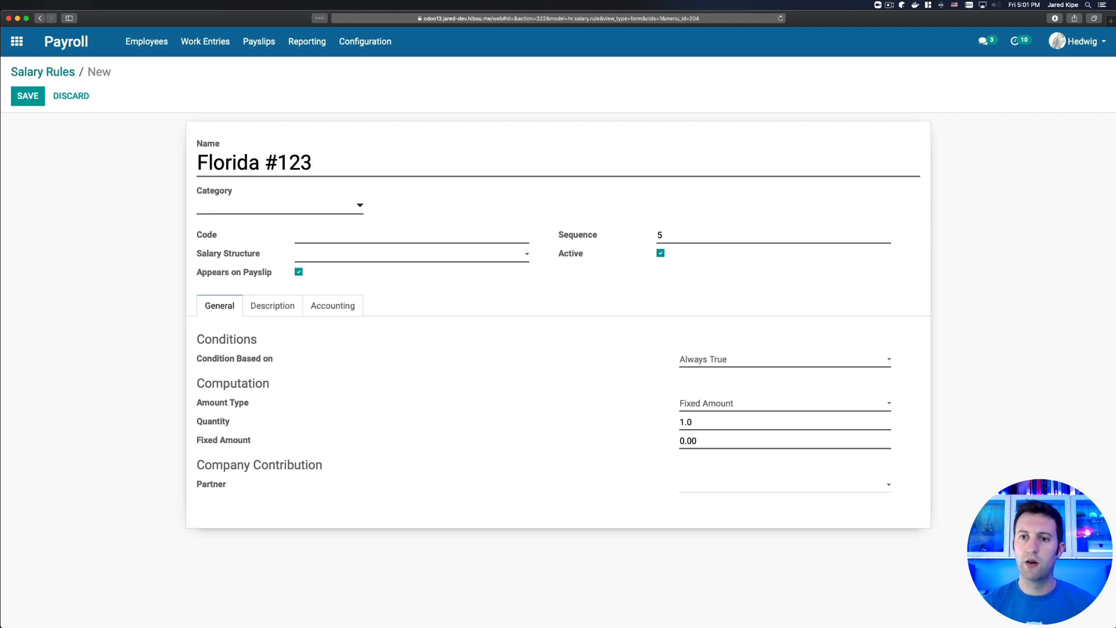
# Step: Give the new rule the category Deduction, the code EE_GARN_FL_124 and the sequence 199
pyautogui.click(262, 206)
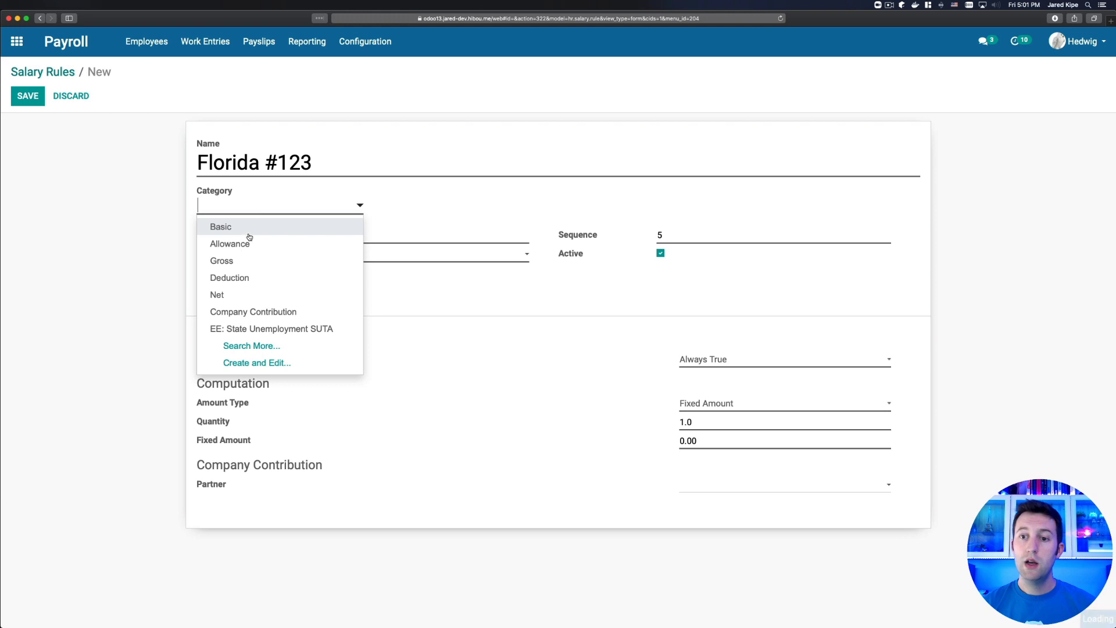
pyautogui.click(247, 275)
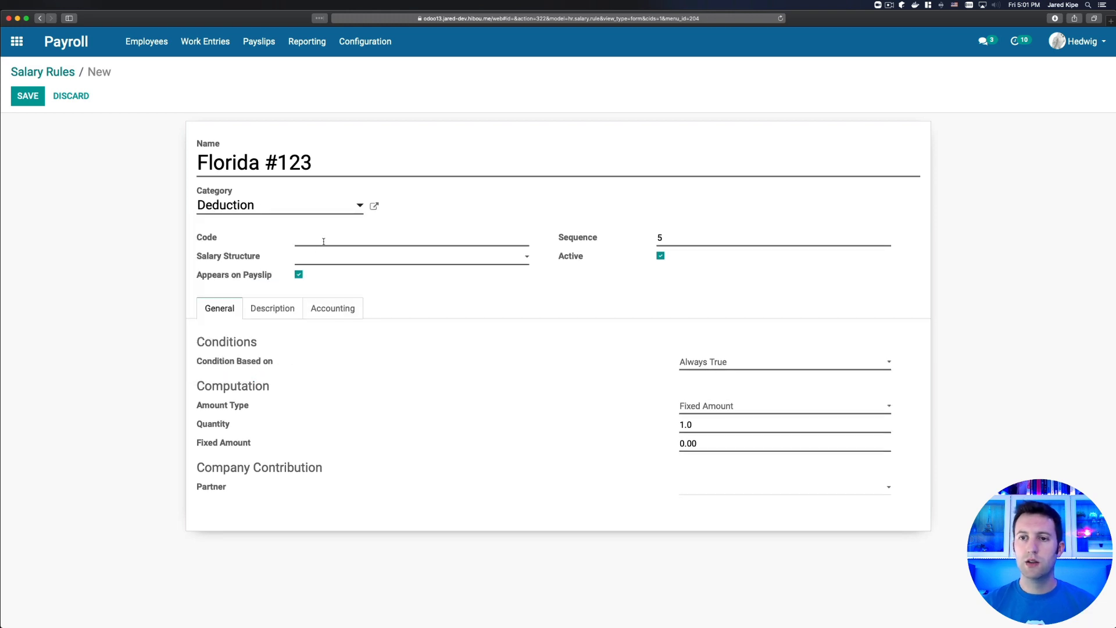
pyautogui.write('EE_')
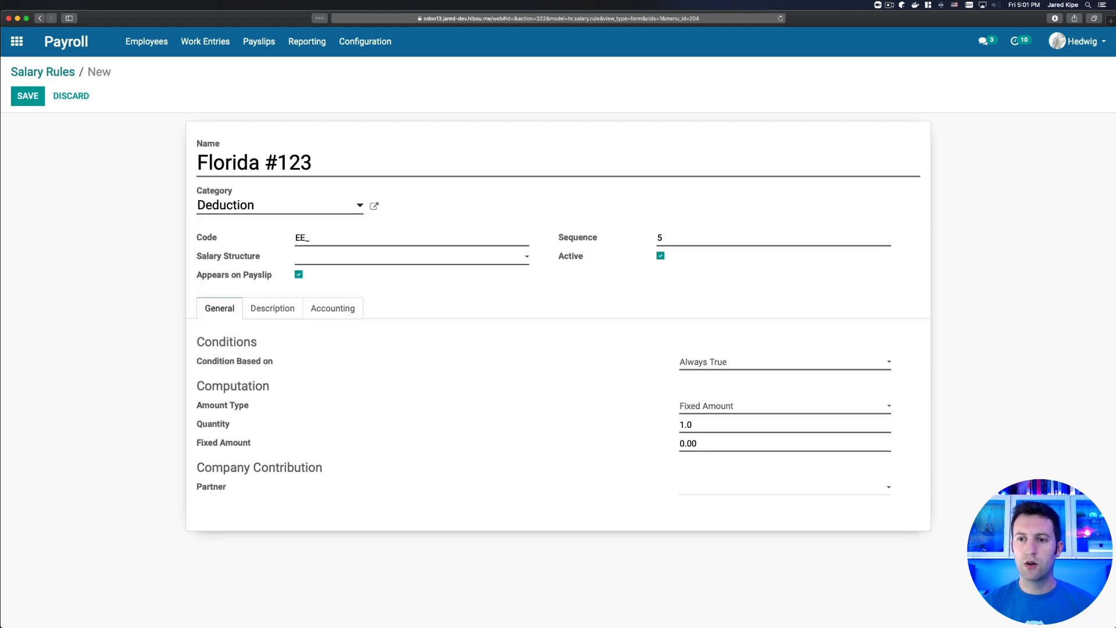
pyautogui.write('GARN_FL_124')
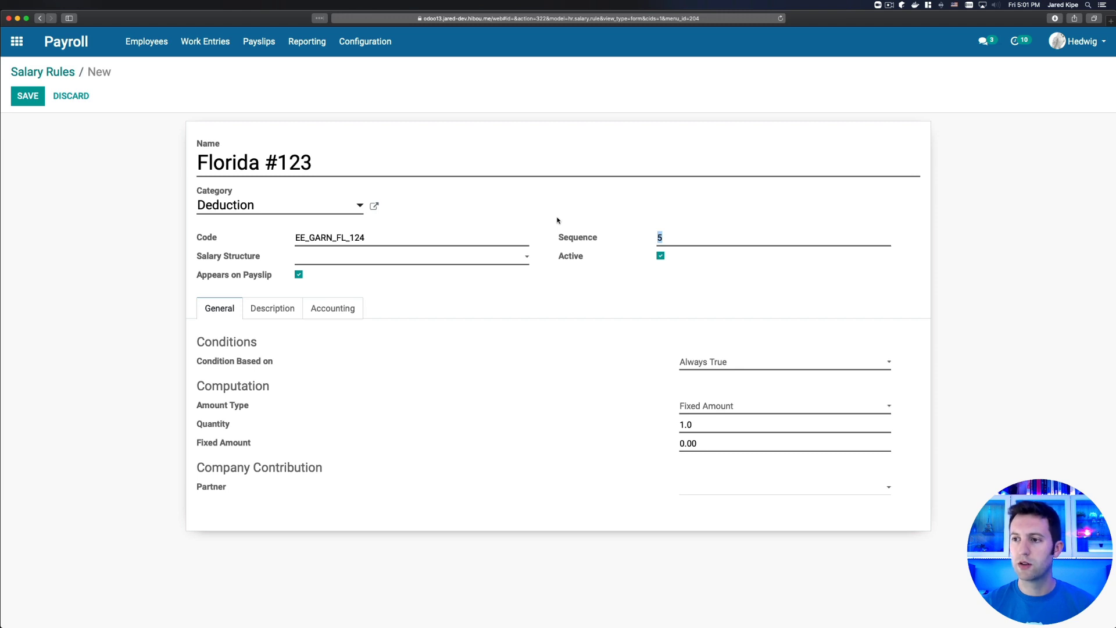
pyautogui.write('199')
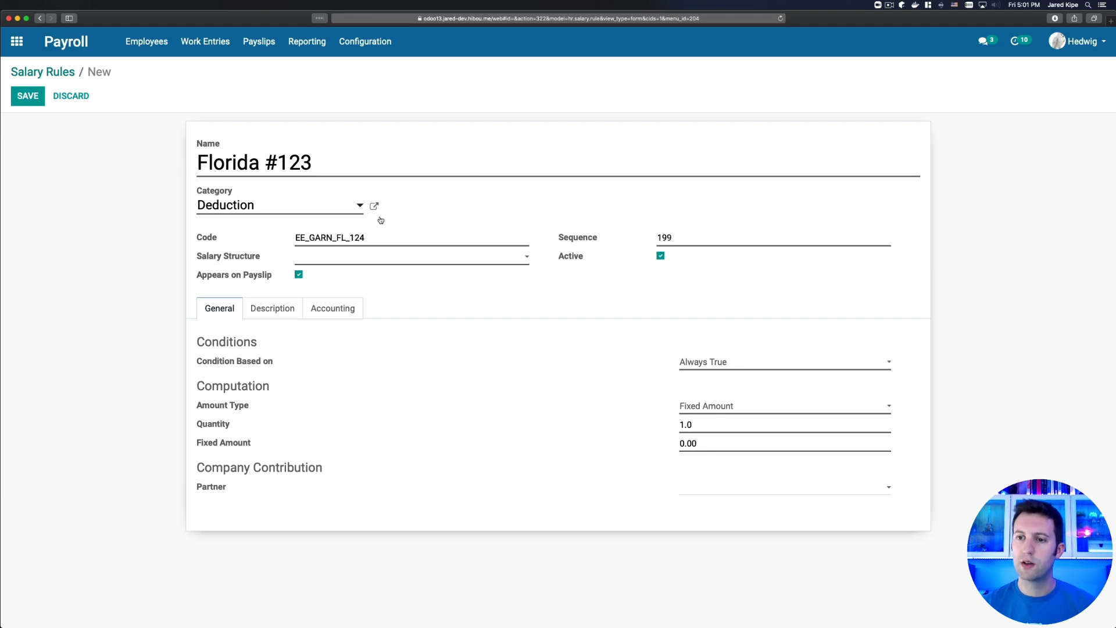
# Step: Assign the rule to the USA Employee Standard salary structure and set its fixed amount to -50
pyautogui.click(324, 258)
pyautogui.click(330, 327)
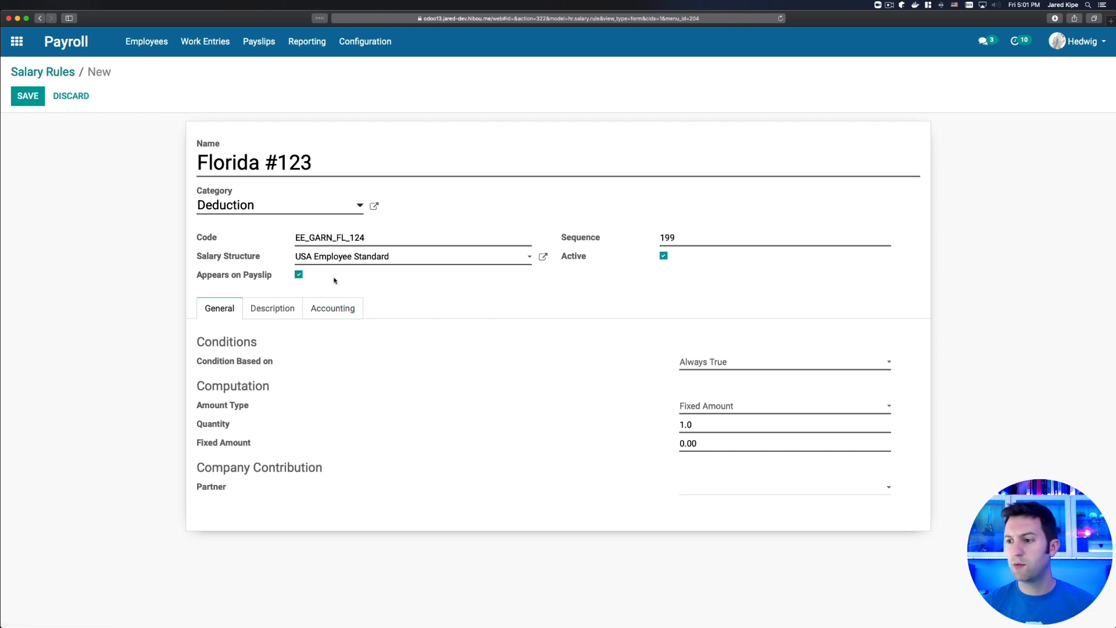
pyautogui.click(695, 443)
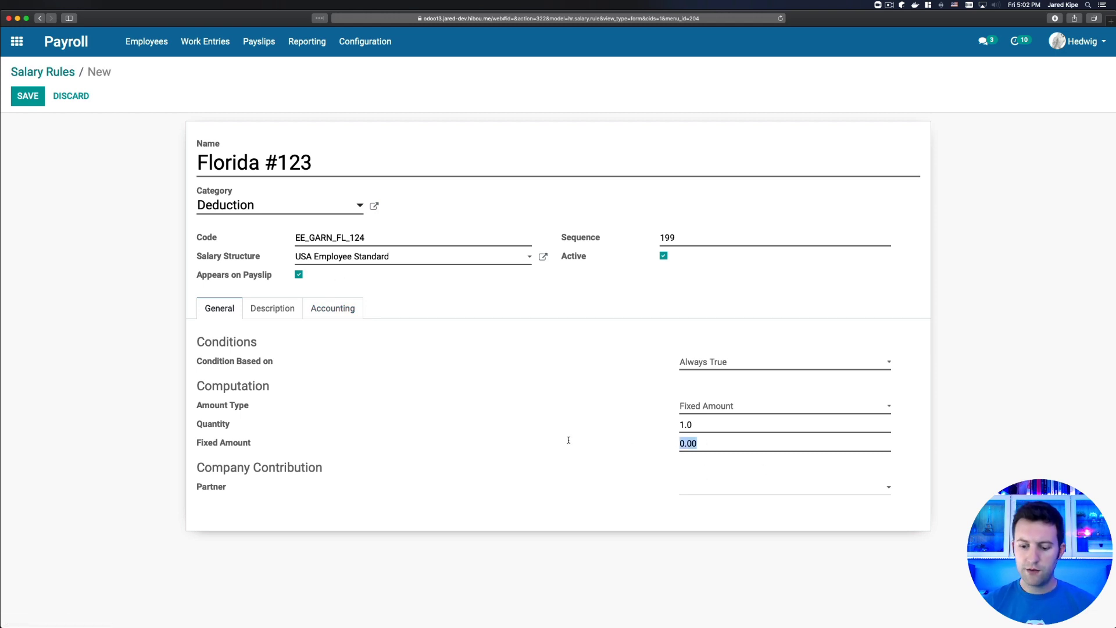
pyautogui.write('-50')
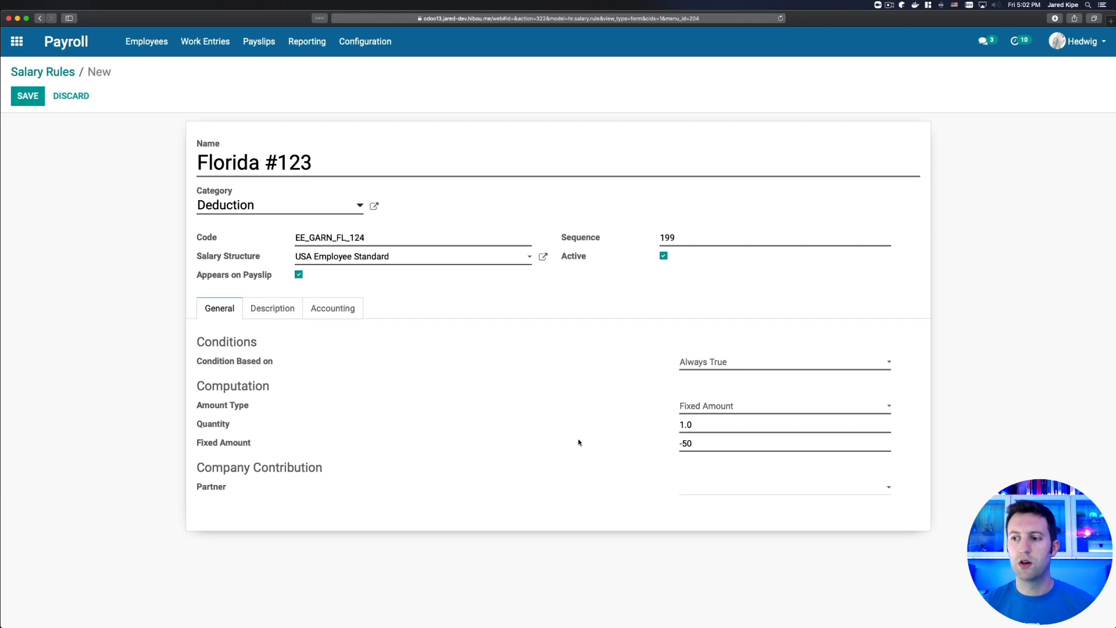
# Step: Create a new partner named "Florida Garnishments" for the rule's company contribution and save the rule
pyautogui.click(703, 488)
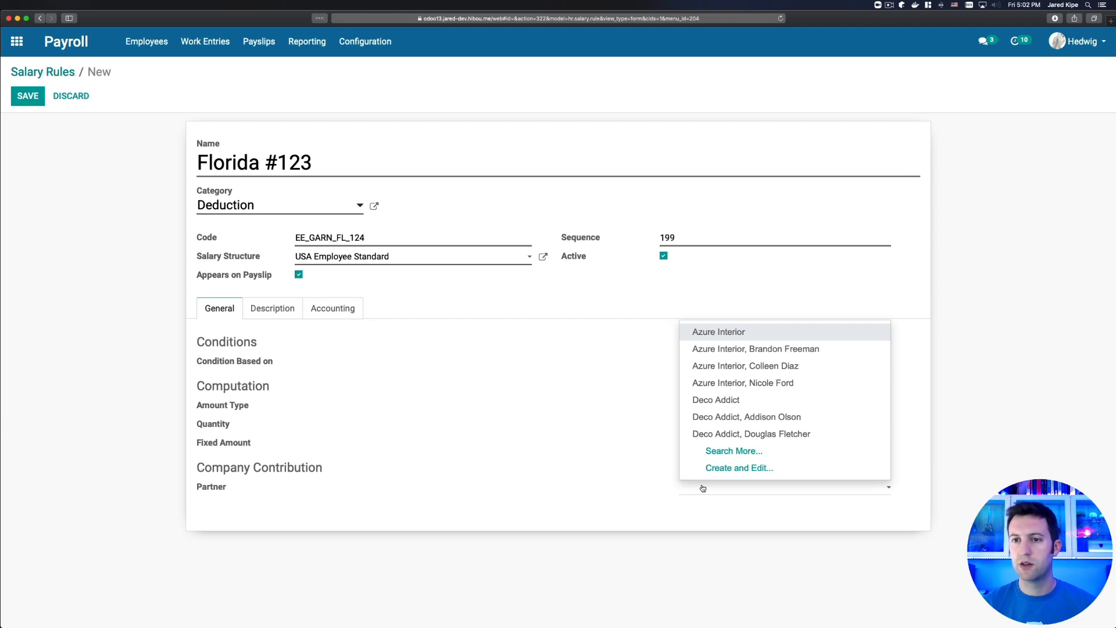
pyautogui.write('Florida ')
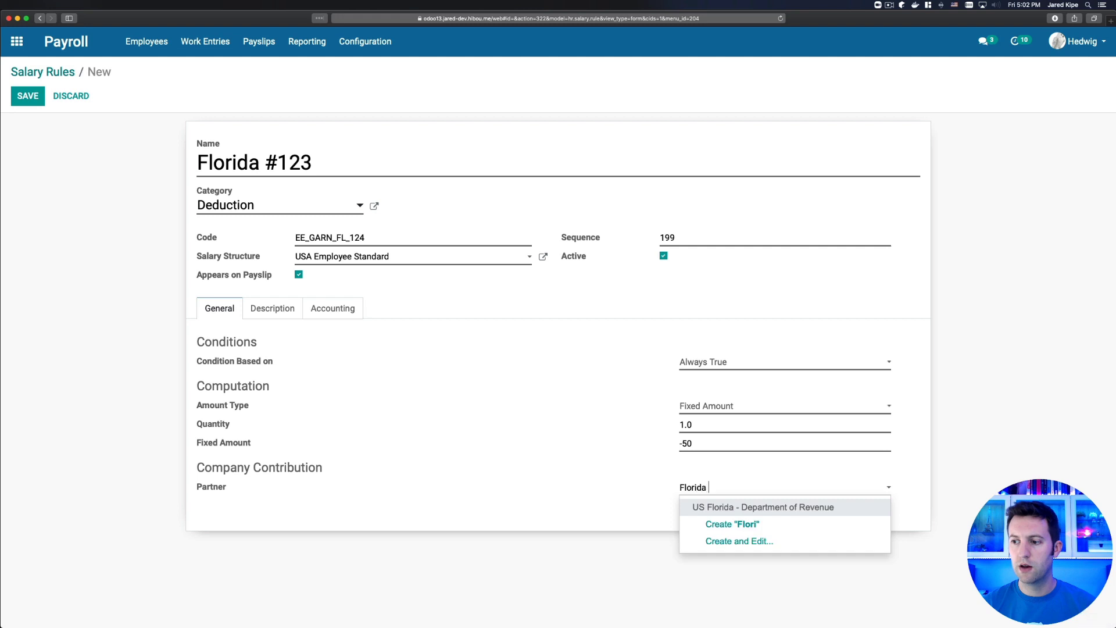
pyautogui.write('Garnishments')
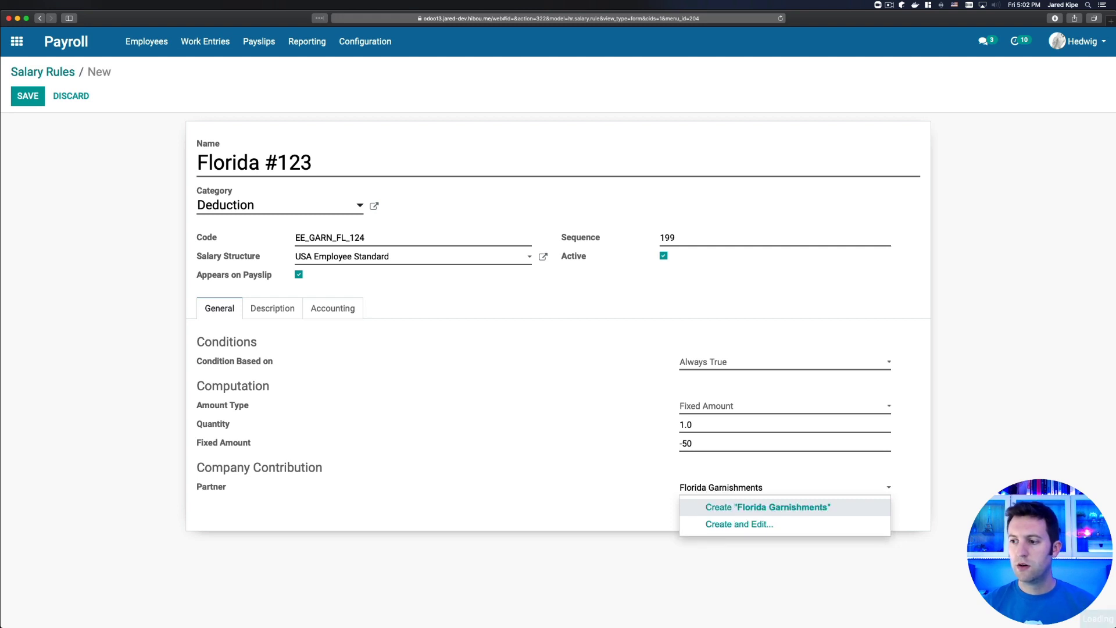
pyautogui.press('Return')
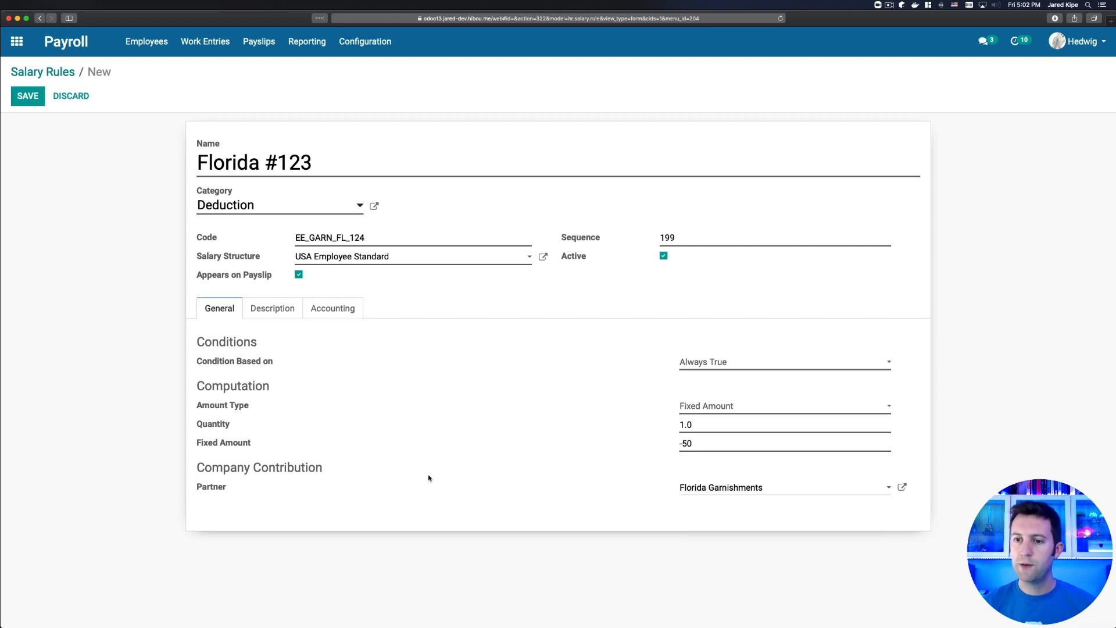
pyautogui.click(28, 96)
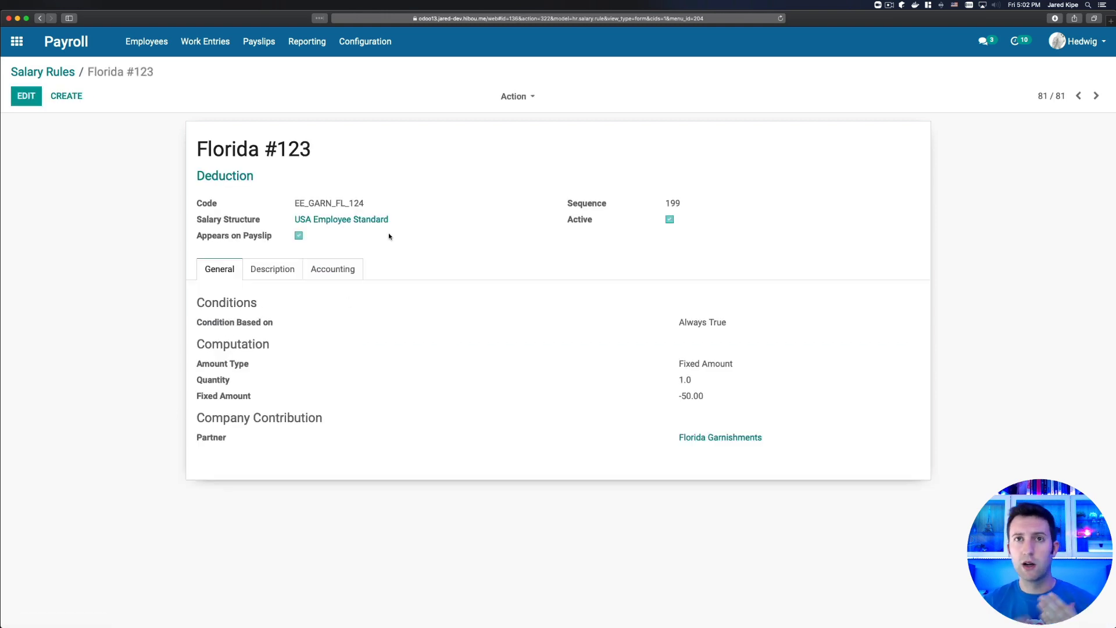
# Step: Apply the US Default Accounting action to the Florida #123 rule to fill in its accounting, and check its code
pyautogui.click(352, 272)
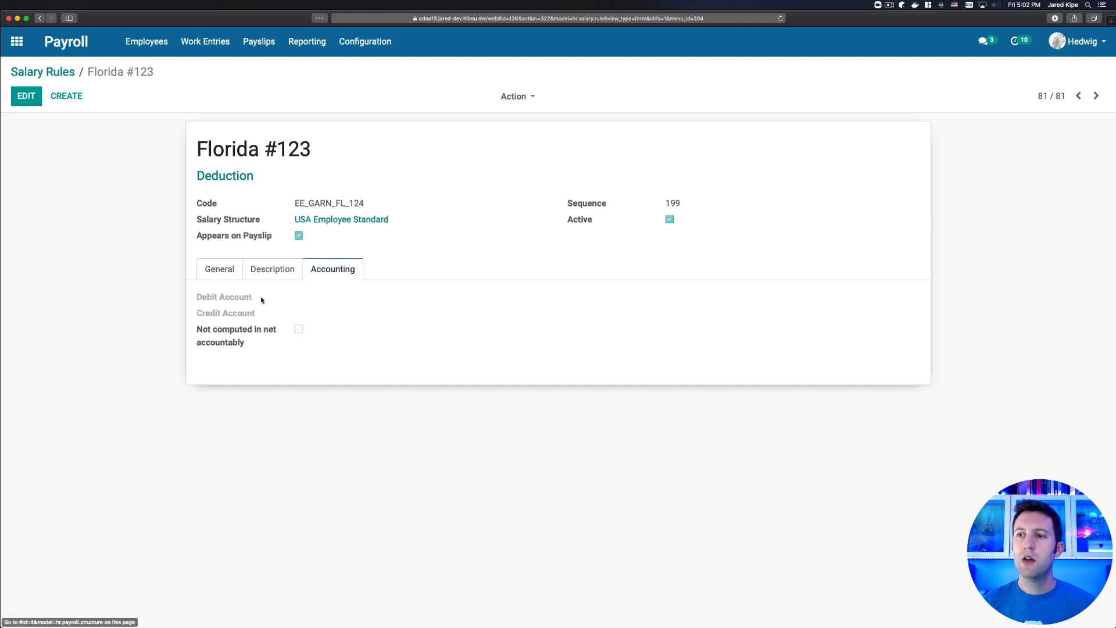
pyautogui.click(517, 97)
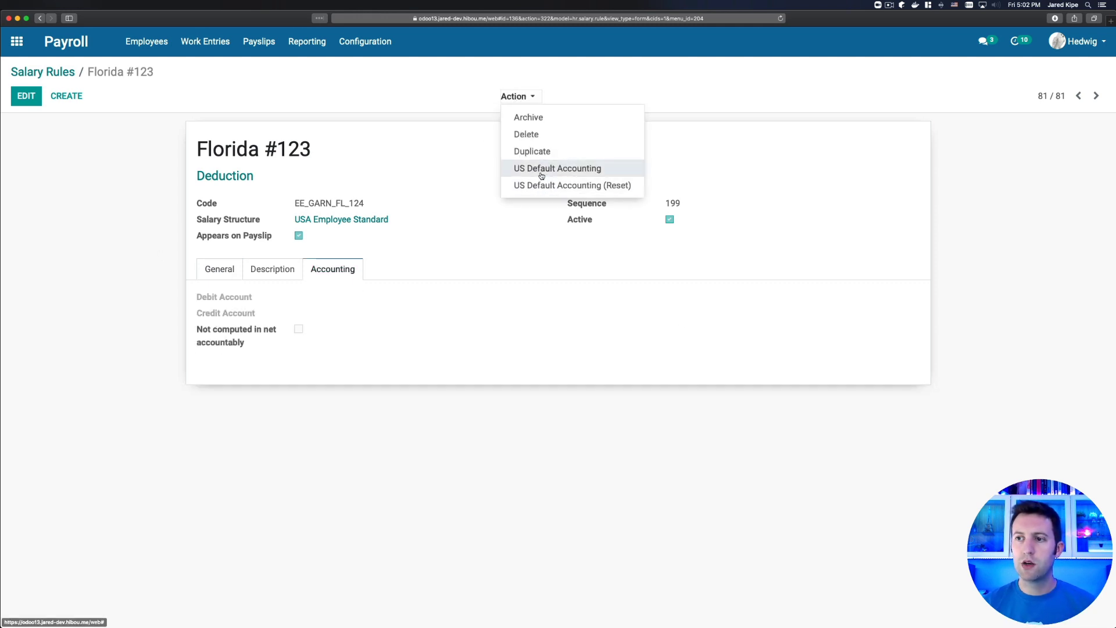
pyautogui.click(540, 169)
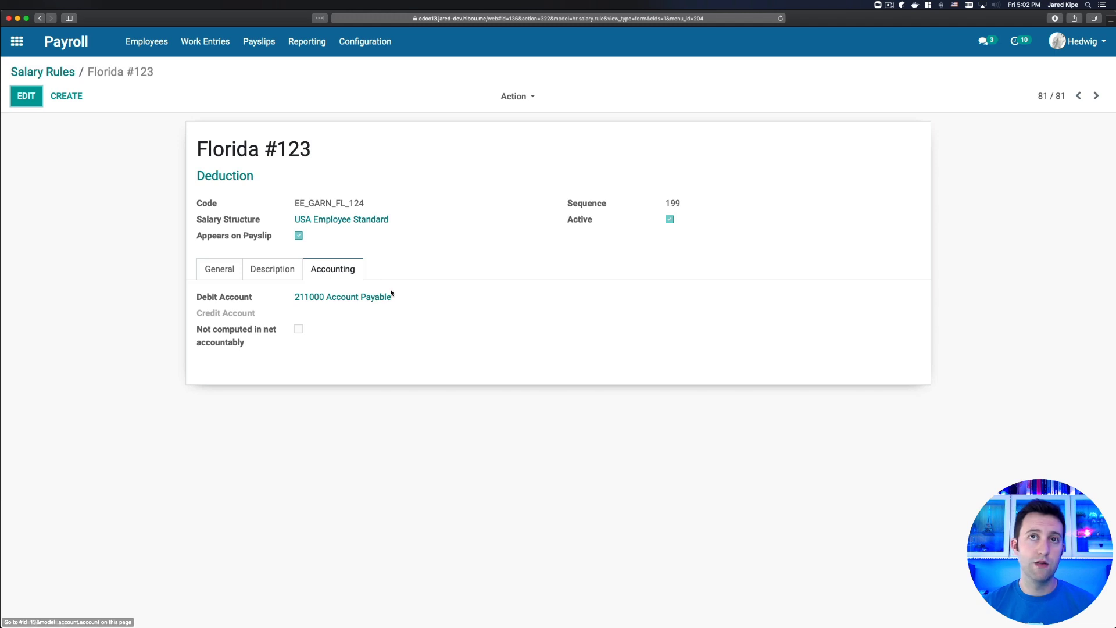
pyautogui.moveTo(274, 200); pyautogui.dragTo(299, 203)
pyautogui.click(306, 203)
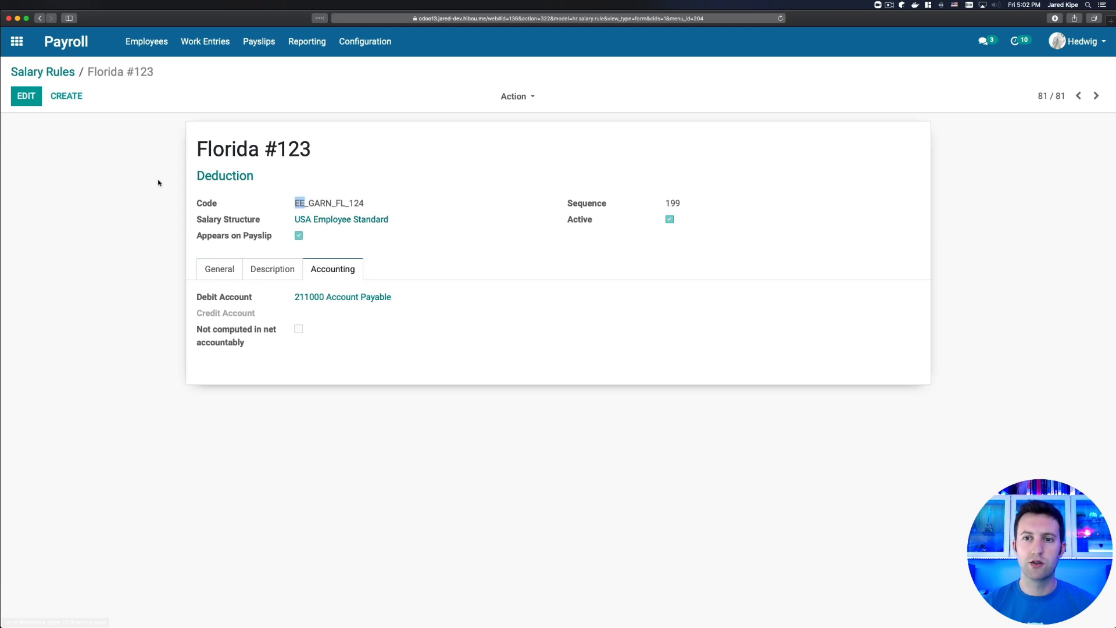
# Step: Create a September 2020 payslip for the employee Owl and compute its sheet
pyautogui.click(55, 72)
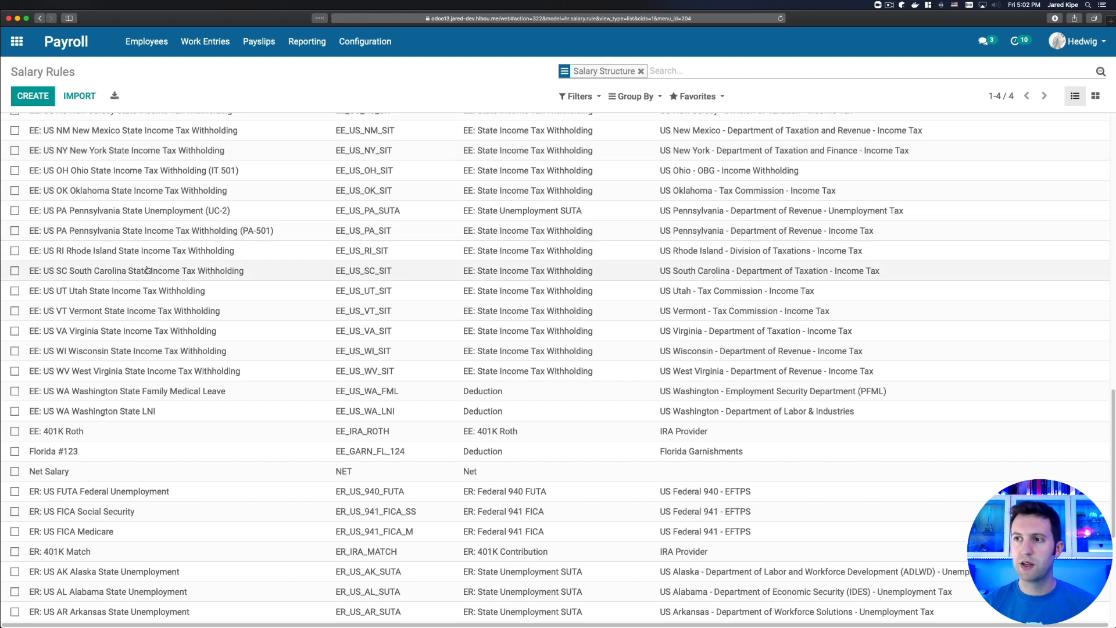
pyautogui.click(259, 41)
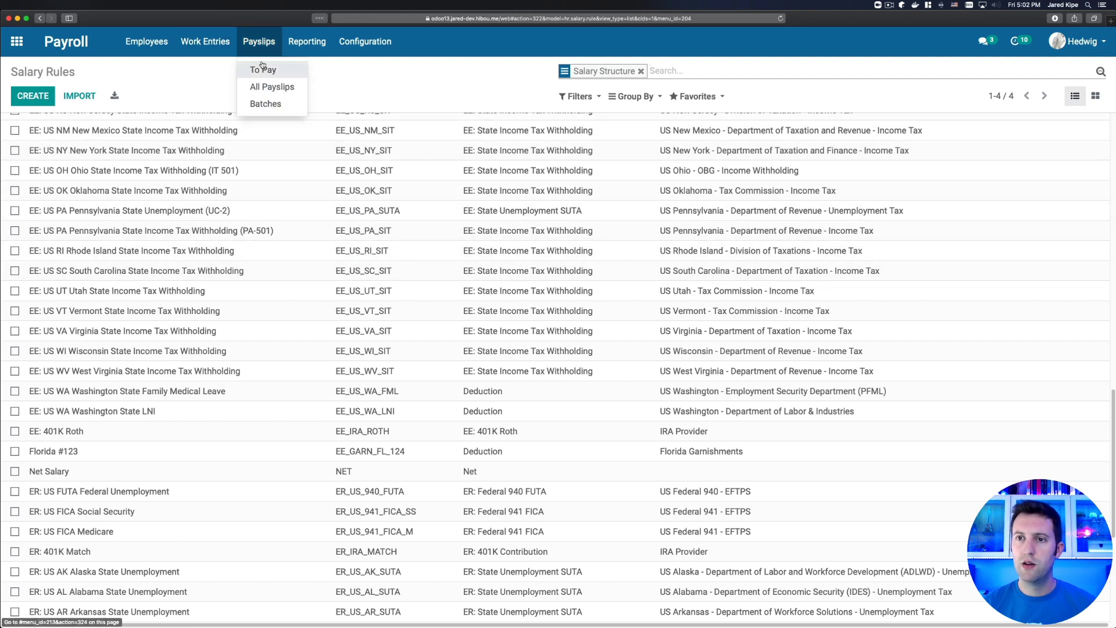
pyautogui.click(265, 70)
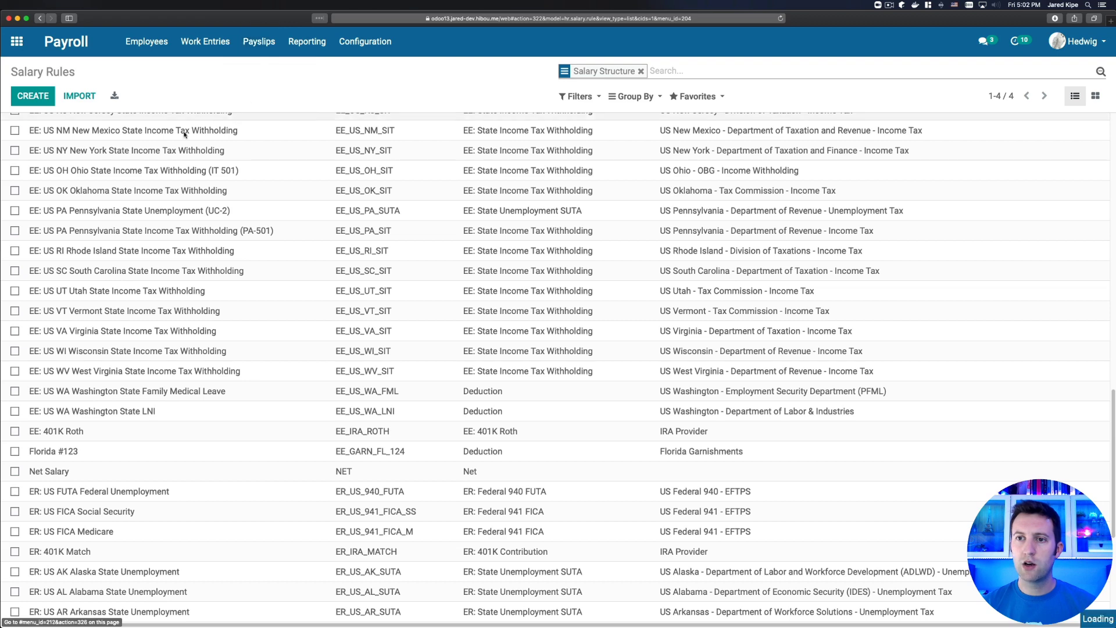
pyautogui.click(33, 97)
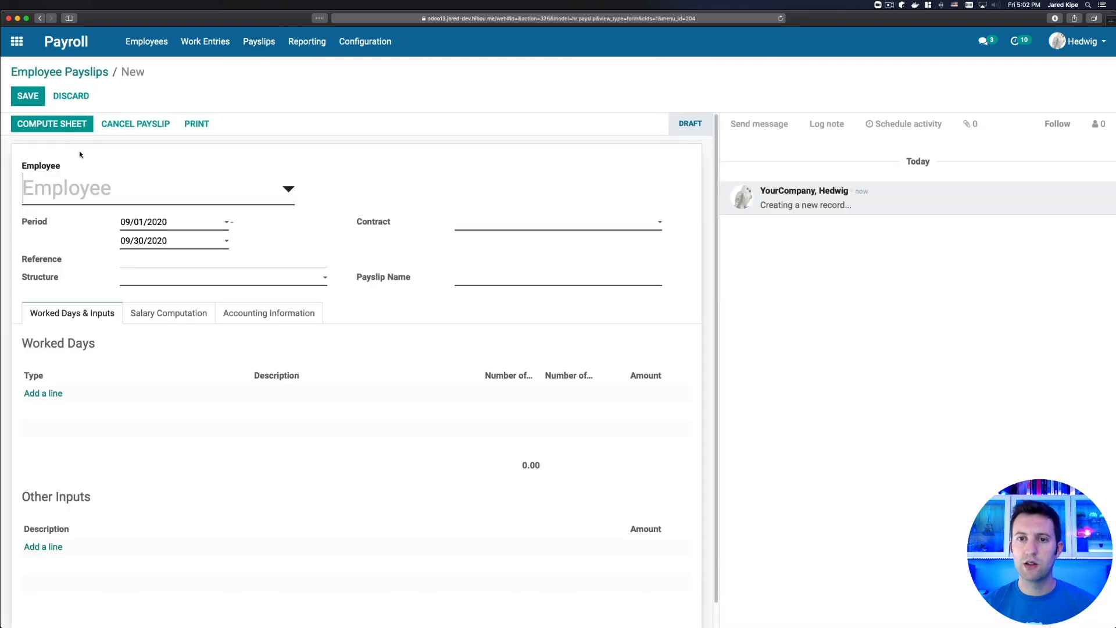
pyautogui.click(94, 194)
pyautogui.click(64, 233)
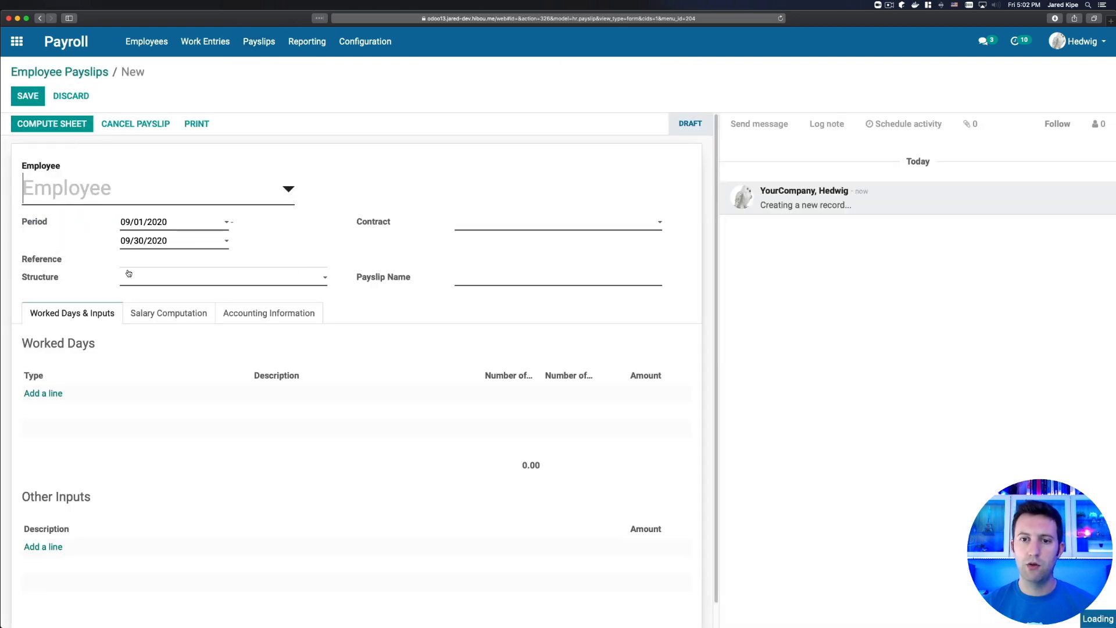
pyautogui.click(169, 314)
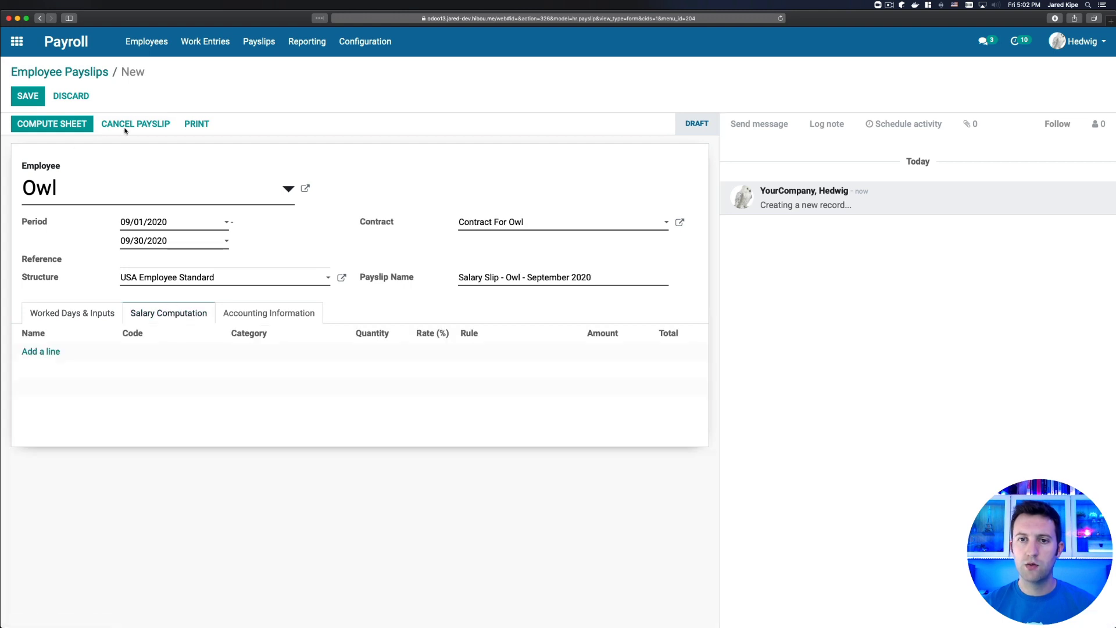
pyautogui.click(68, 125)
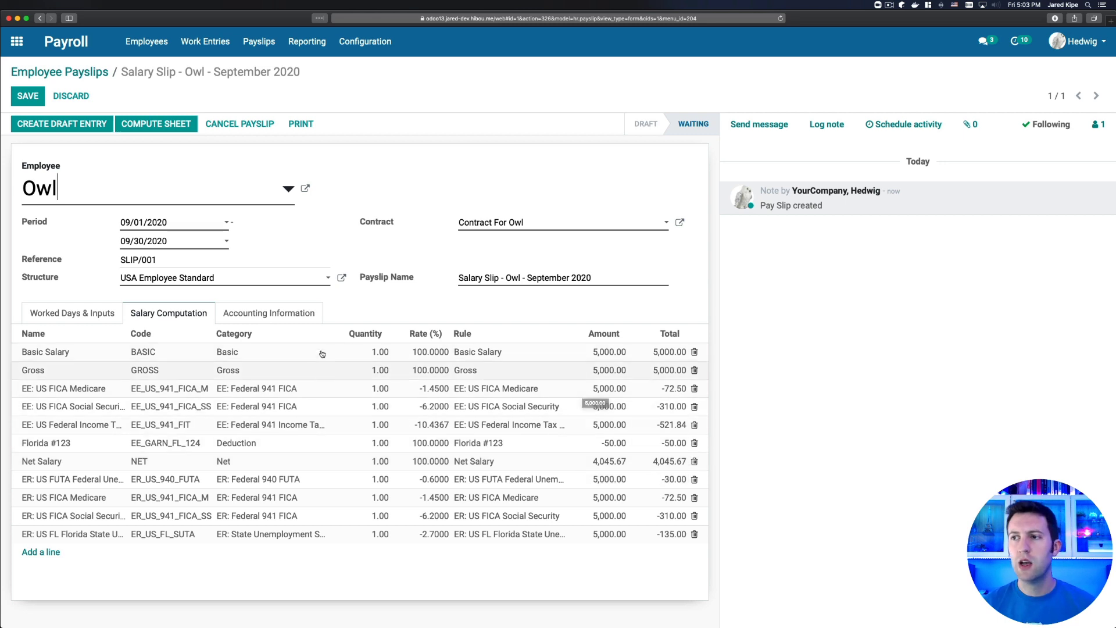
# Step: Save Owl's payslip, create a second one for the logged-in user's employee record and compute its sheet
pyautogui.click(43, 98)
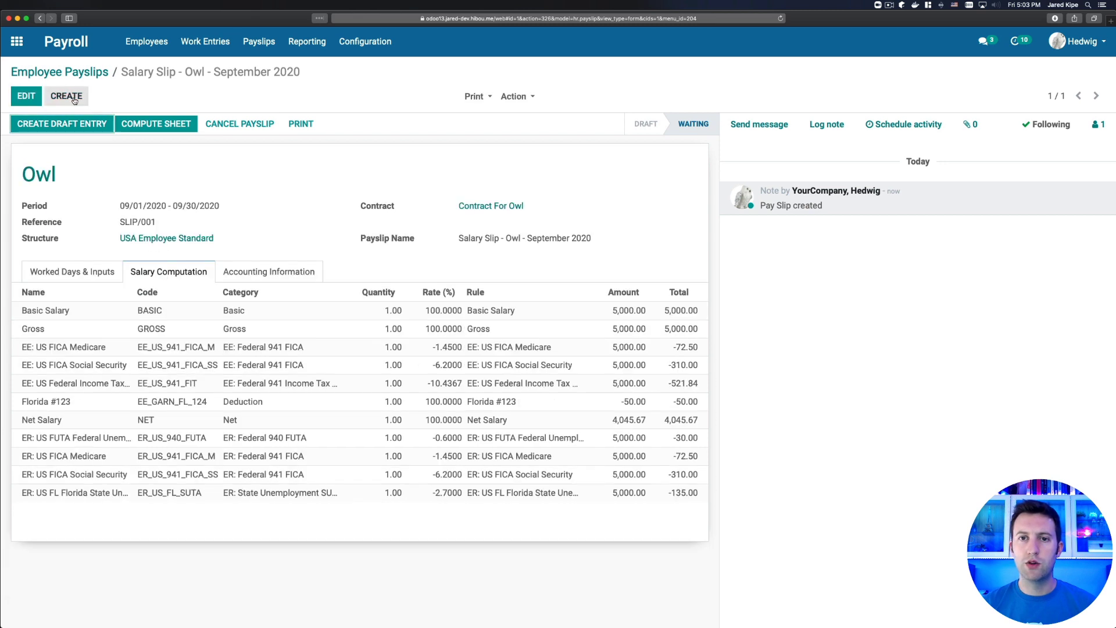
pyautogui.click(70, 96)
pyautogui.click(125, 192)
pyautogui.click(57, 219)
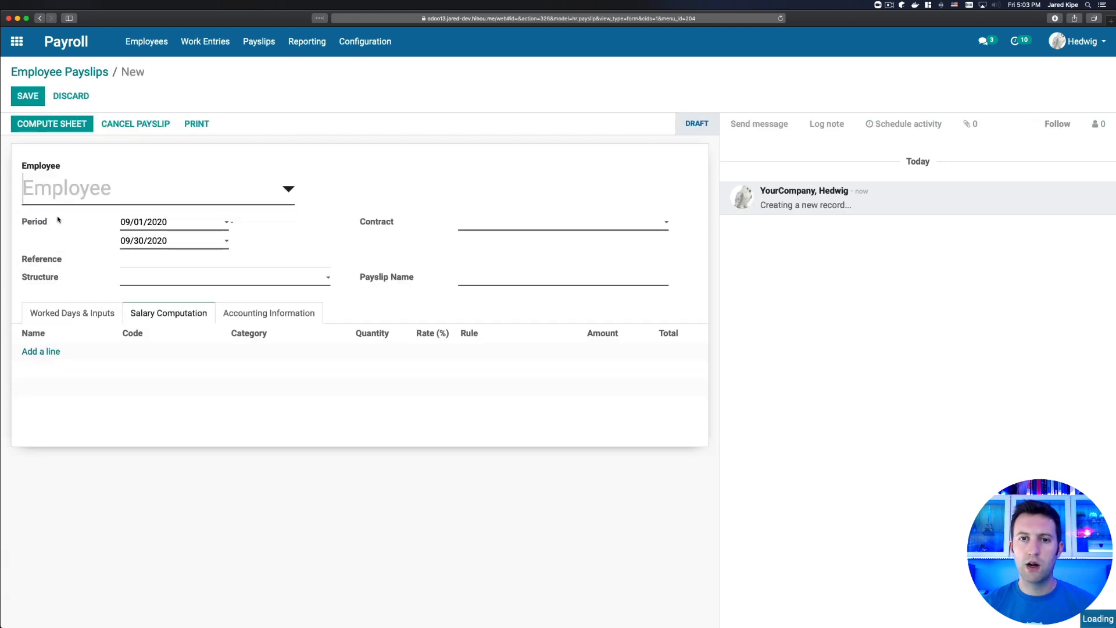
pyautogui.click(45, 128)
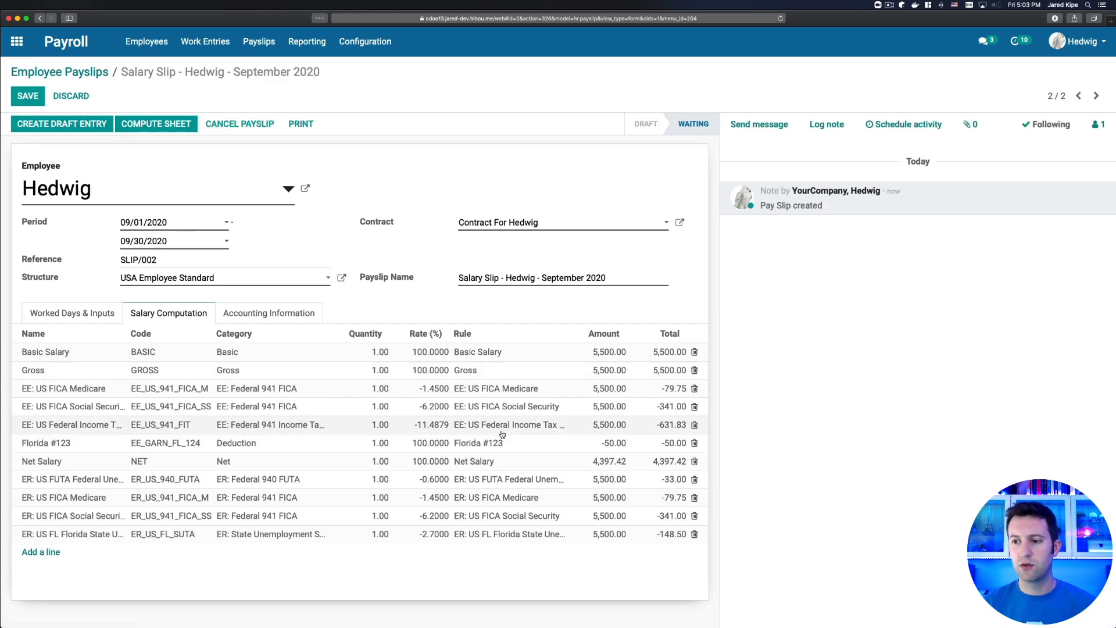
# Step: Open the Florida #123 rule from its payslip line and base its condition on a Python Expression
pyautogui.click(540, 445)
pyautogui.click(561, 443)
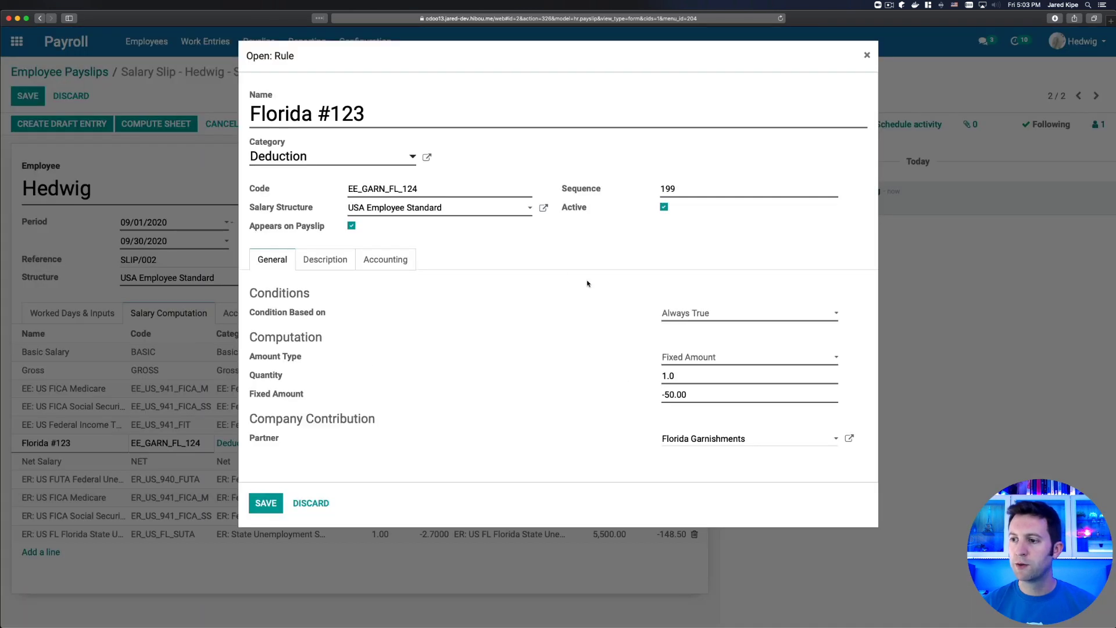
pyautogui.moveTo(336, 314); pyautogui.dragTo(250, 312)
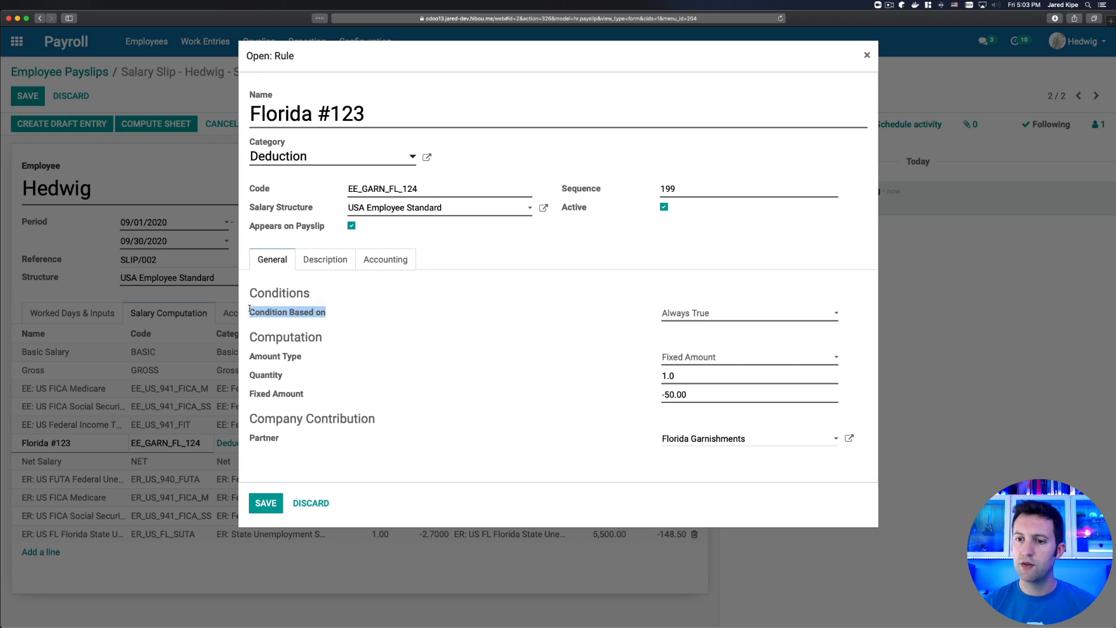
pyautogui.click(383, 319)
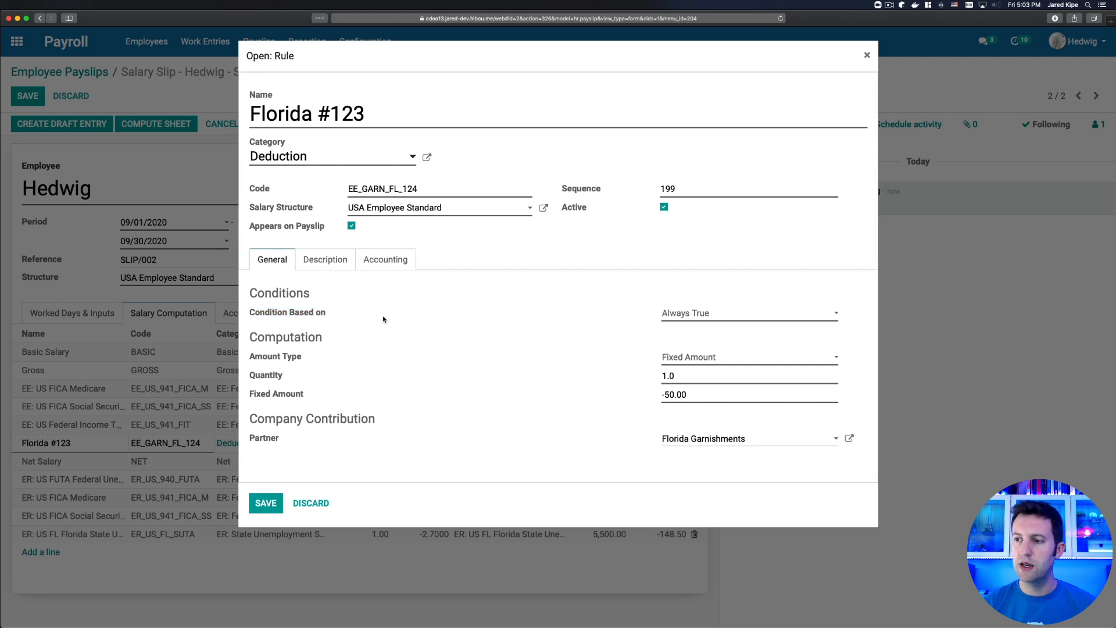
pyautogui.click(735, 314)
pyautogui.click(663, 329)
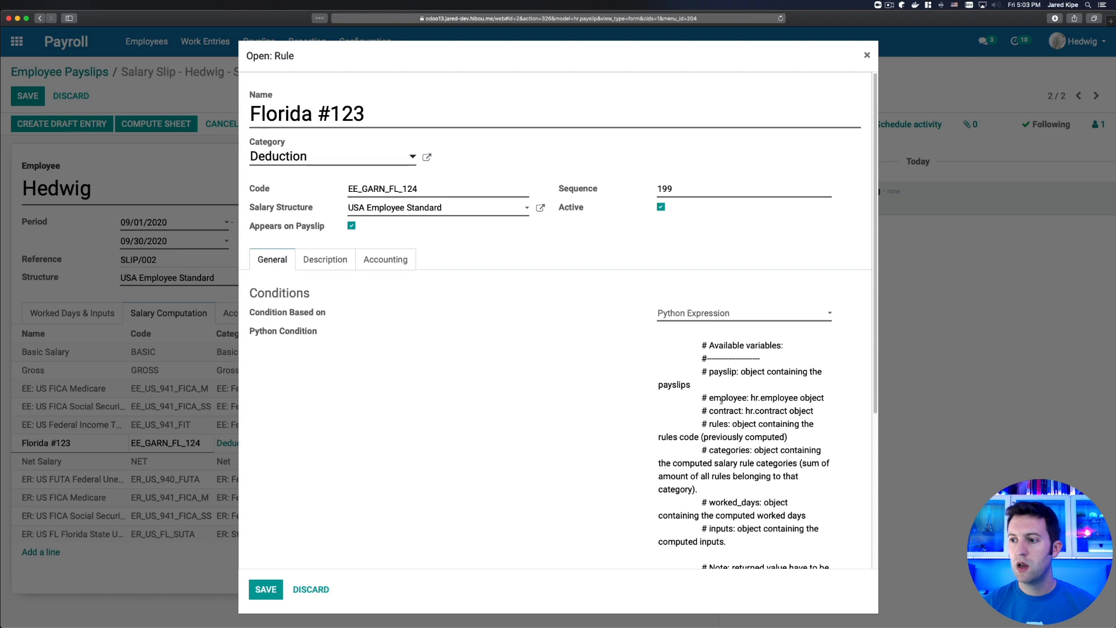
# Step: Replace the Python condition with "result = employee.barcode ==" and the quoted employee badge number, save the rule and recompute the payslip
pyautogui.scroll(-3, 740, 471)
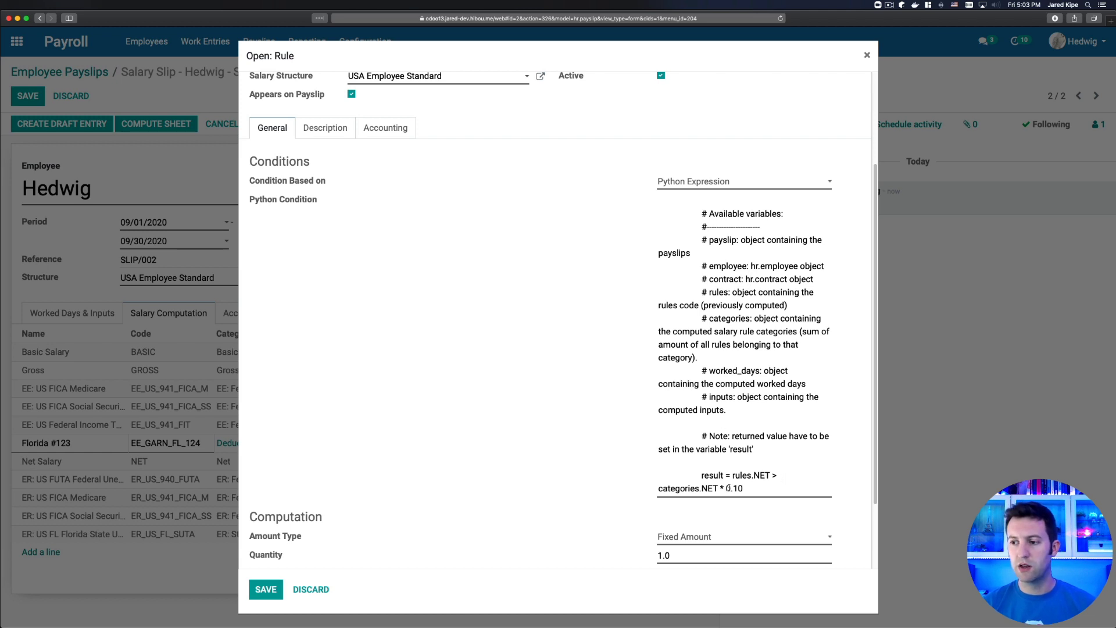
pyautogui.press('super+a')
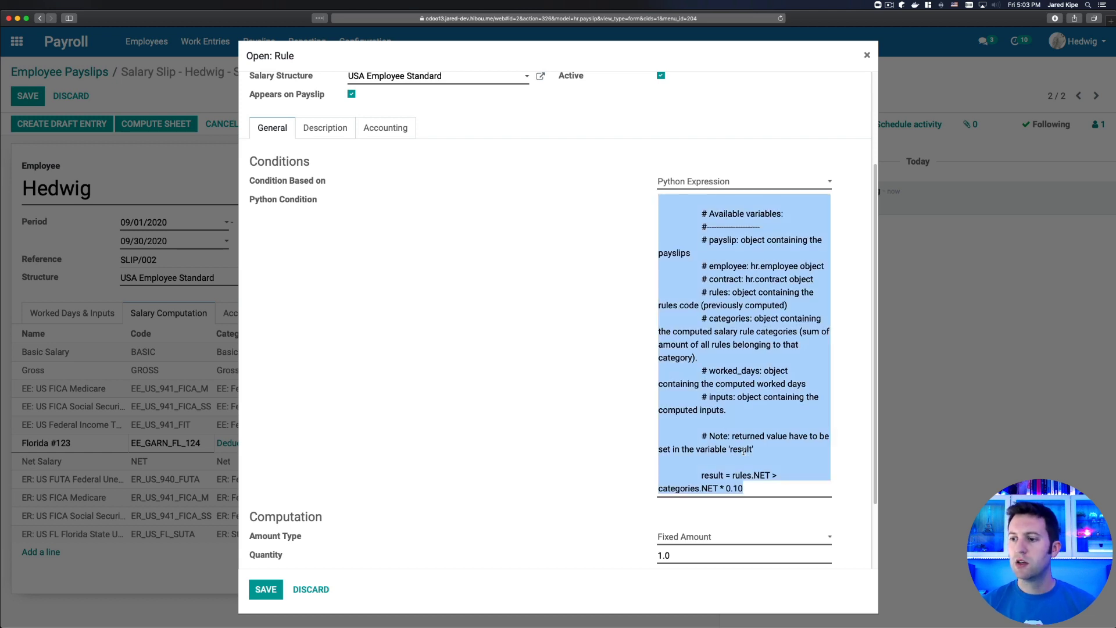
pyautogui.press('BackSpace')
pyautogui.write('result = emp')
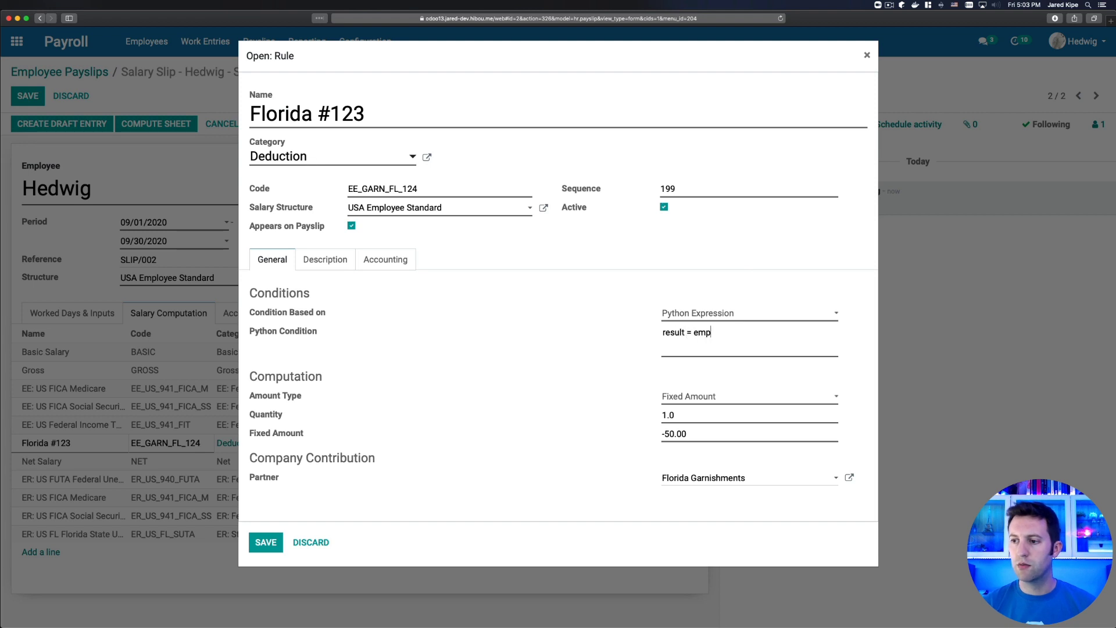
pyautogui.write('loyee.barcode ==')
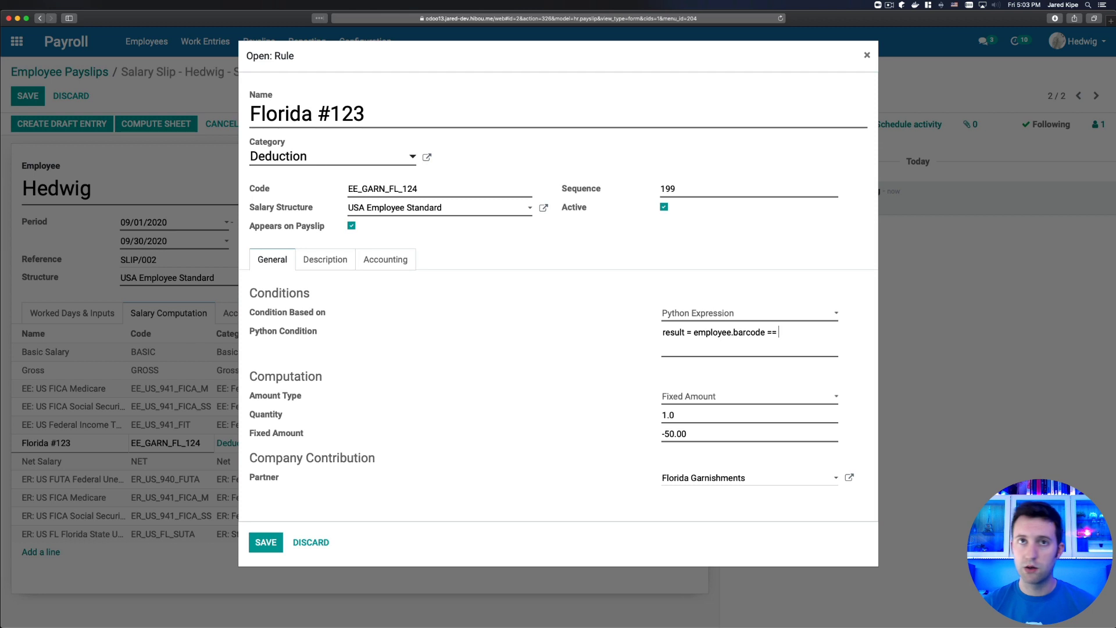
pyautogui.write(" '")
pyautogui.press('super+v')
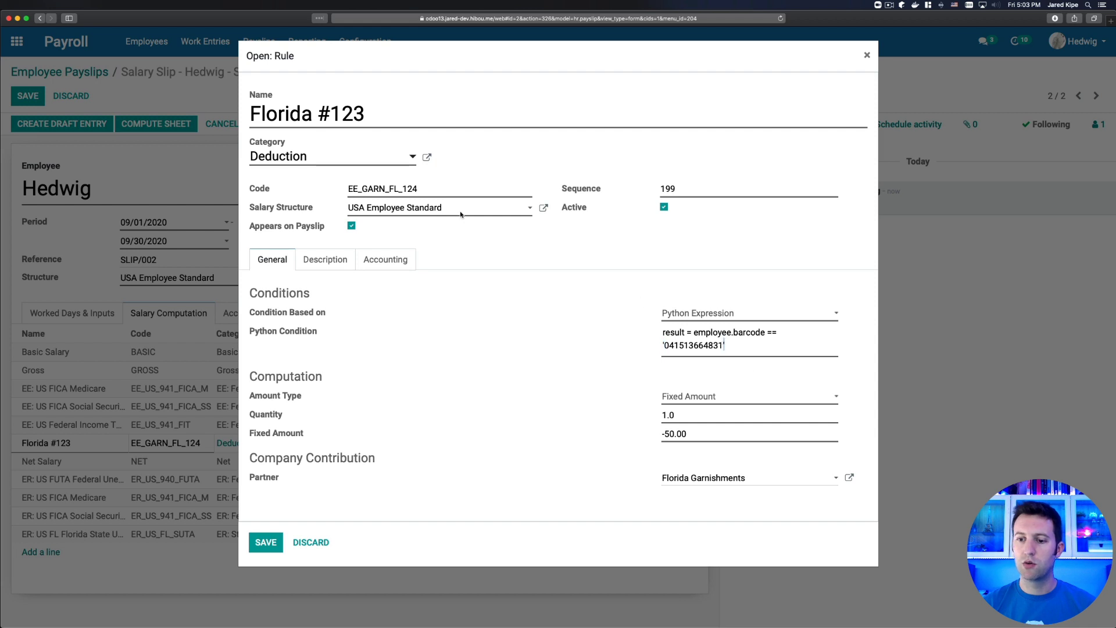
pyautogui.click(266, 542)
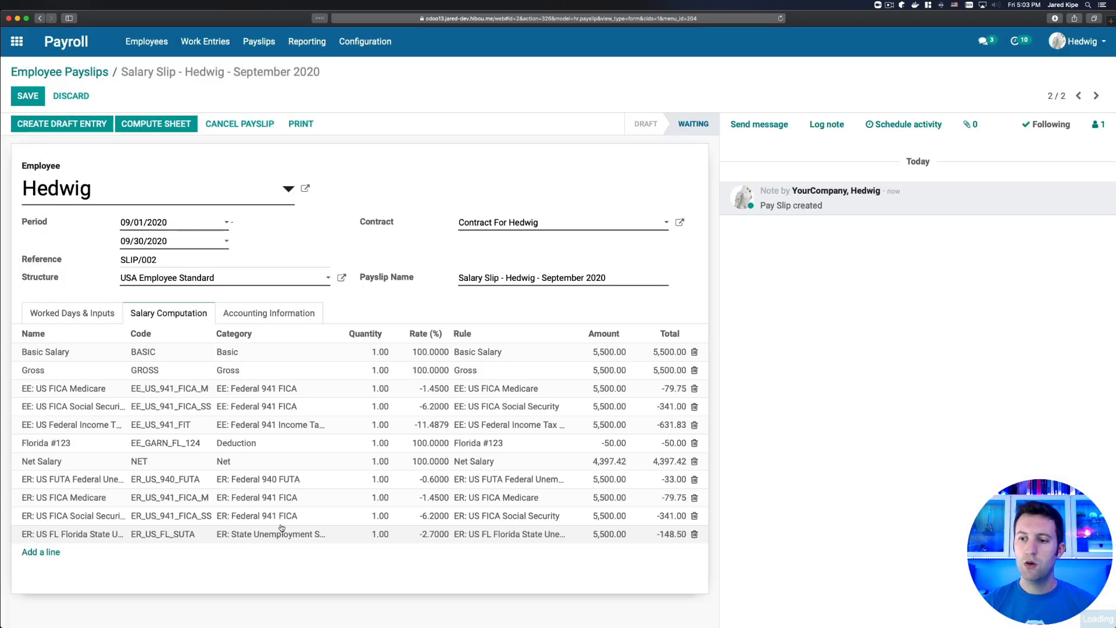
pyautogui.click(137, 125)
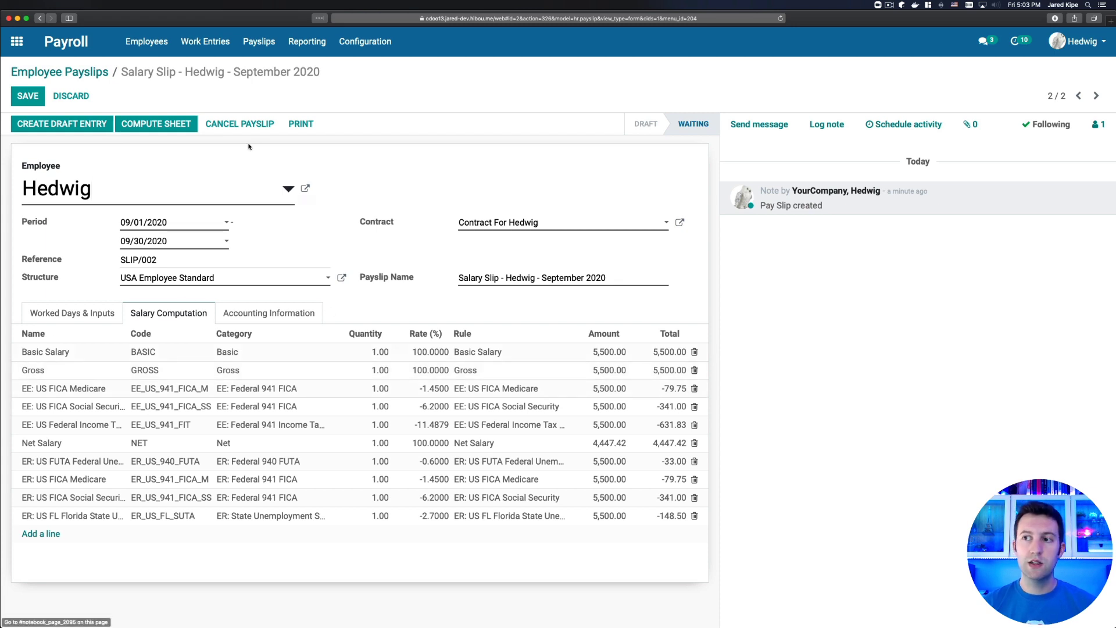
# Step: Go to Owl's payslip and view the salary information in the linked contract
pyautogui.click(1078, 96)
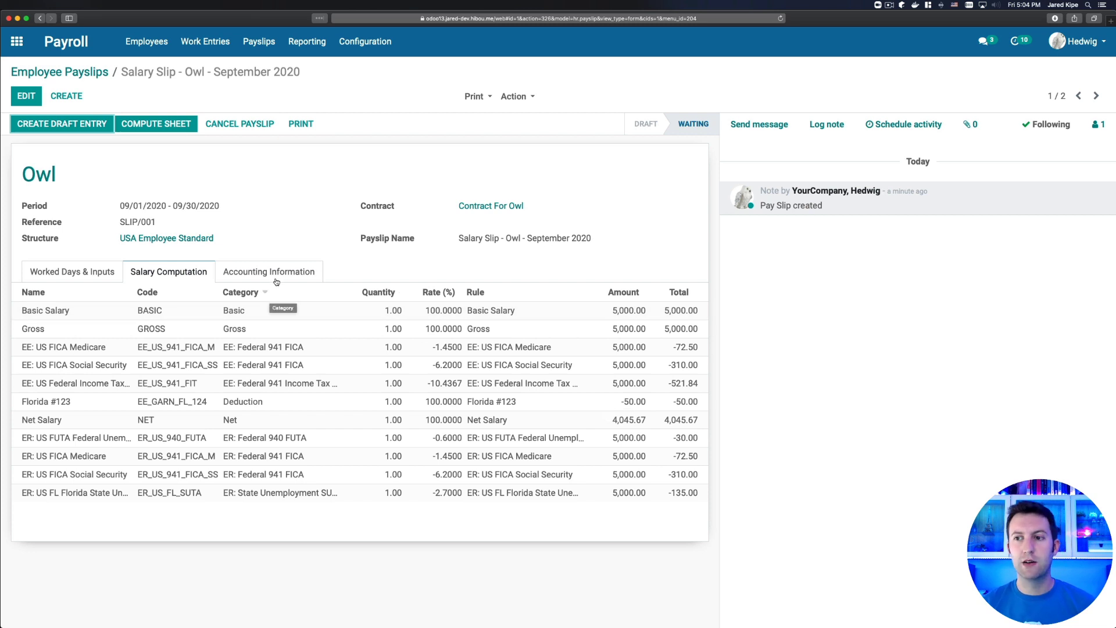
pyautogui.click(473, 207)
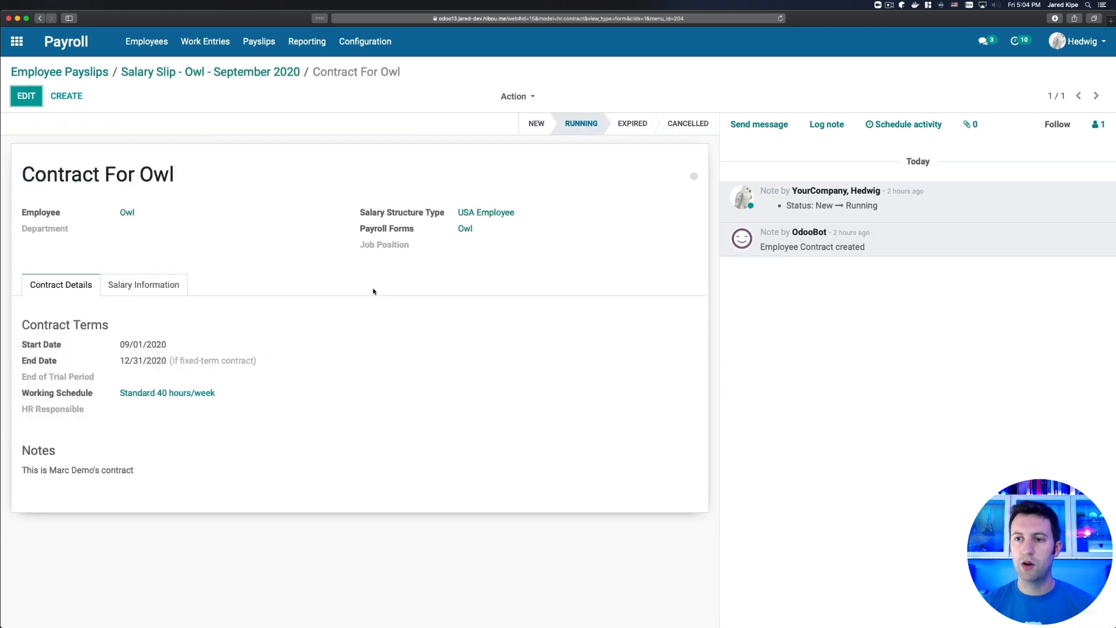
pyautogui.click(125, 286)
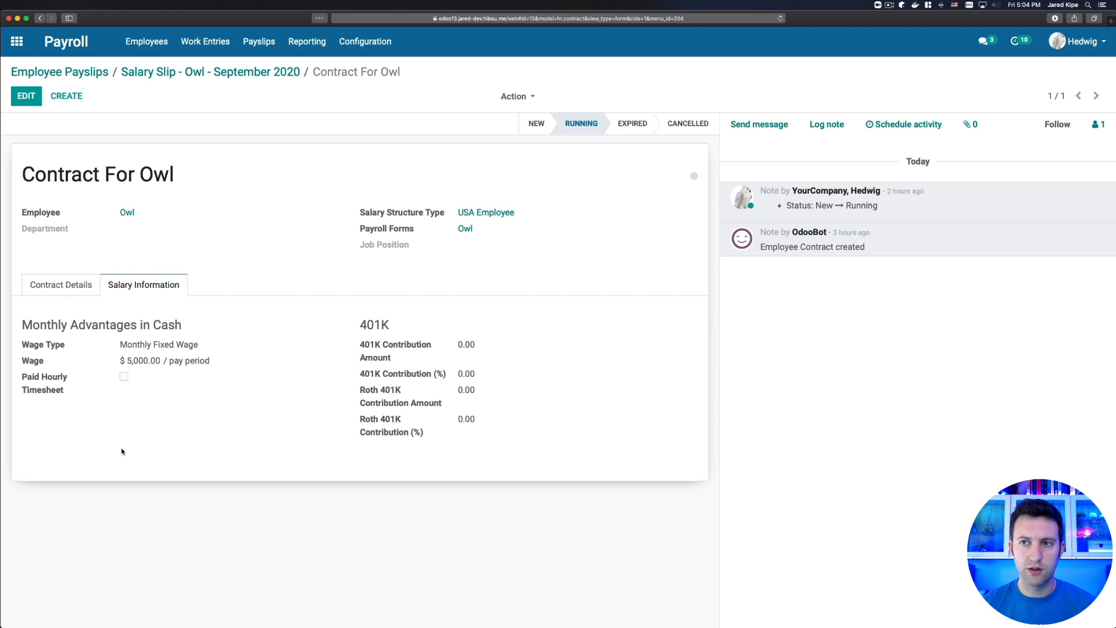
# Step: Enable developer mode by adding ?debug=1 after "web" in the contract page's URL
pyautogui.click(525, 16)
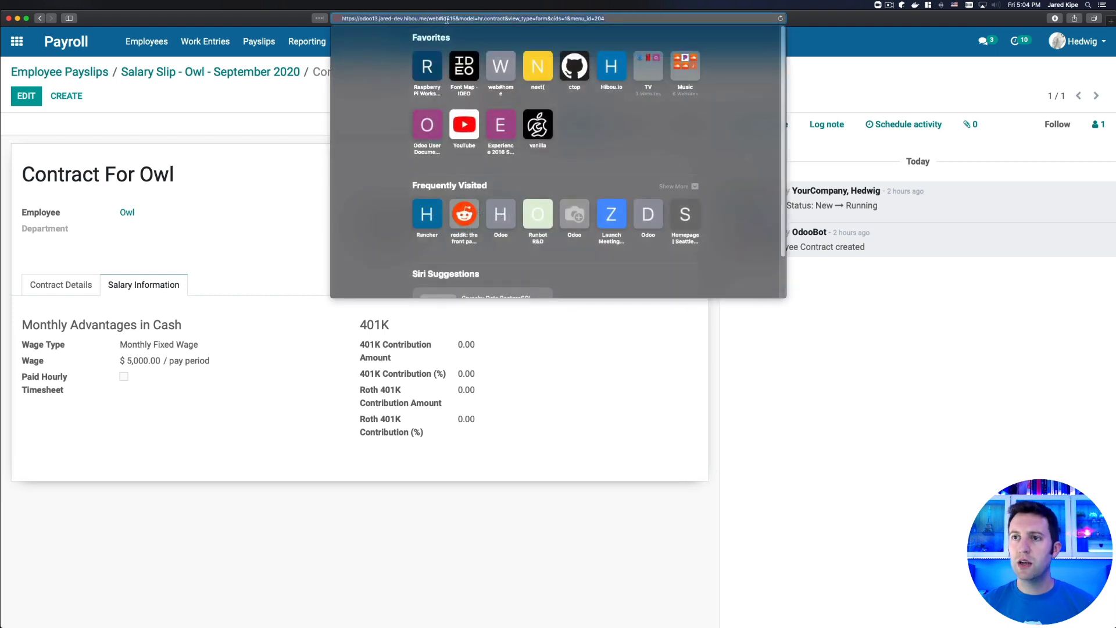
pyautogui.click(440, 18)
pyautogui.write('?debug=1')
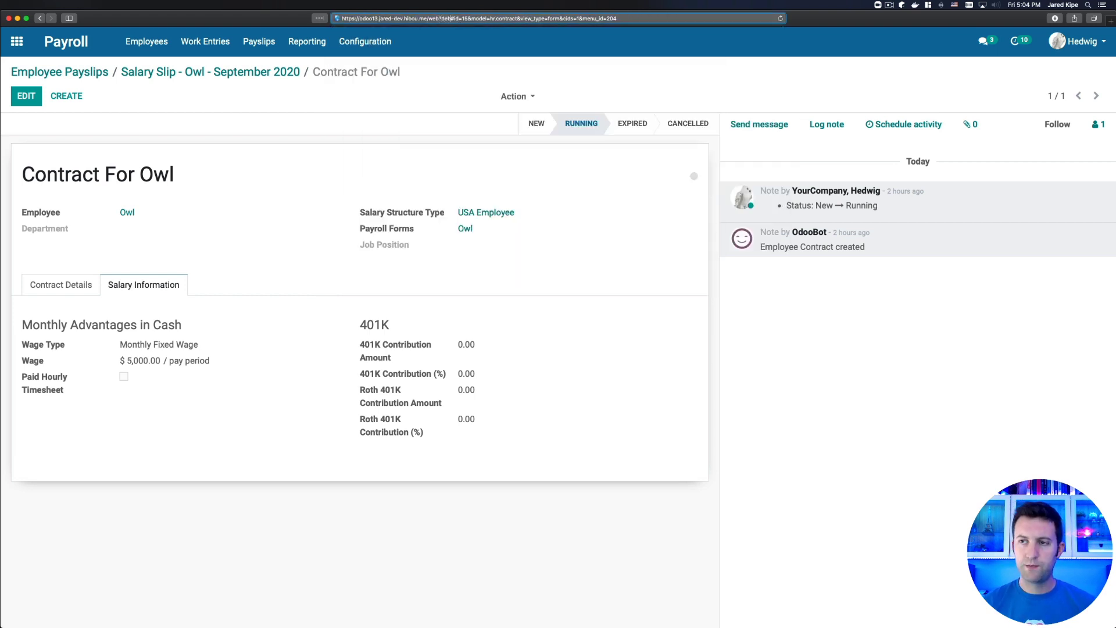
pyautogui.press('Return')
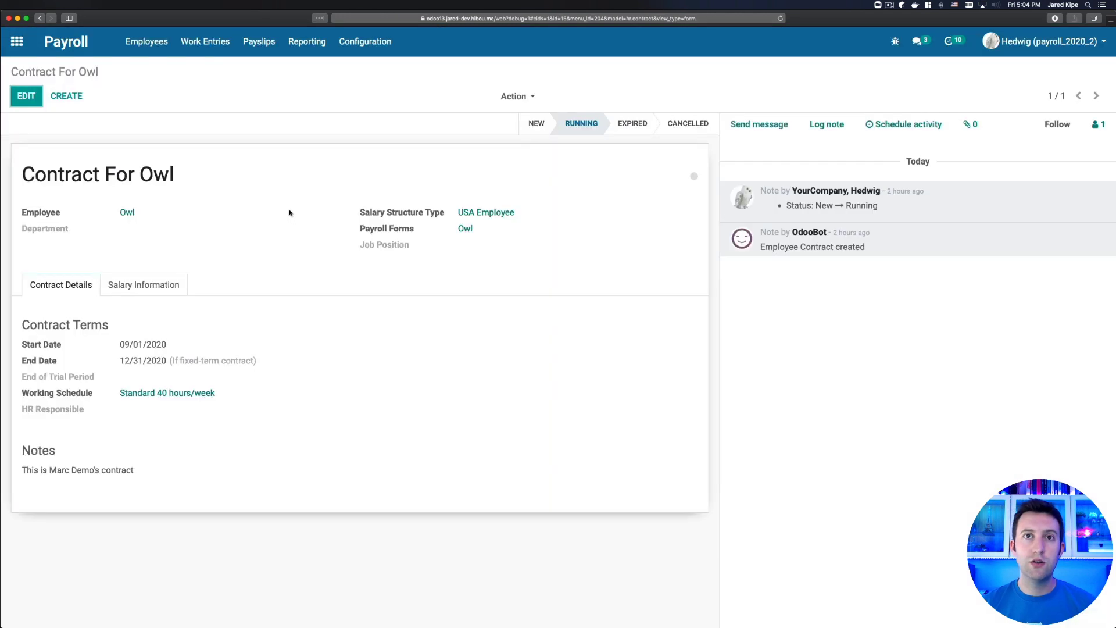
# Step: Go to the technical Models list, search for hr.contr and open the hr.contract model
pyautogui.click(26, 49)
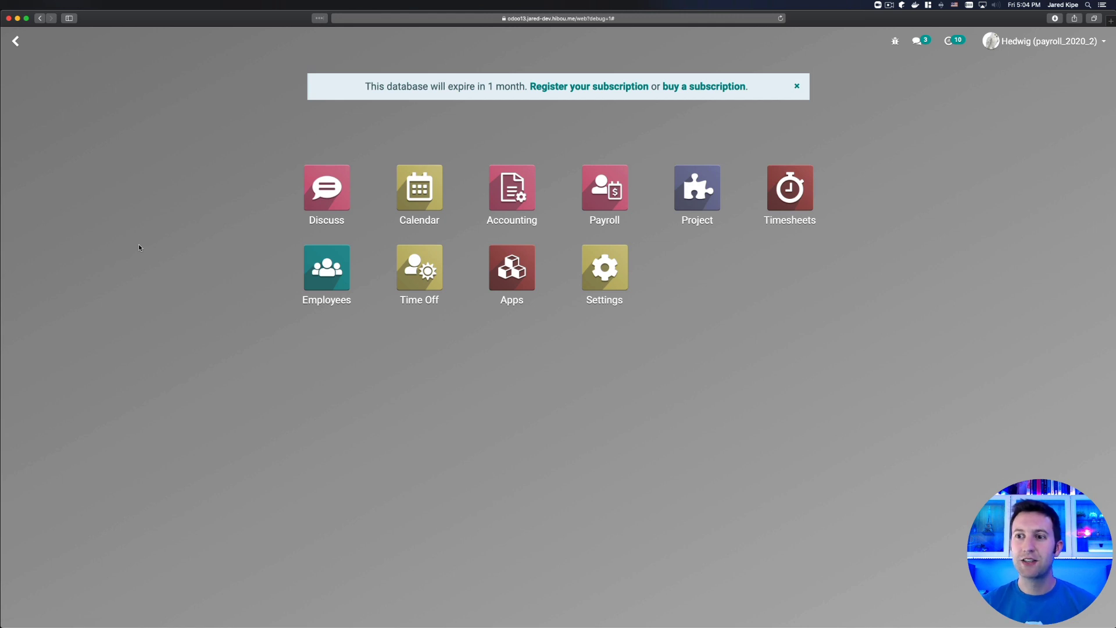
pyautogui.write('model')
pyautogui.press('Return')
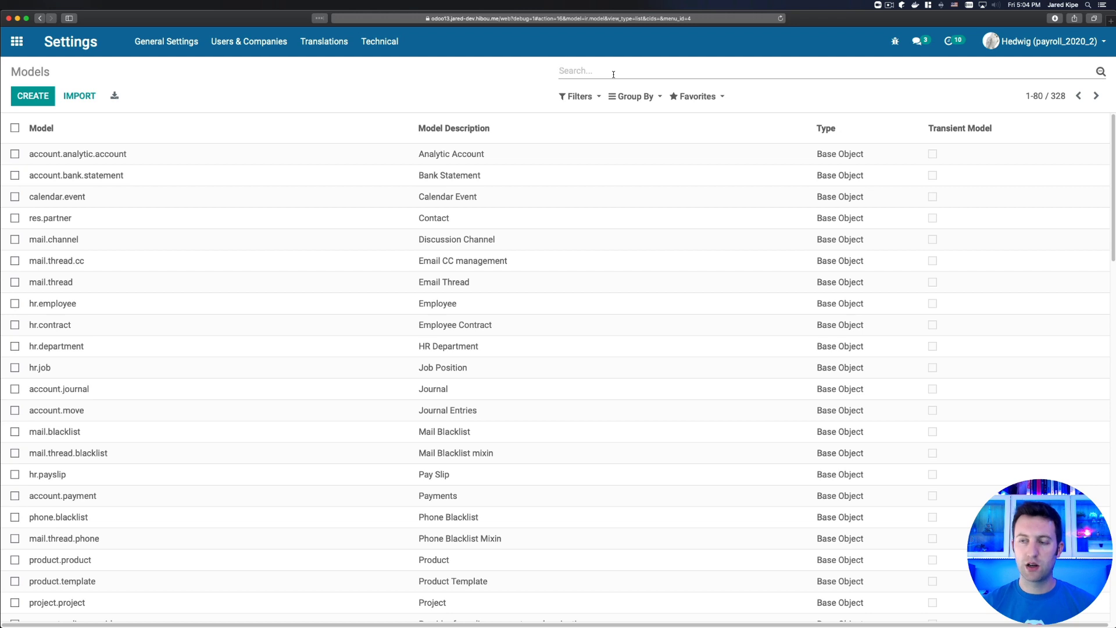
pyautogui.write('hr.contr')
pyautogui.press('Return')
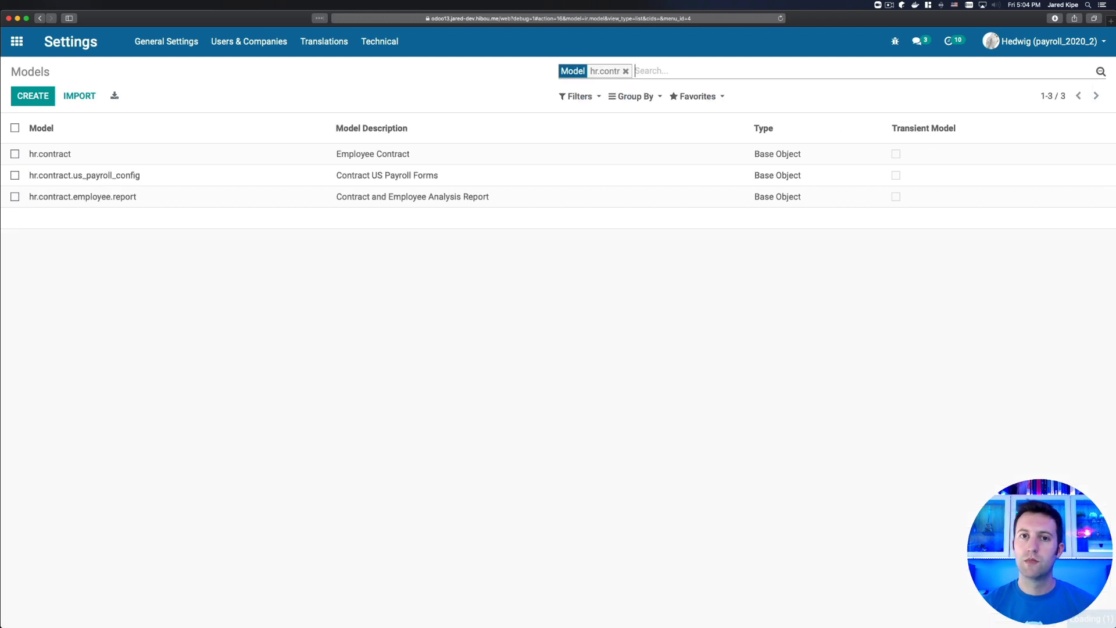
pyautogui.click(58, 153)
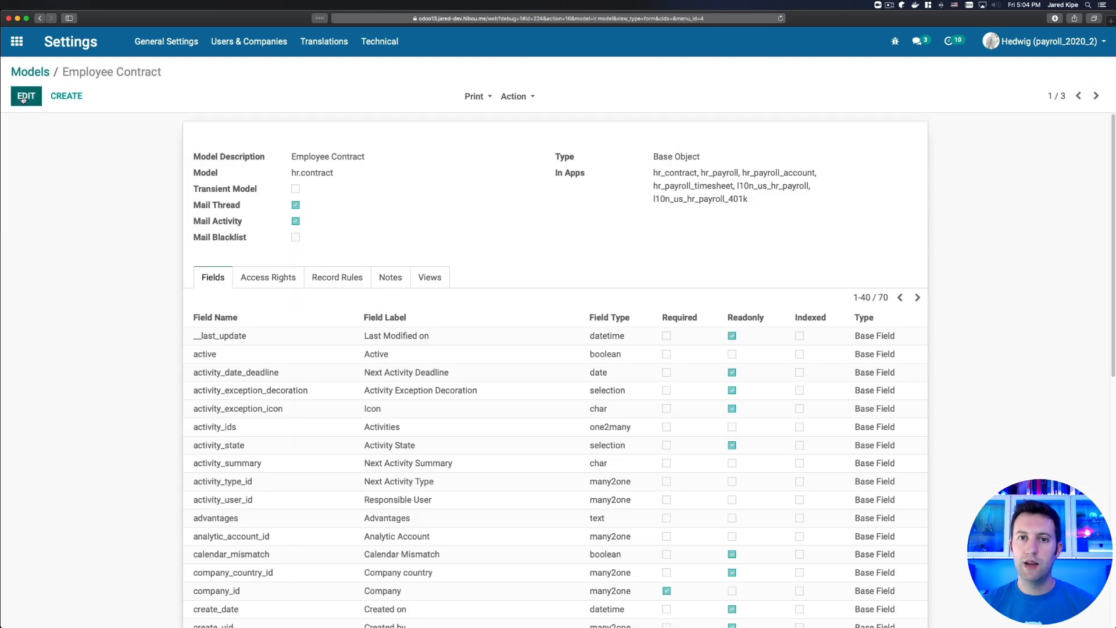
# Step: Add a field named x_ded_medical with field type float to the Employee Contract model
pyautogui.click(24, 97)
pyautogui.scroll(-10, 154, 355)
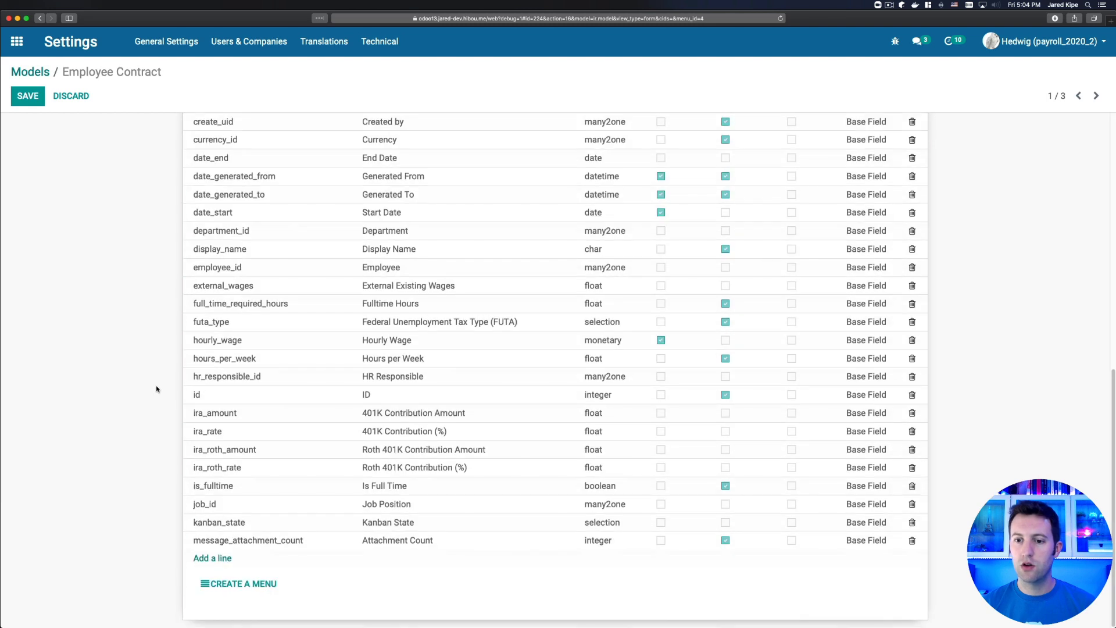
pyautogui.click(200, 560)
pyautogui.write('d')
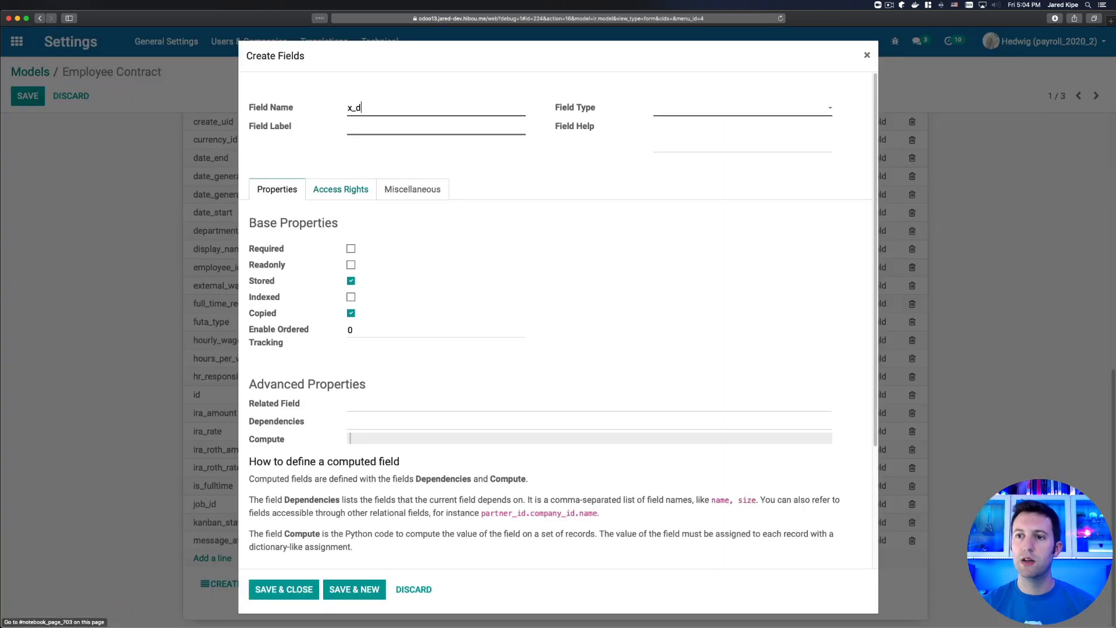
pyautogui.write('ed_medical')
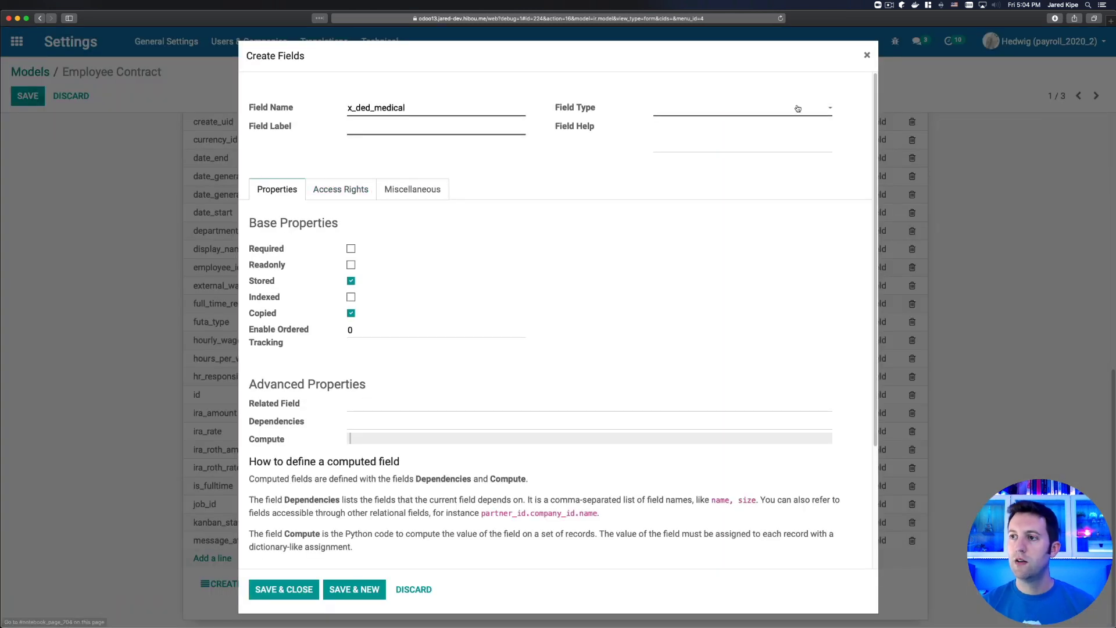
pyautogui.click(797, 108)
pyautogui.click(671, 155)
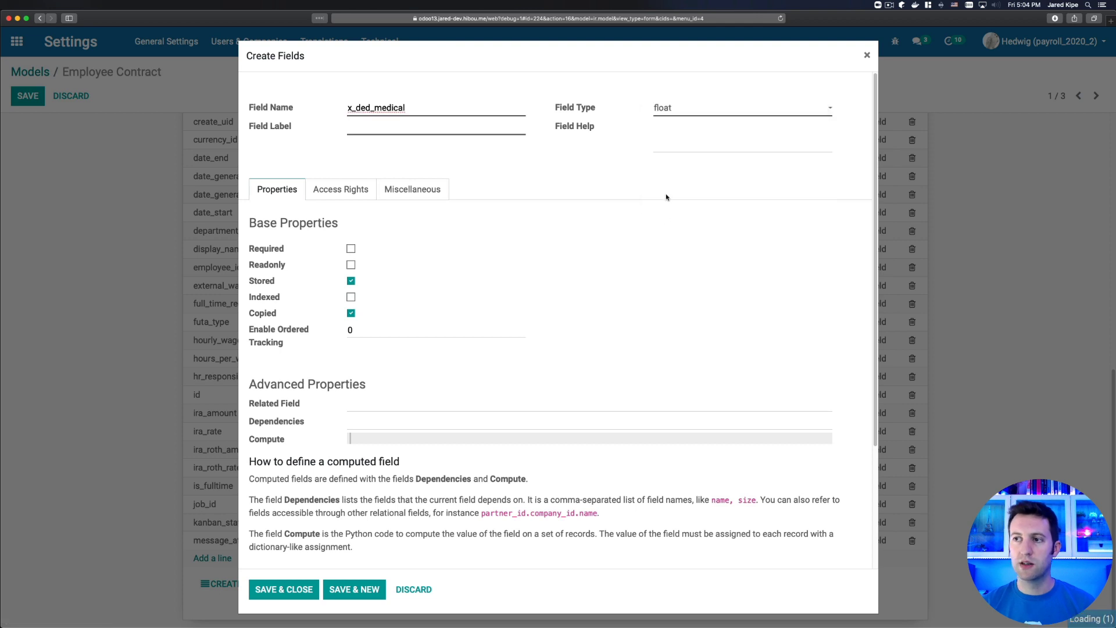
# Step: Label the new field Medical Deduction, then save both the field and the Employee Contract model
pyautogui.click(456, 133)
pyautogui.write('Me')
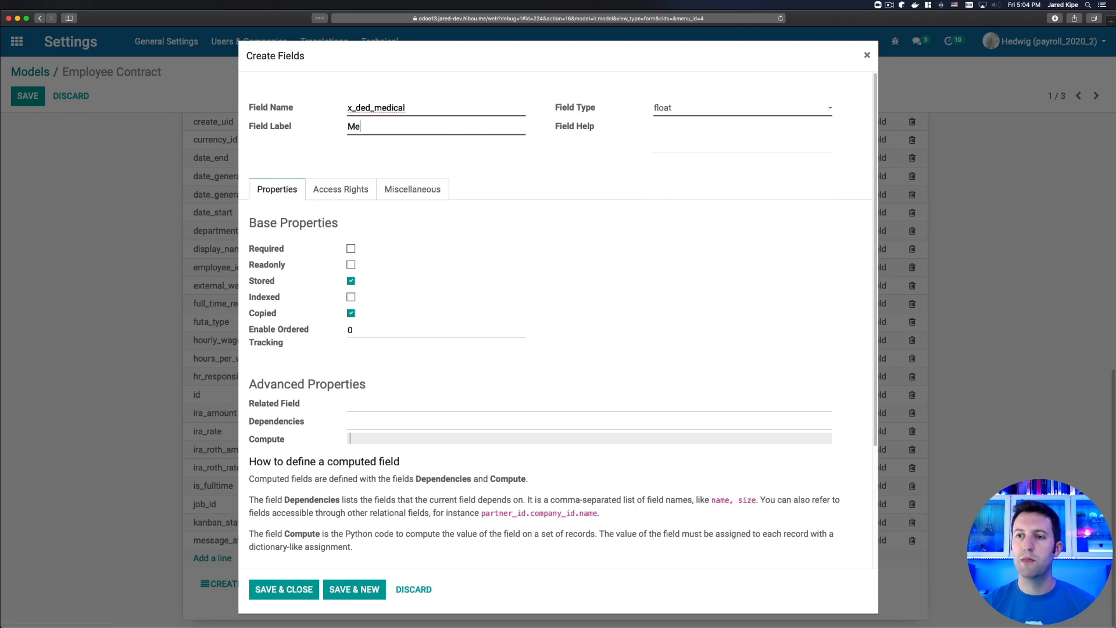
pyautogui.write('dical Deduction')
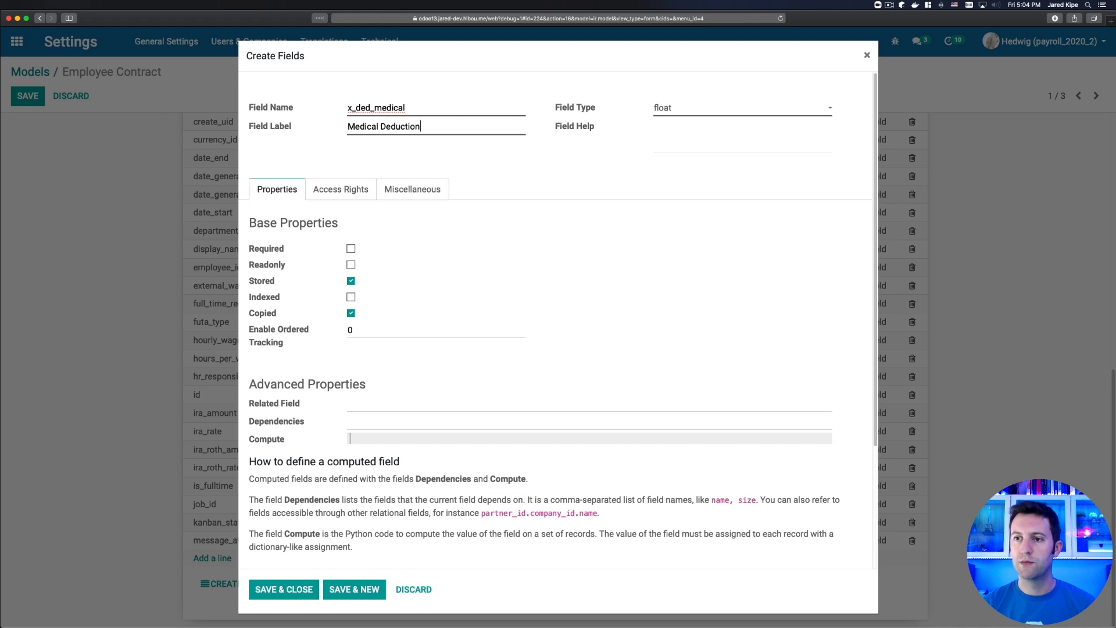
pyautogui.click(302, 586)
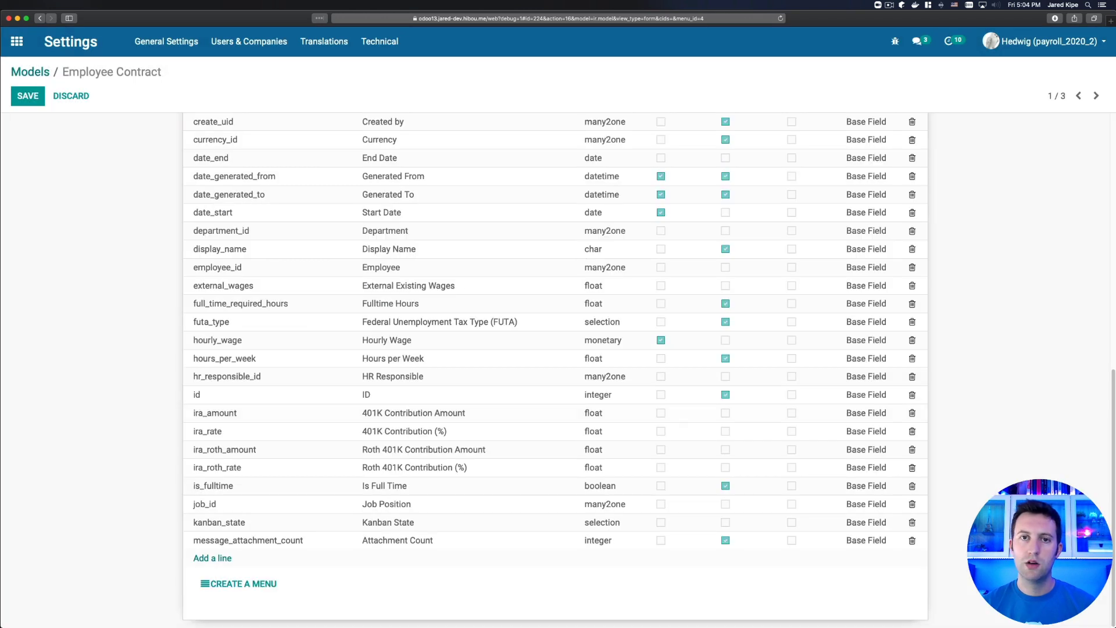
pyautogui.click(27, 96)
# Step: Go to the Payroll app and open Owl's running contract from the employee's contracts
pyautogui.click(23, 50)
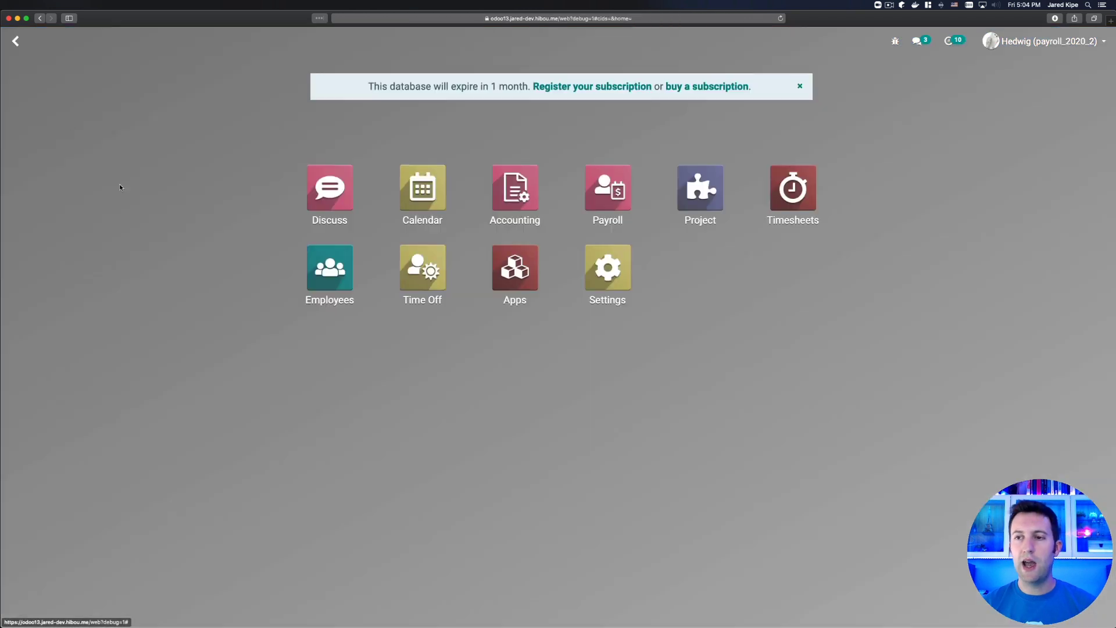
pyautogui.click(572, 205)
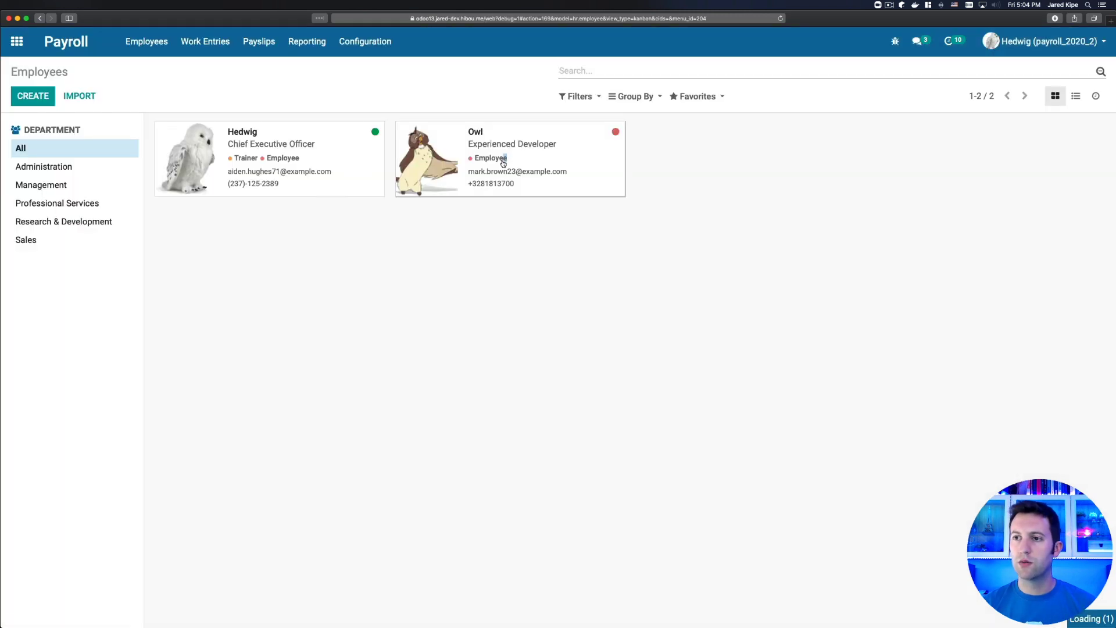
pyautogui.click(503, 164)
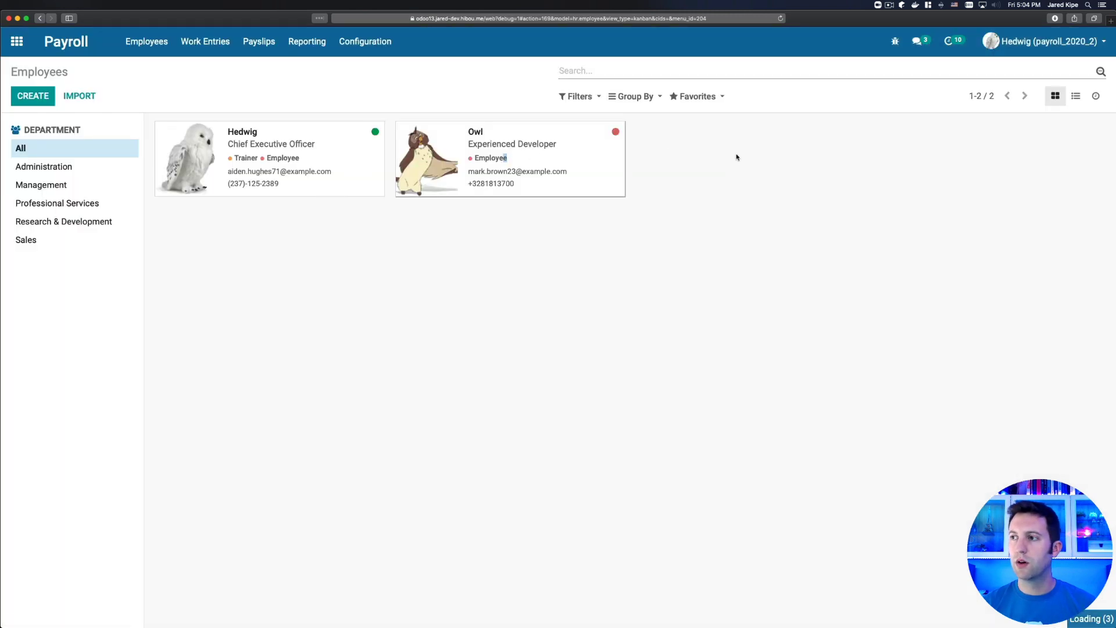
pyautogui.click(402, 160)
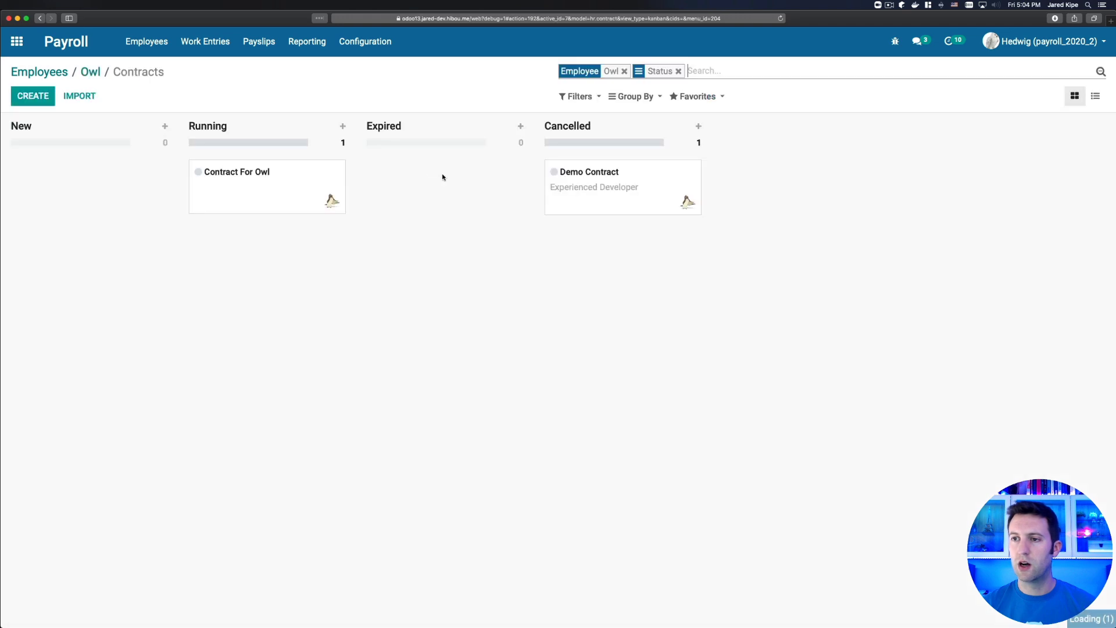
pyautogui.click(258, 190)
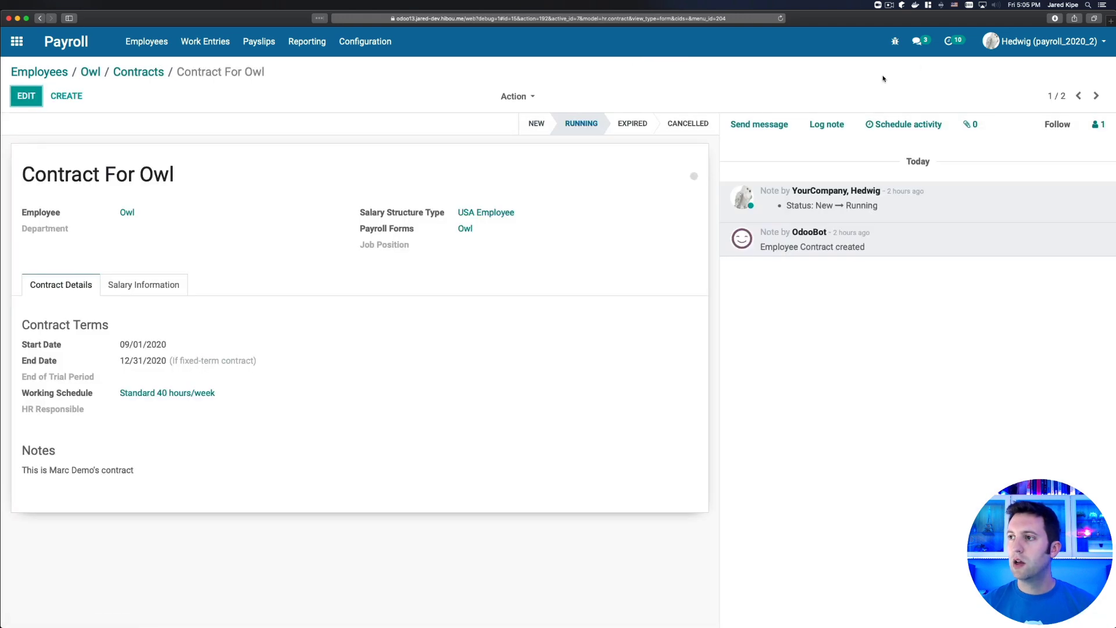
# Step: Open the contract's form view definition for editing, review its architecture and show its inherited views
pyautogui.click(895, 42)
pyautogui.click(805, 342)
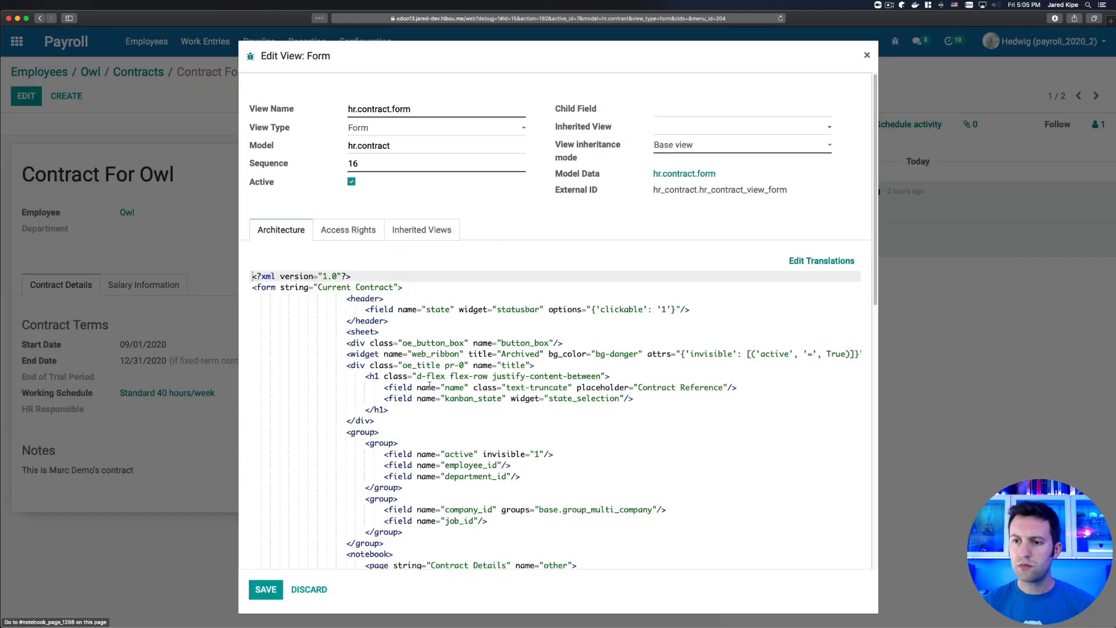
pyautogui.scroll(-10, 438, 366)
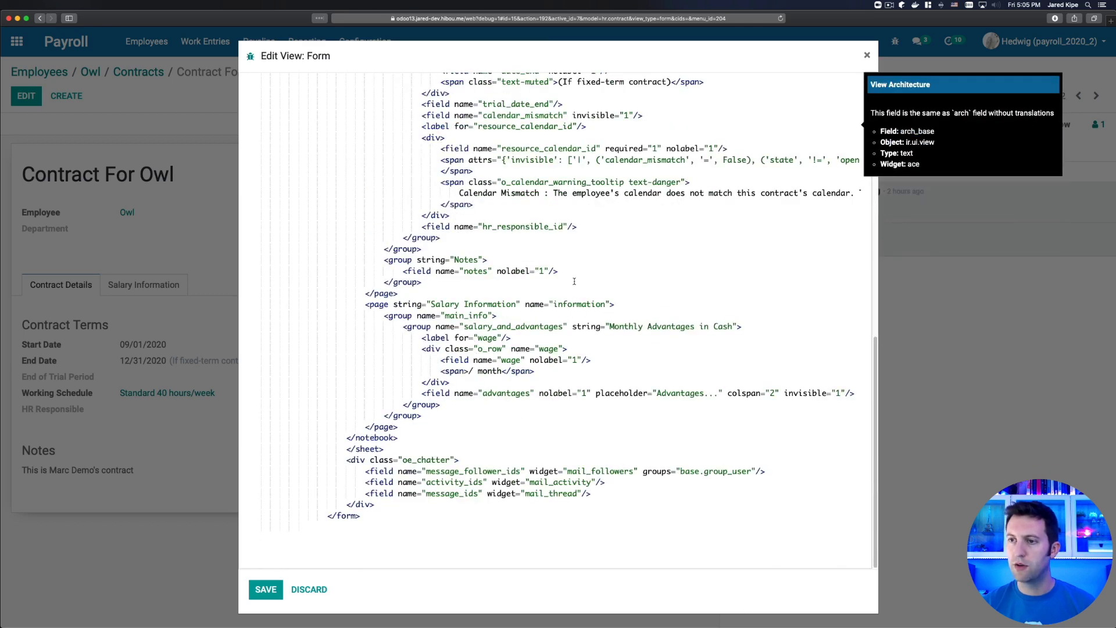
pyautogui.scroll(10, 574, 281)
pyautogui.click(425, 230)
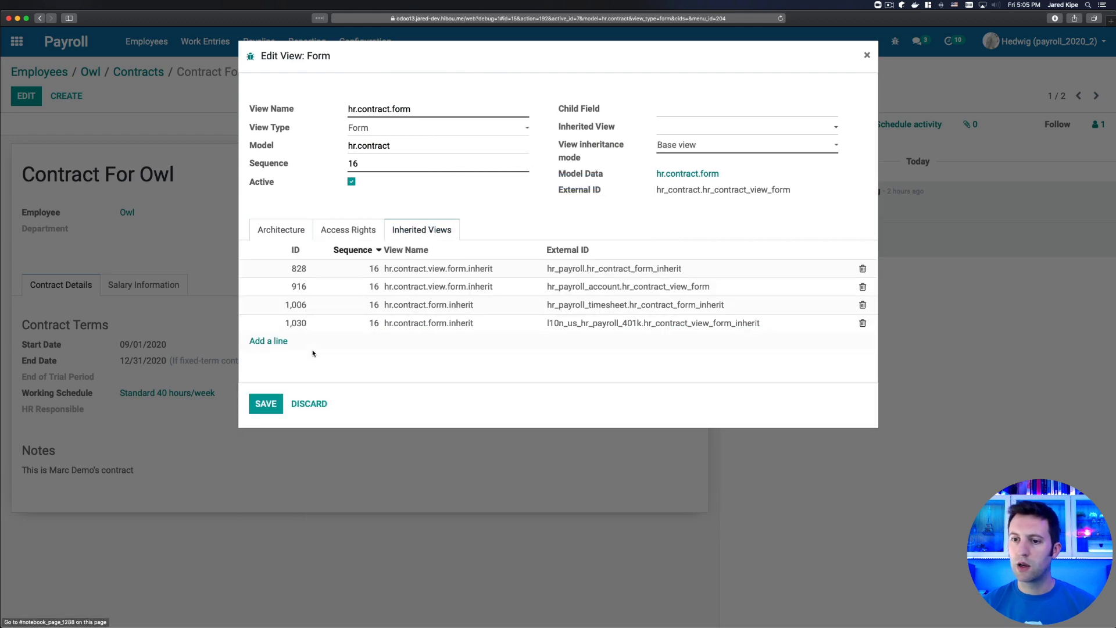
# Step: Add an inherited view to hr.contract.form and name it deductions.hr.contract
pyautogui.click(269, 341)
pyautogui.write('d')
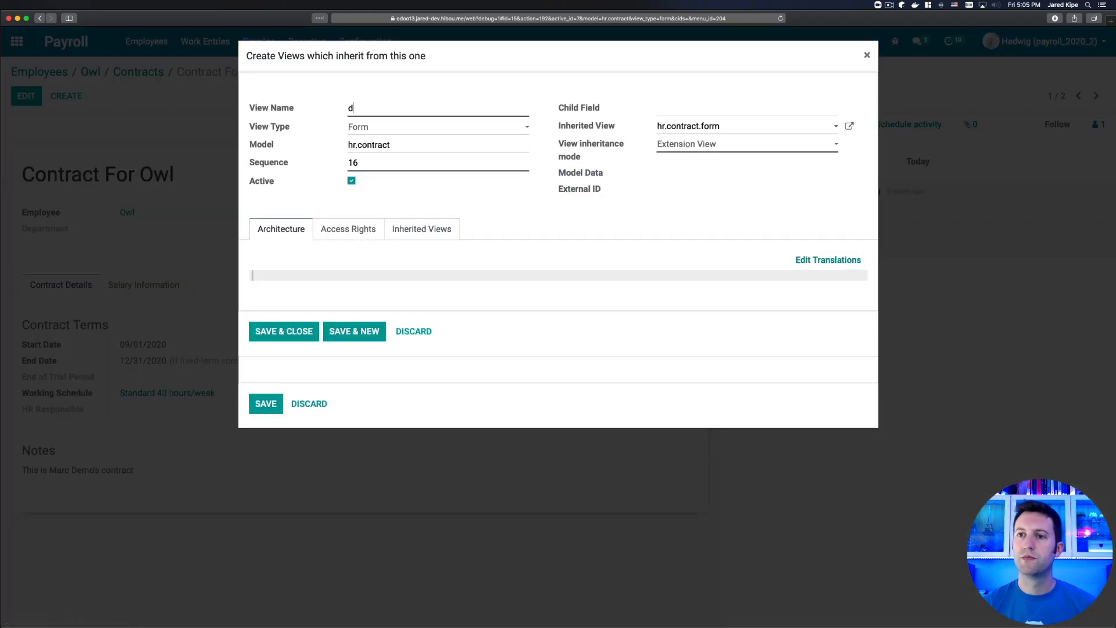
pyautogui.write('eductions.hr.c')
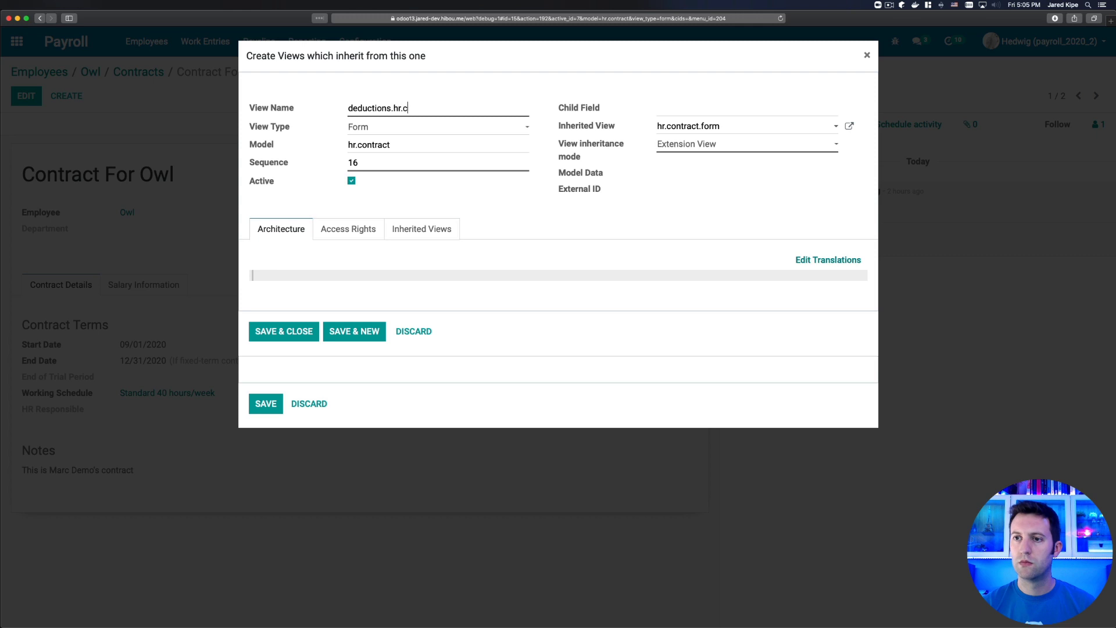
pyautogui.write('ontract')
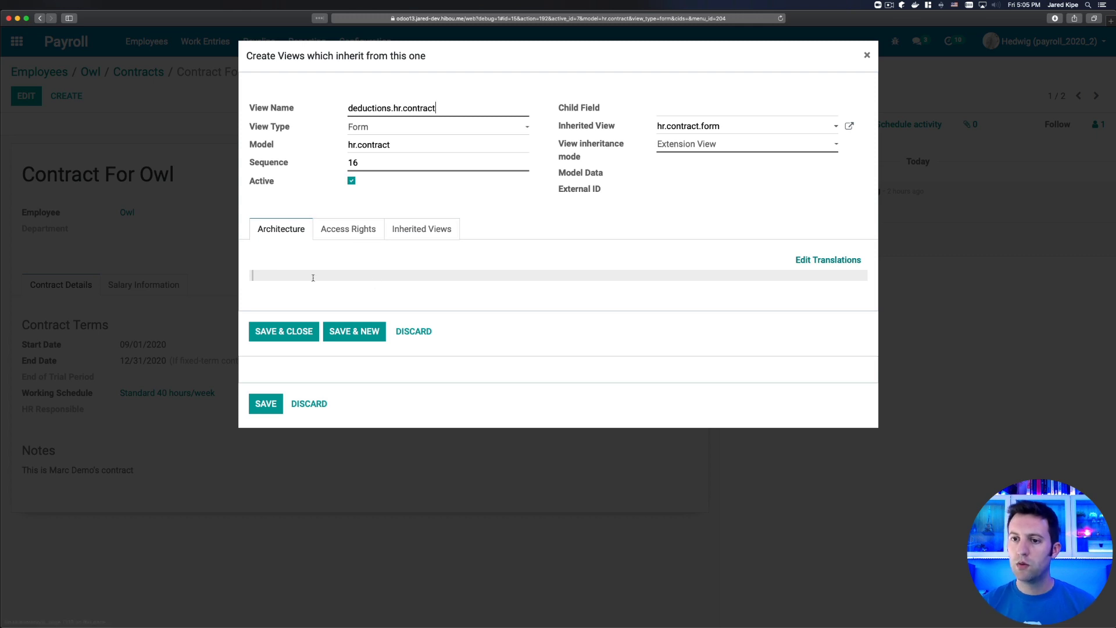
pyautogui.click(310, 276)
pyautogui.write('<xpa')
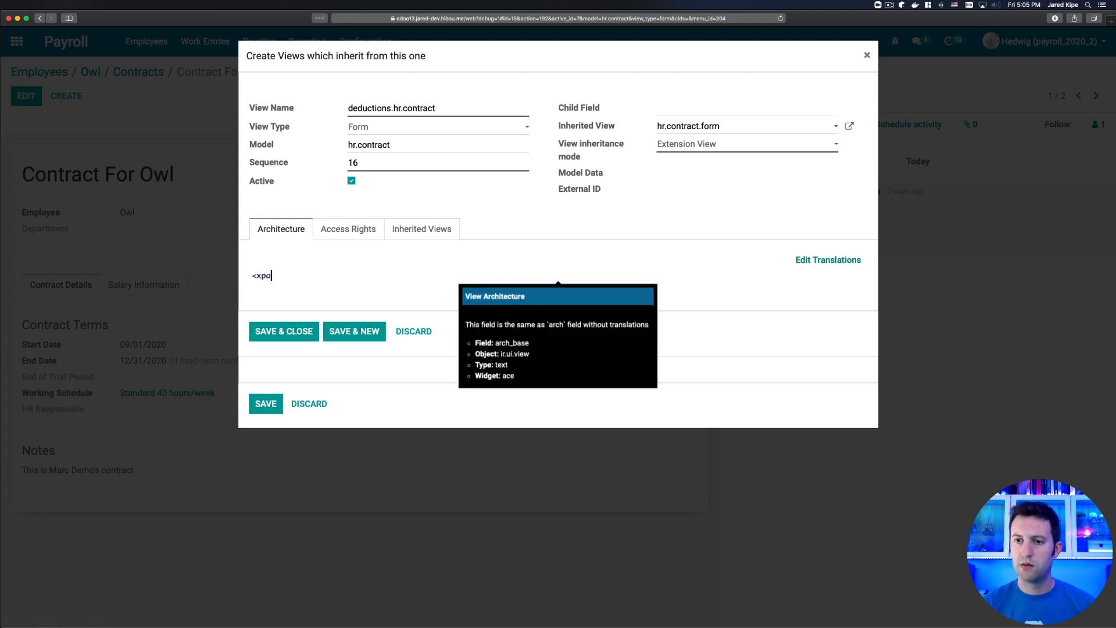
pyautogui.write('th expr=')
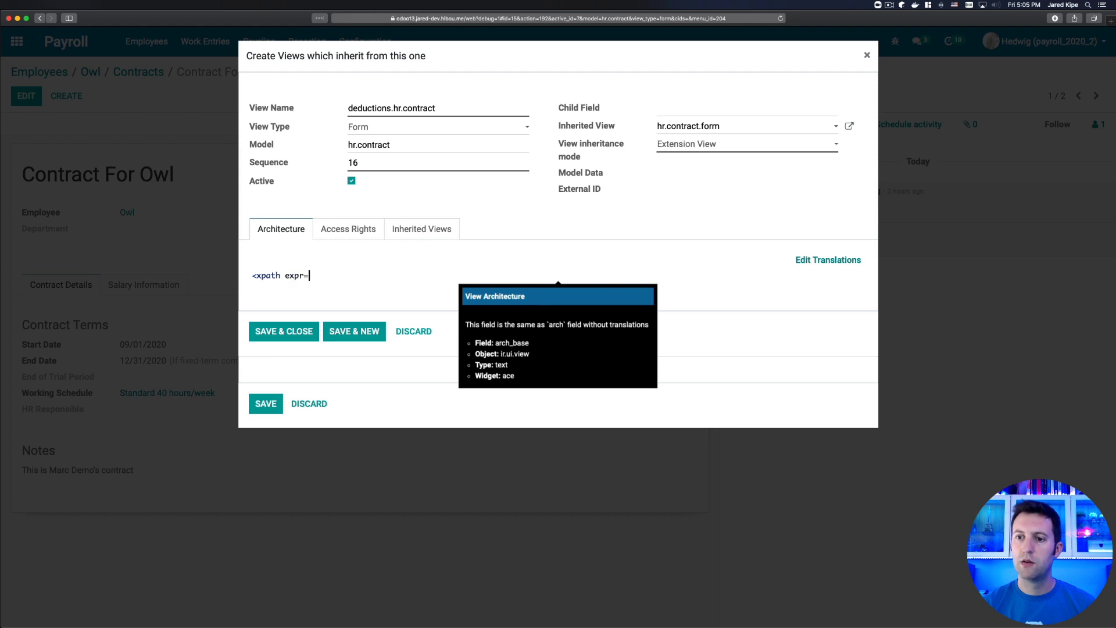
pyautogui.write('"//page[@')
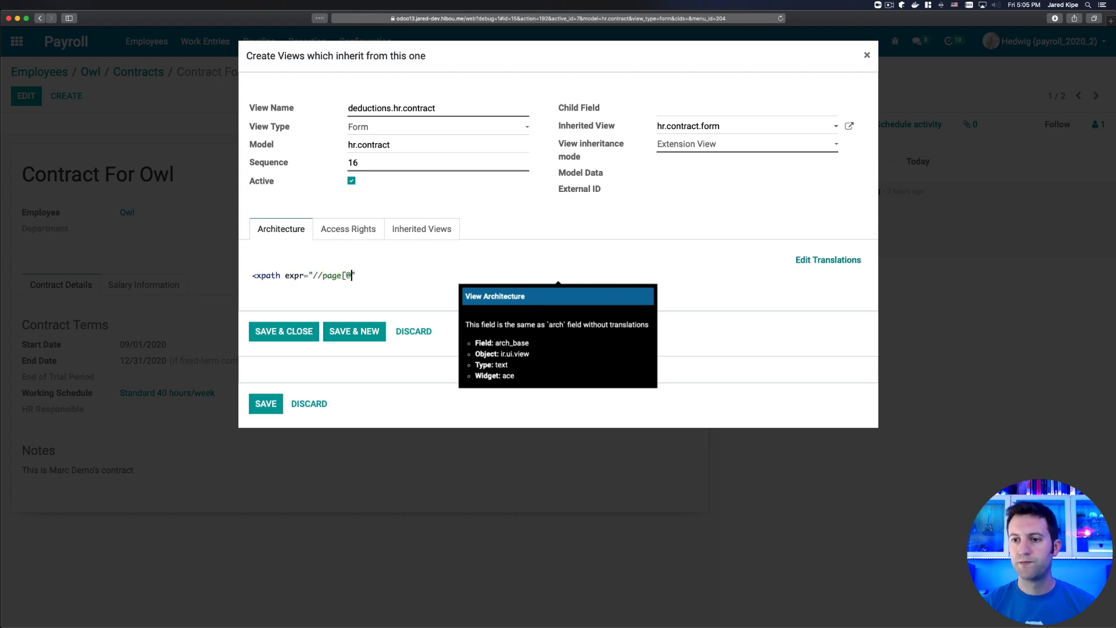
pyautogui.write('name="')
pyautogui.press('BackSpace')
pyautogui.write("'information']")
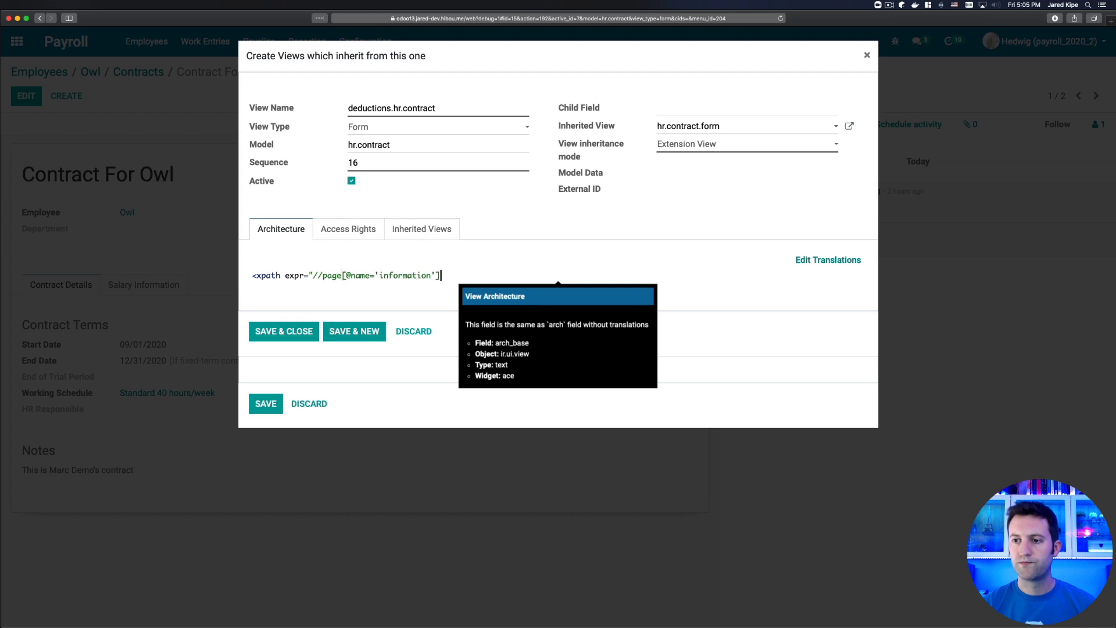
pyautogui.write('/group')
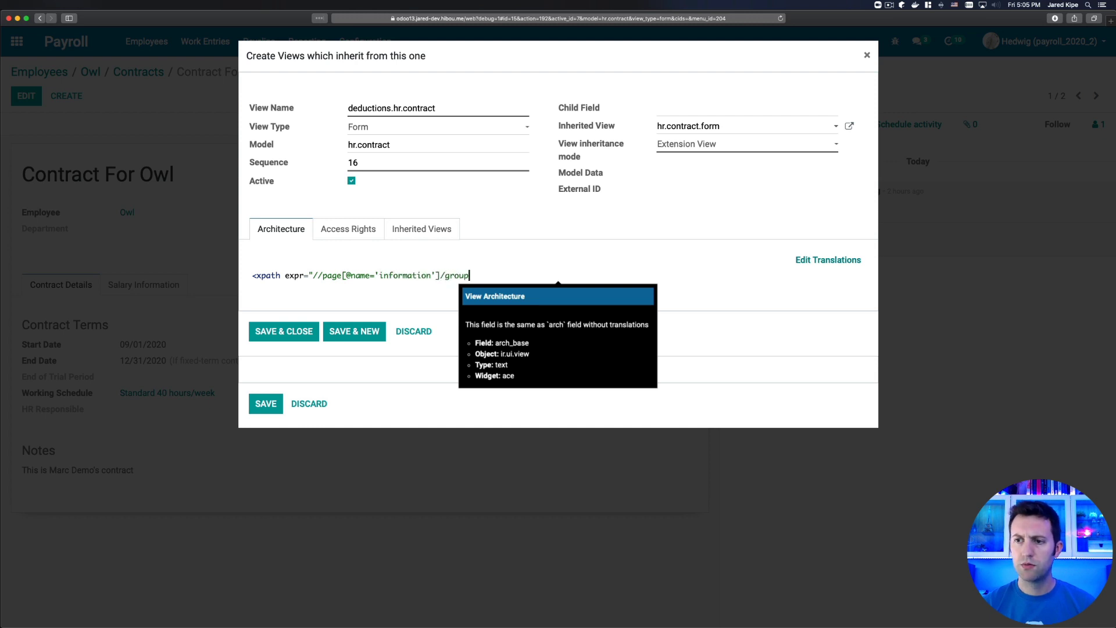
pyautogui.write('/group" ')
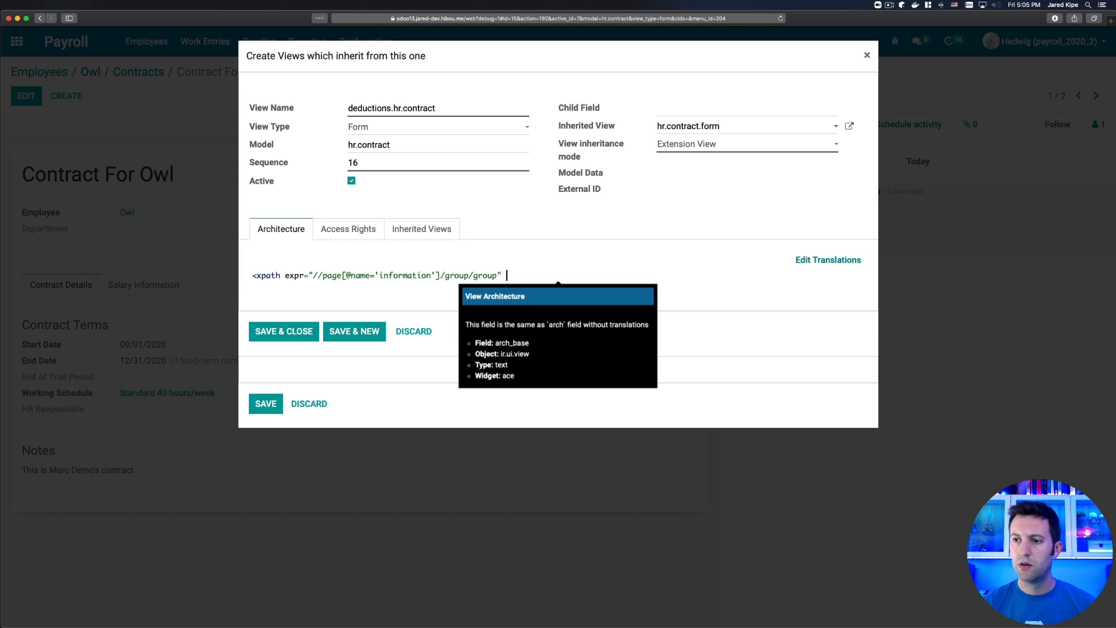
pyautogui.write('position')
pyautogui.write('="after">')
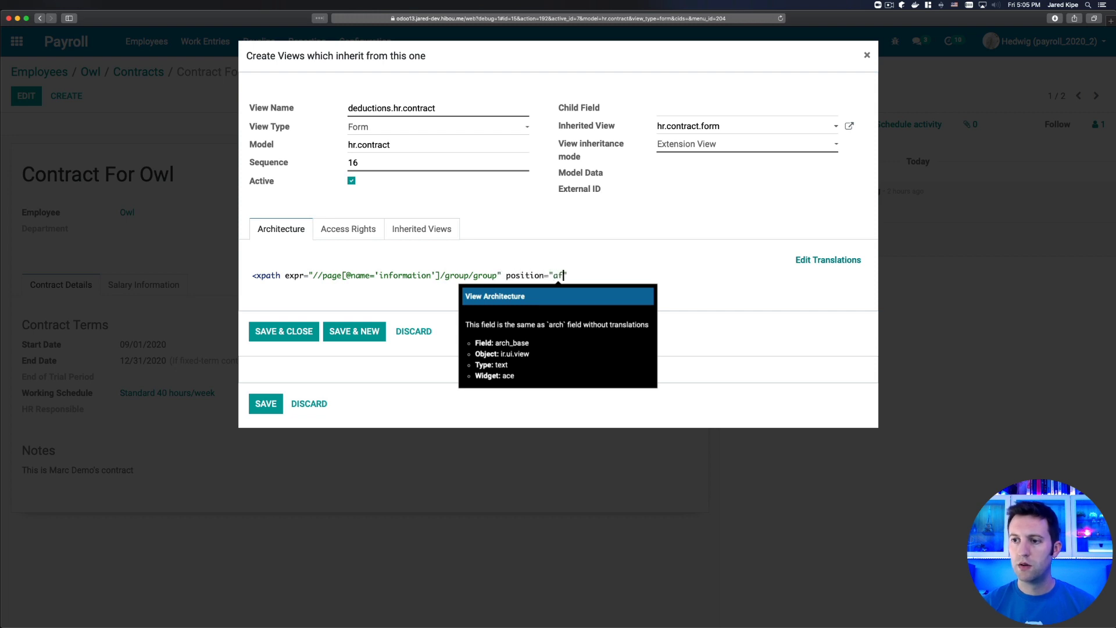
pyautogui.press('Return')
pyautogui.press('BackSpace')
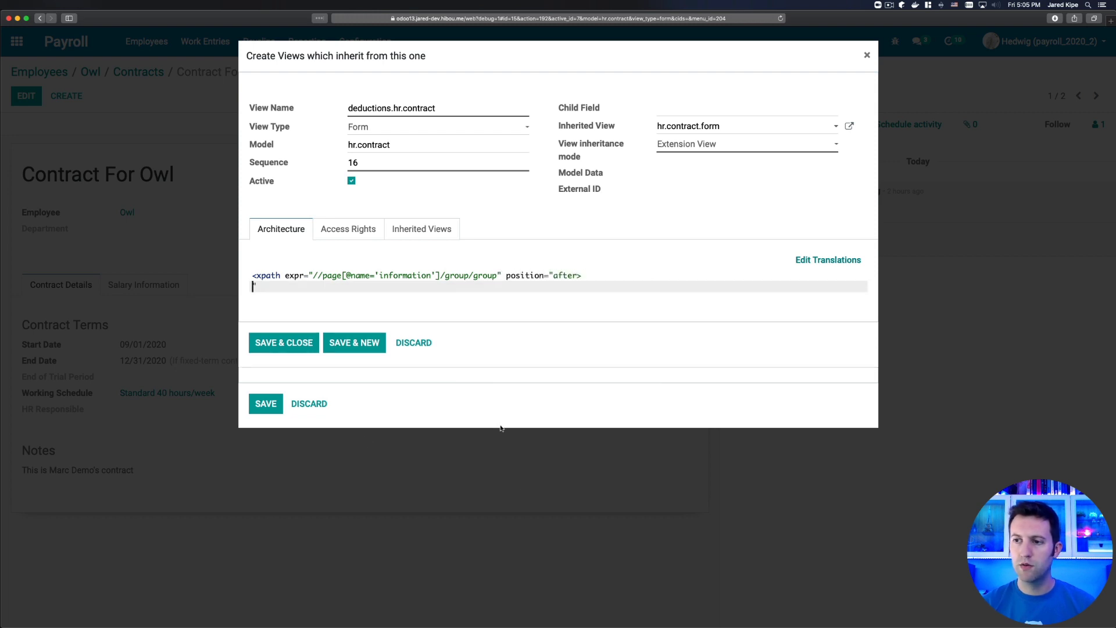
pyautogui.press('BackSpace')
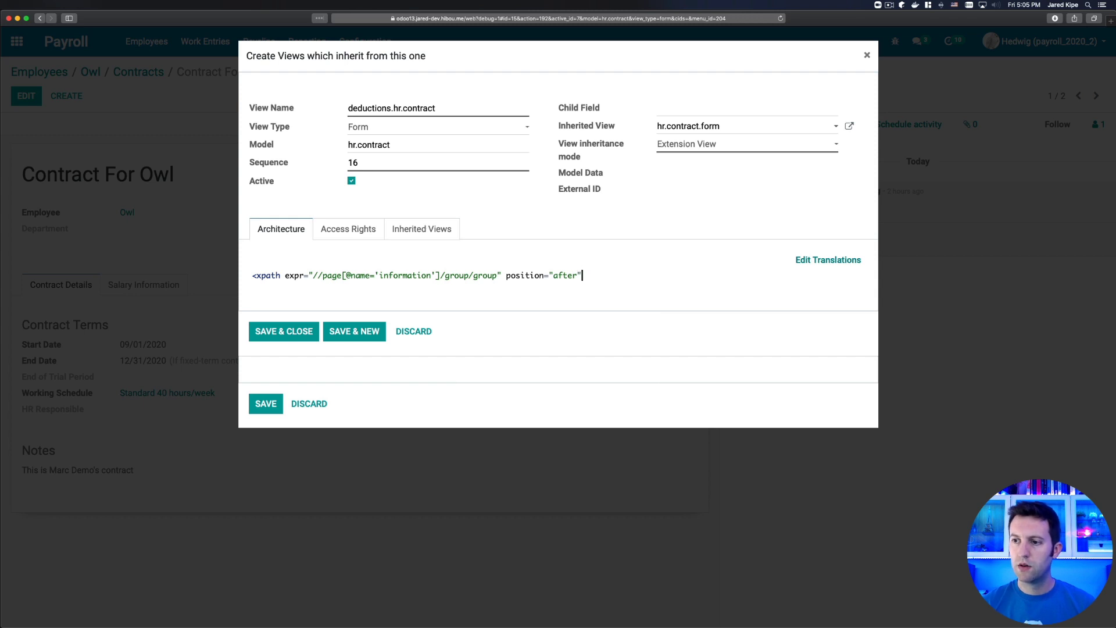
pyautogui.write('">')
# Step: Inside the xpath, add a group element with the name "deductions" and the string "Deductions"
pyautogui.press('Return')
pyautogui.write('<group ')
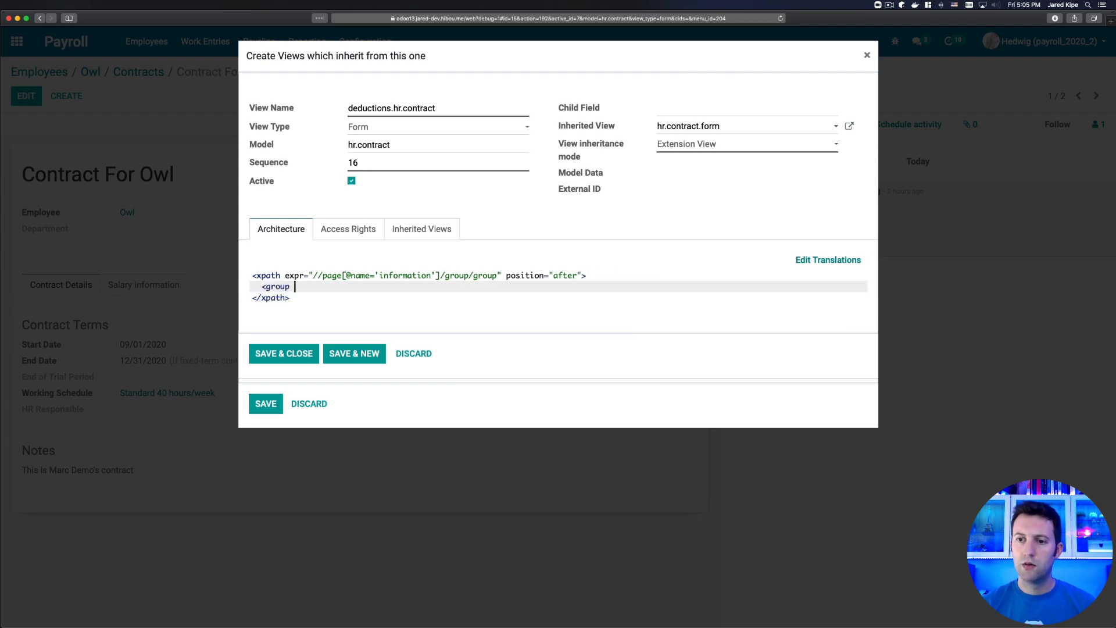
pyautogui.write('name="Deduct')
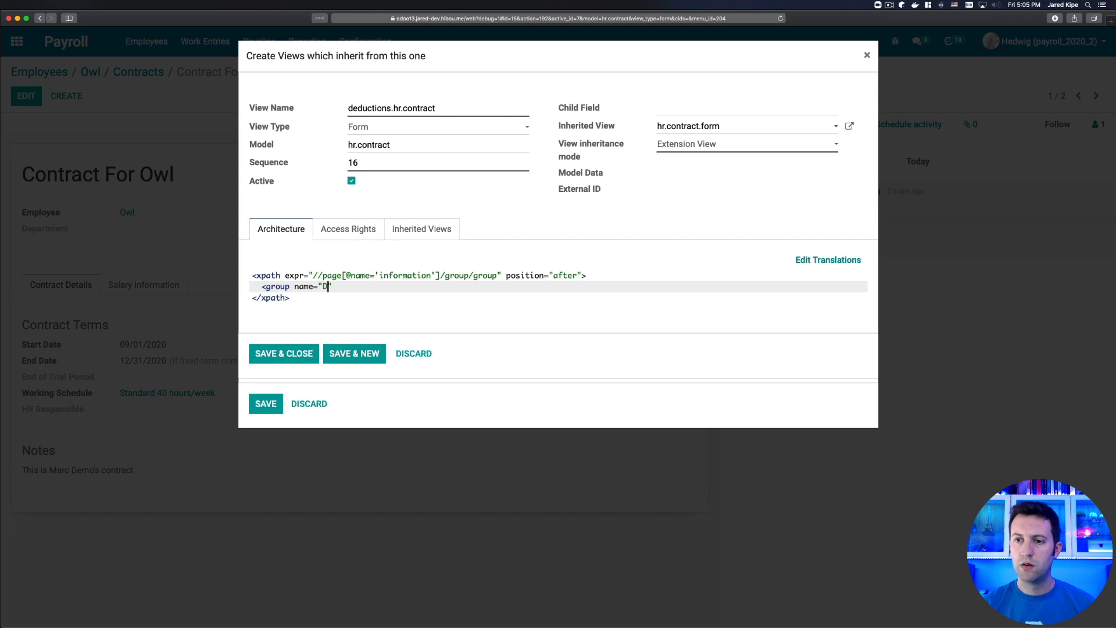
pyautogui.write('ions"')
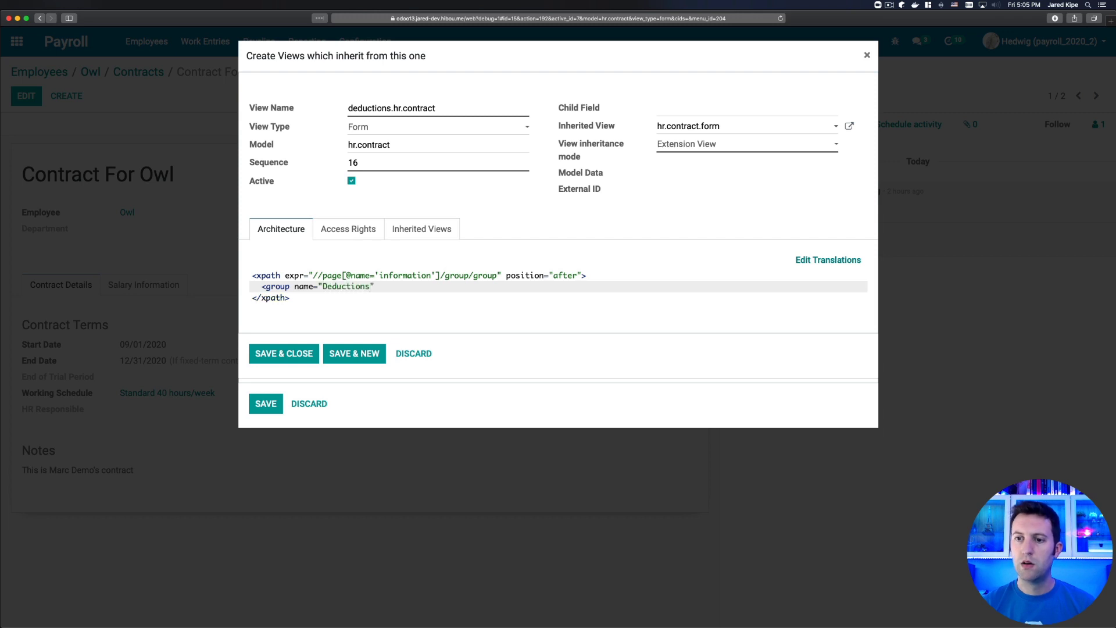
pyautogui.write(' string="Deductions')
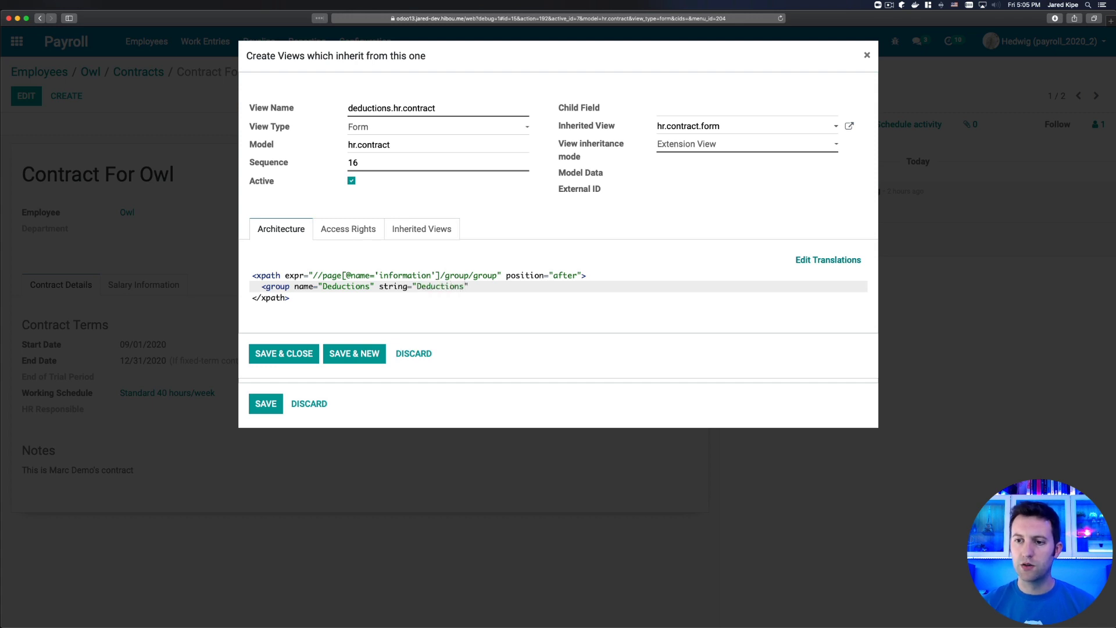
pyautogui.click(328, 288)
pyautogui.press('BackSpace')
pyautogui.write('d')
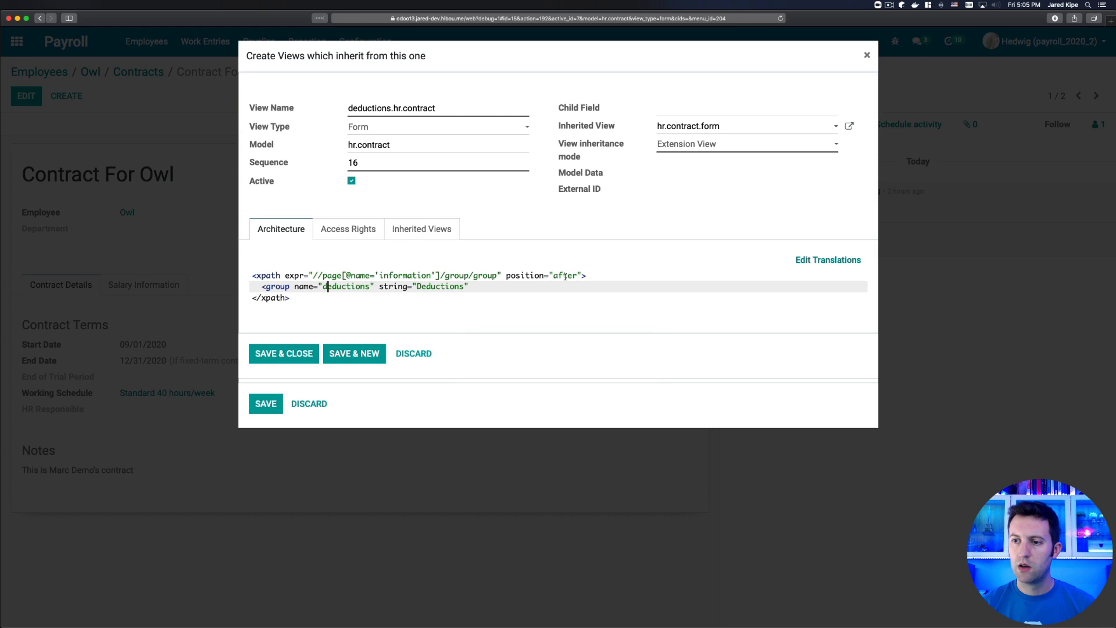
pyautogui.click(489, 287)
pyautogui.write('>')
# Step: Add a field element named "x_ded_medical" inside the deductions group and save the inherited view
pyautogui.press('Return')
pyautogui.write('<')
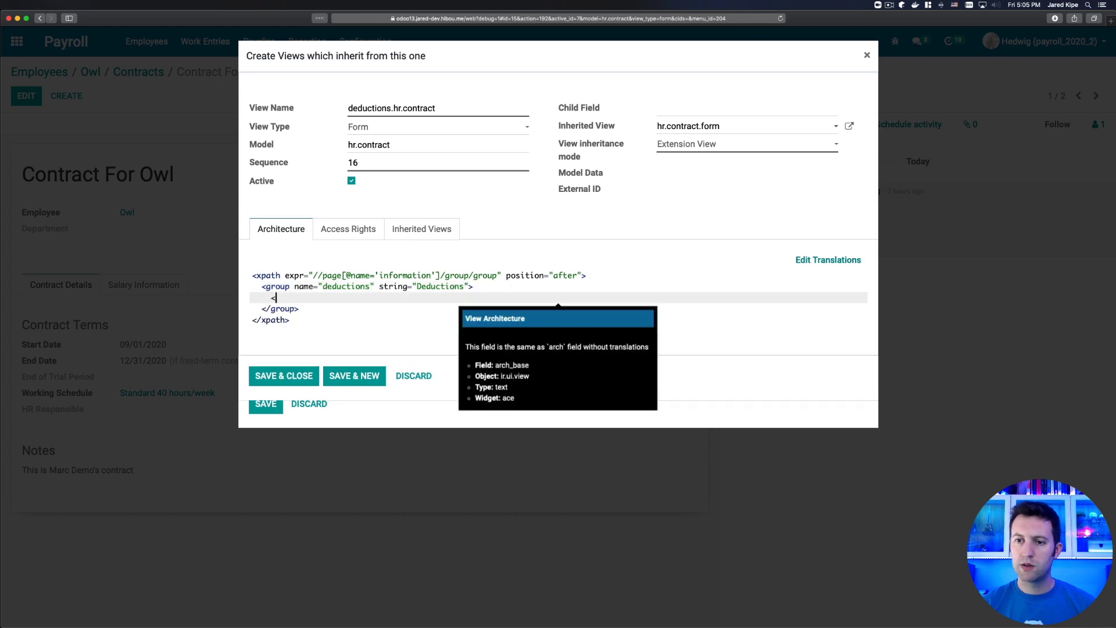
pyautogui.write('field name="')
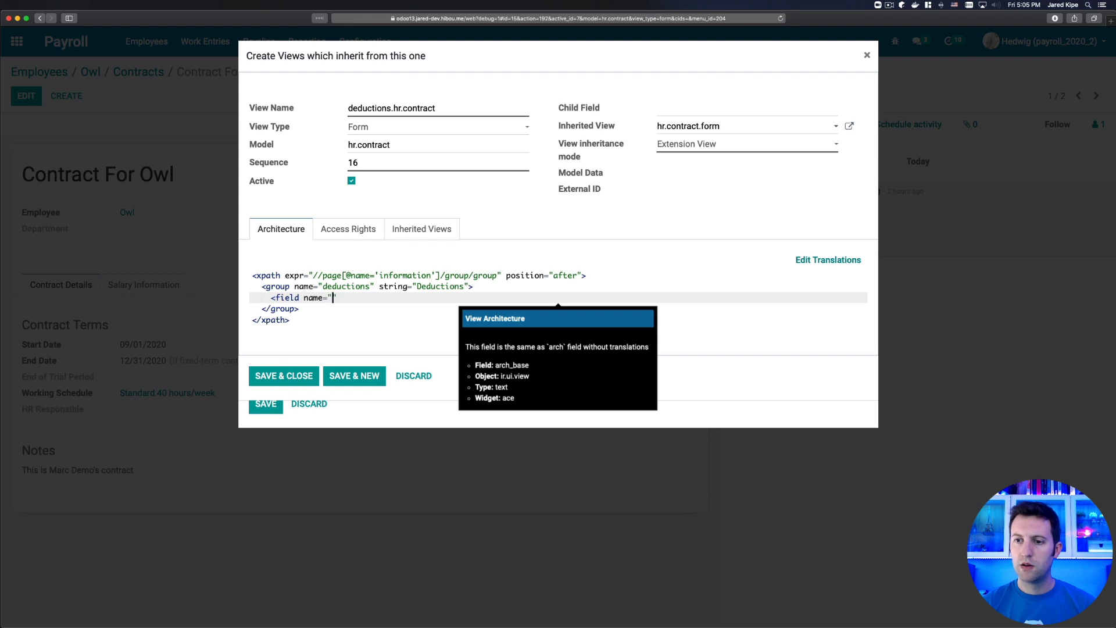
pyautogui.write('x_ded_medic')
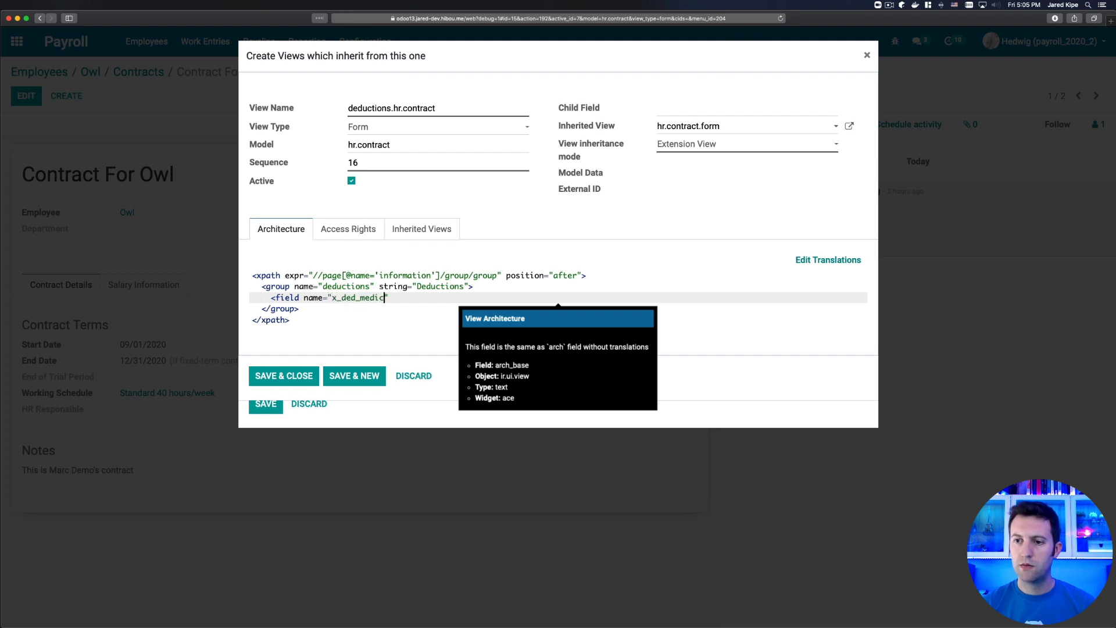
pyautogui.write('al')
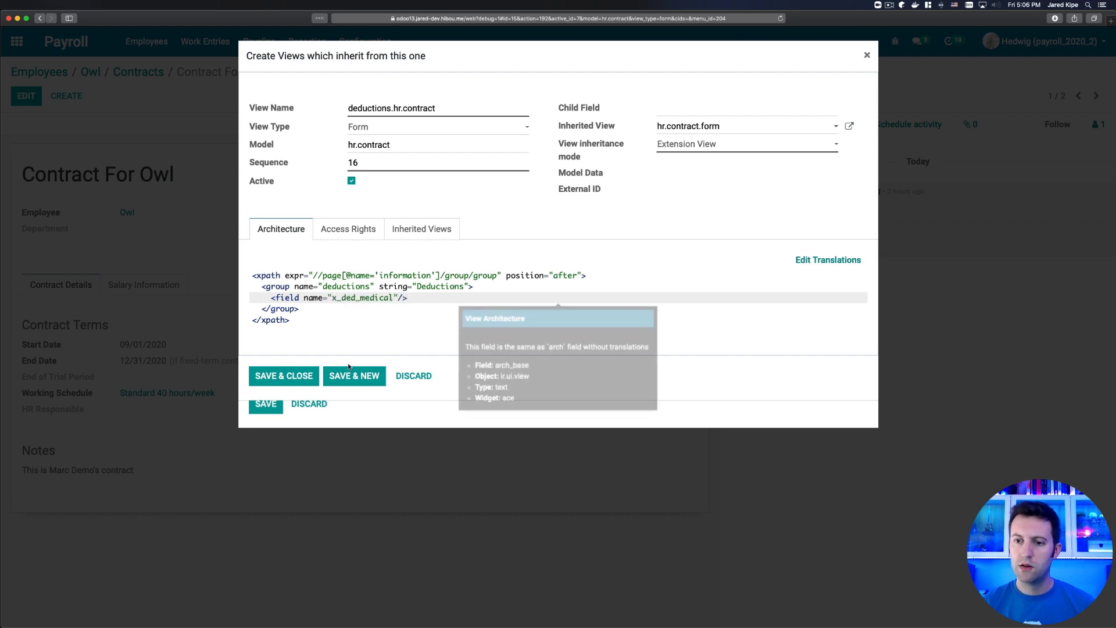
pyautogui.click(283, 376)
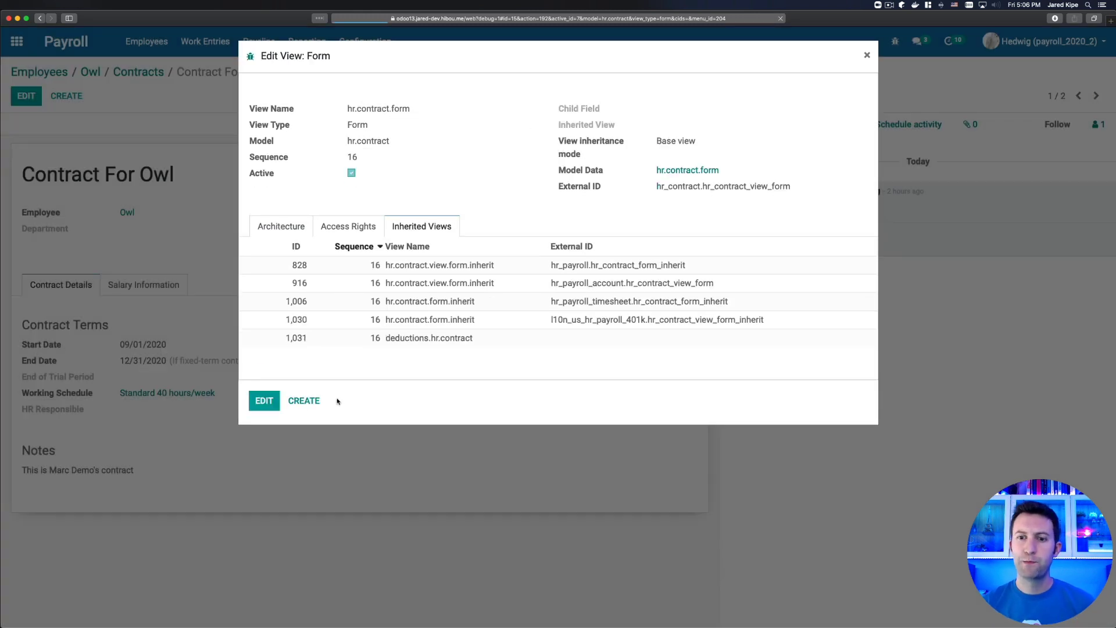
# Step: Reload the contract, set its Medical Deduction under the salary information to 133 and save it
pyautogui.press('super+r')
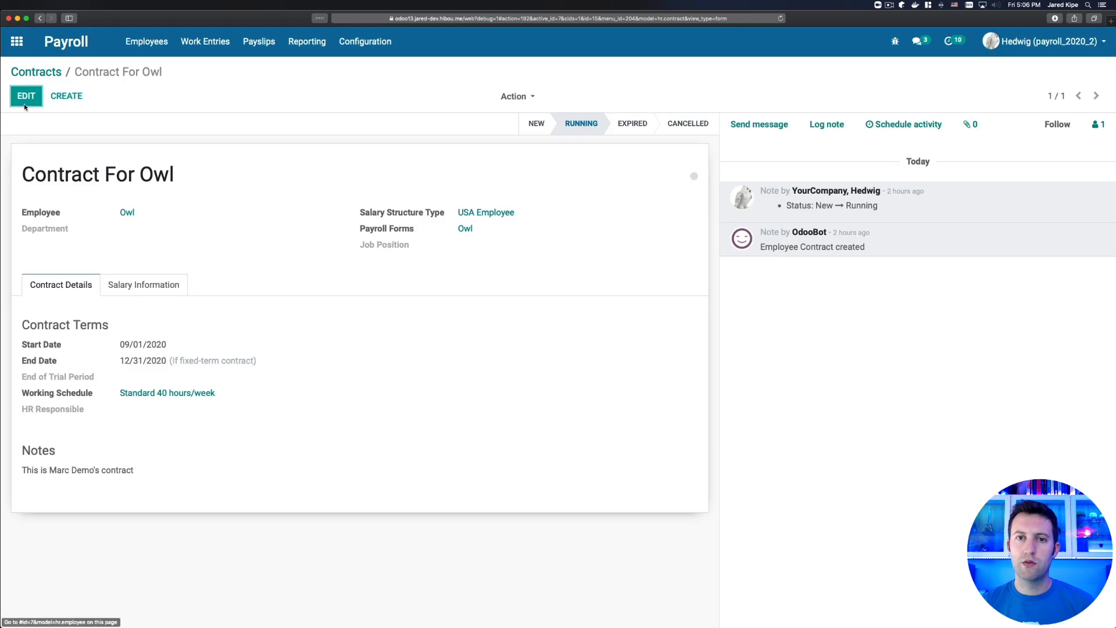
pyautogui.click(25, 103)
pyautogui.click(144, 294)
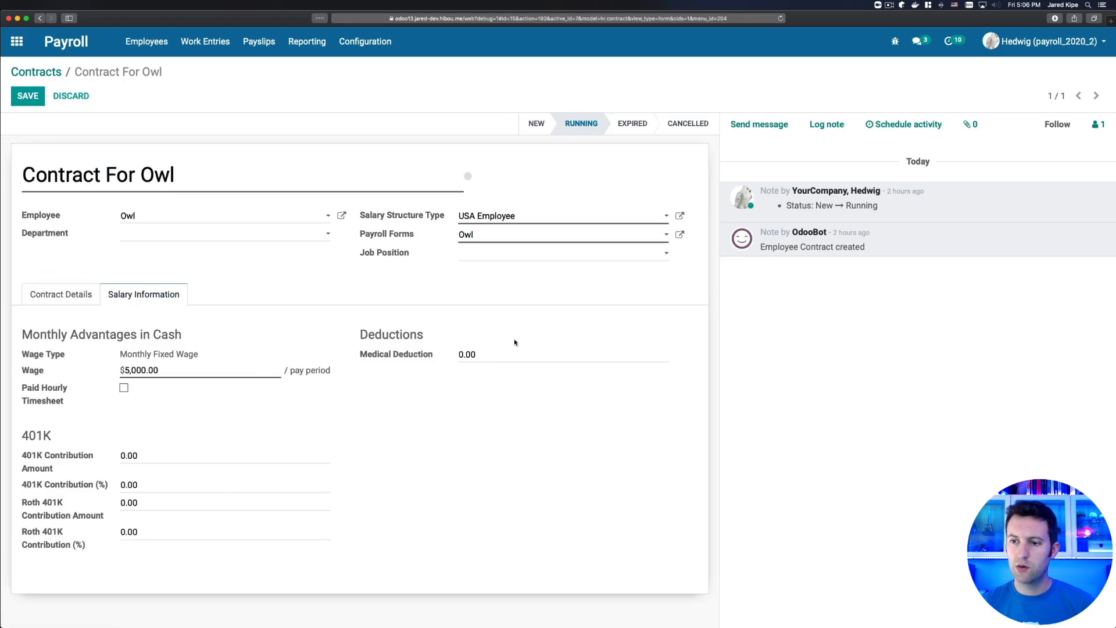
pyautogui.click(463, 360)
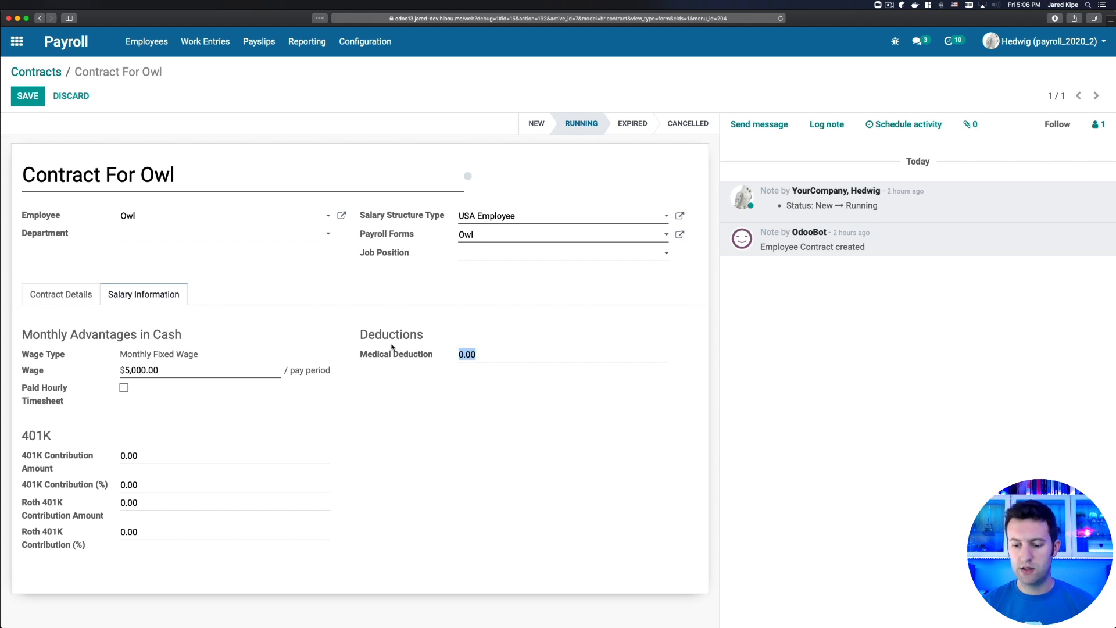
pyautogui.write('133')
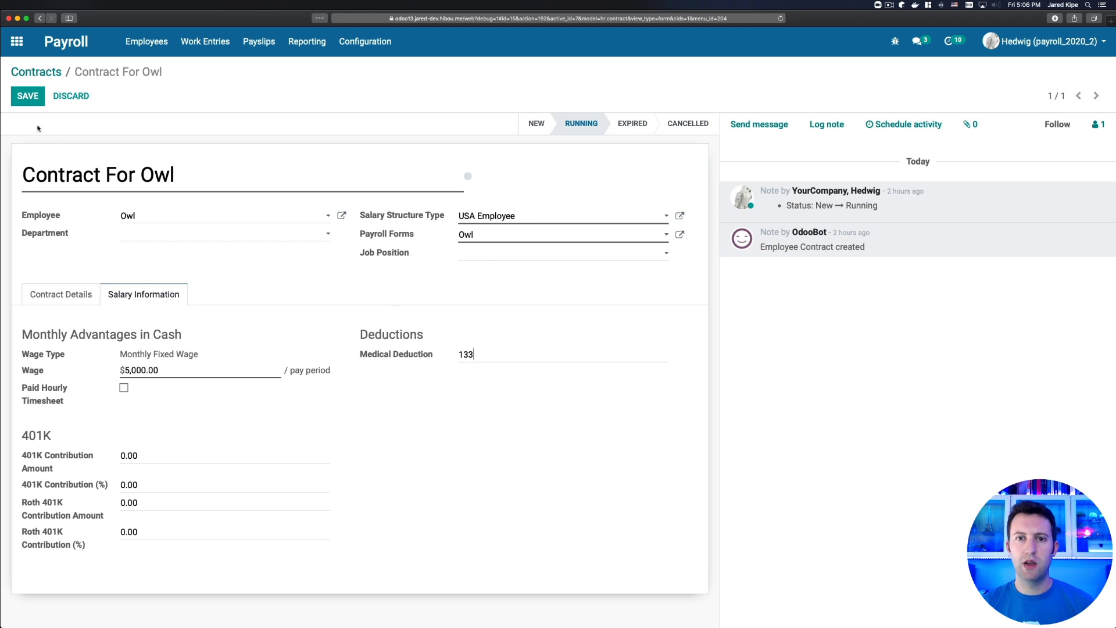
pyautogui.click(28, 97)
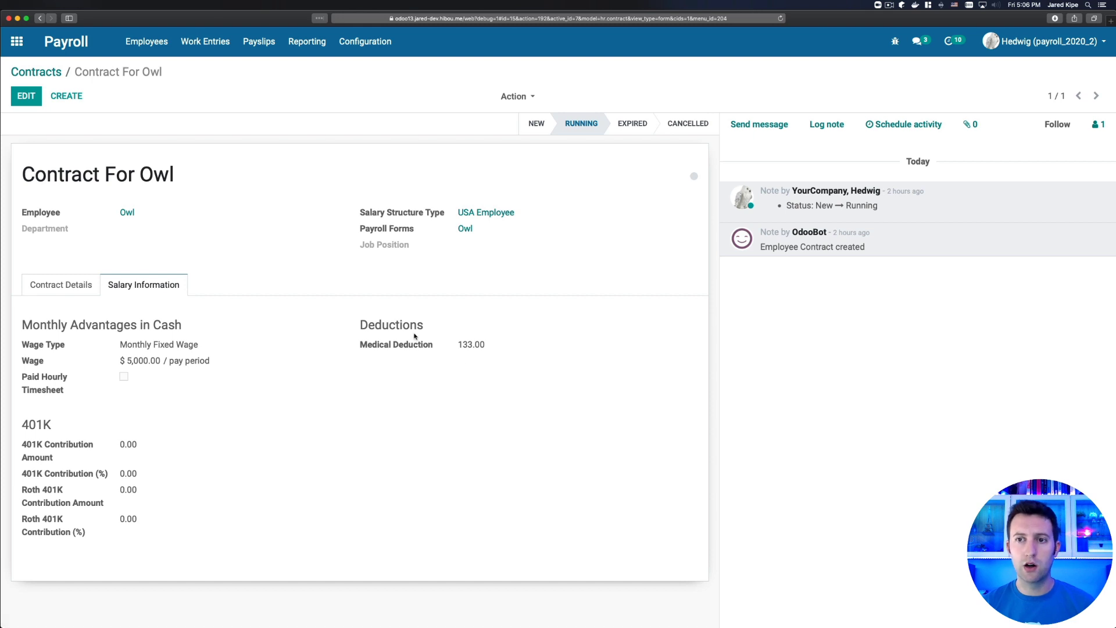
# Step: Create a new salary rule in the payroll configuration and name it "EE Medical Deduction"
pyautogui.click(364, 38)
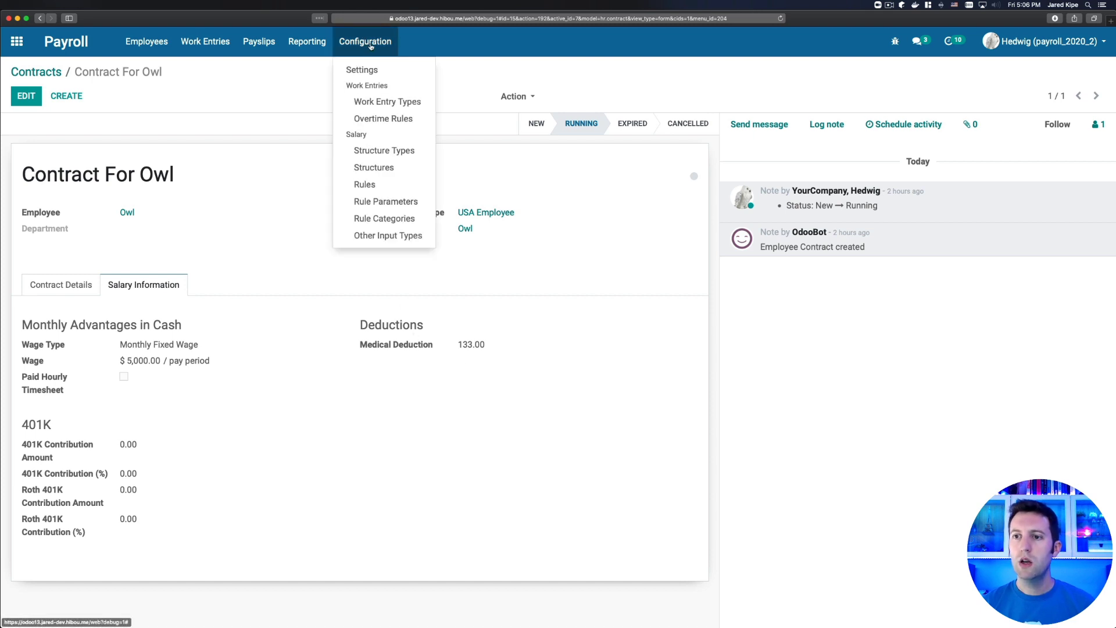
pyautogui.click(371, 184)
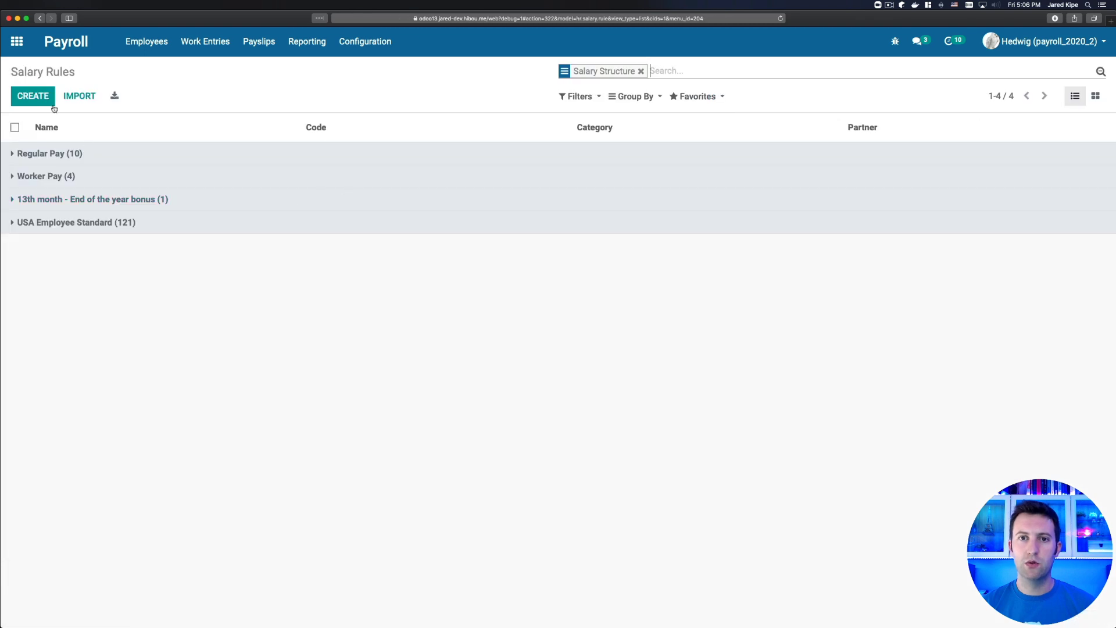
pyautogui.click(51, 104)
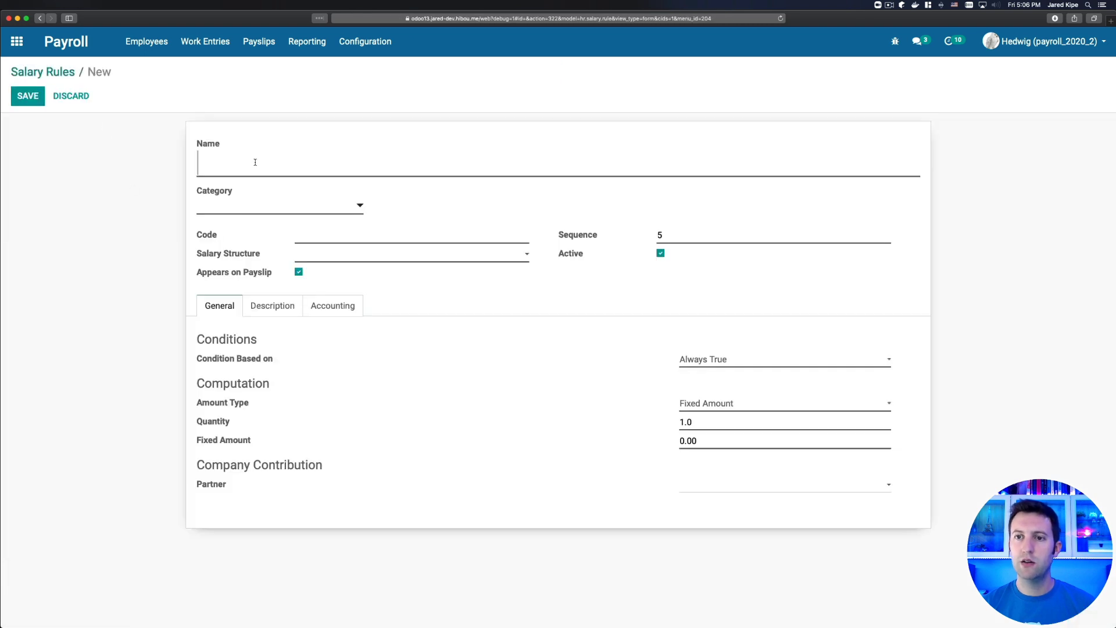
pyautogui.write('Medical')
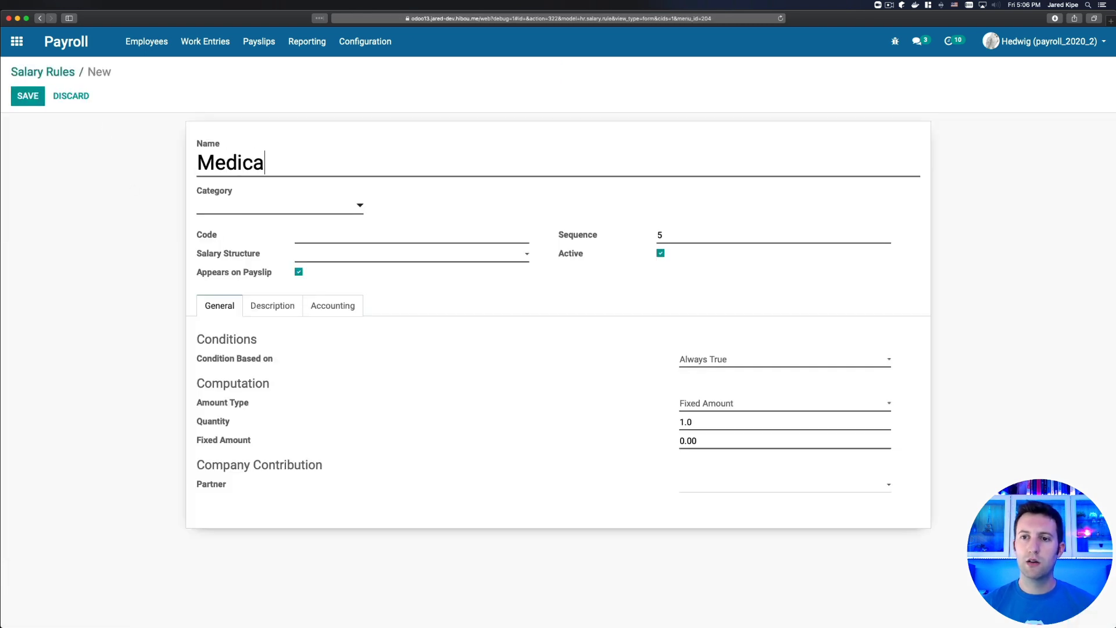
pyautogui.press('super+a')
pyautogui.write('EE Medic')
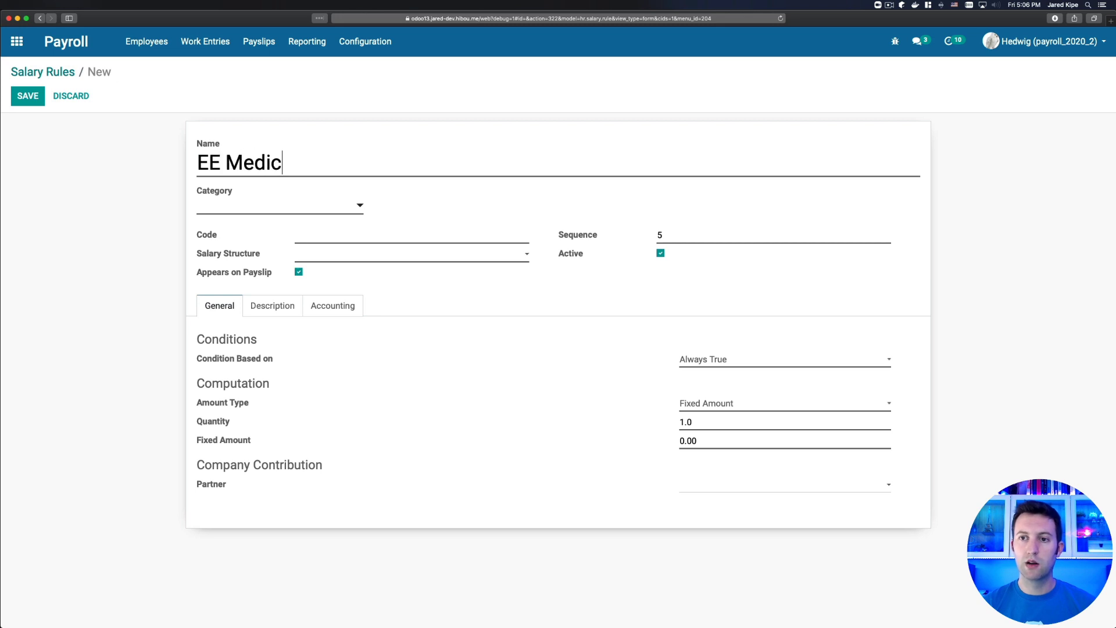
pyautogui.write('al Deduction')
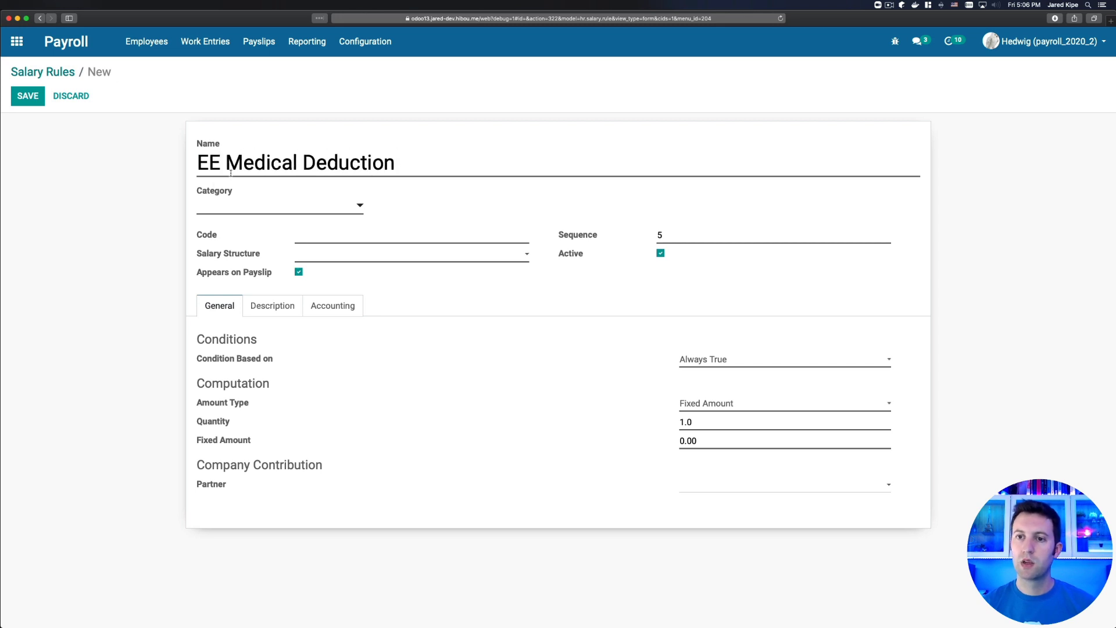
# Step: Assign the rule the category "Deduction: US FIT & FICA & FUTA Exempt" and the code EE_MED
pyautogui.click(220, 209)
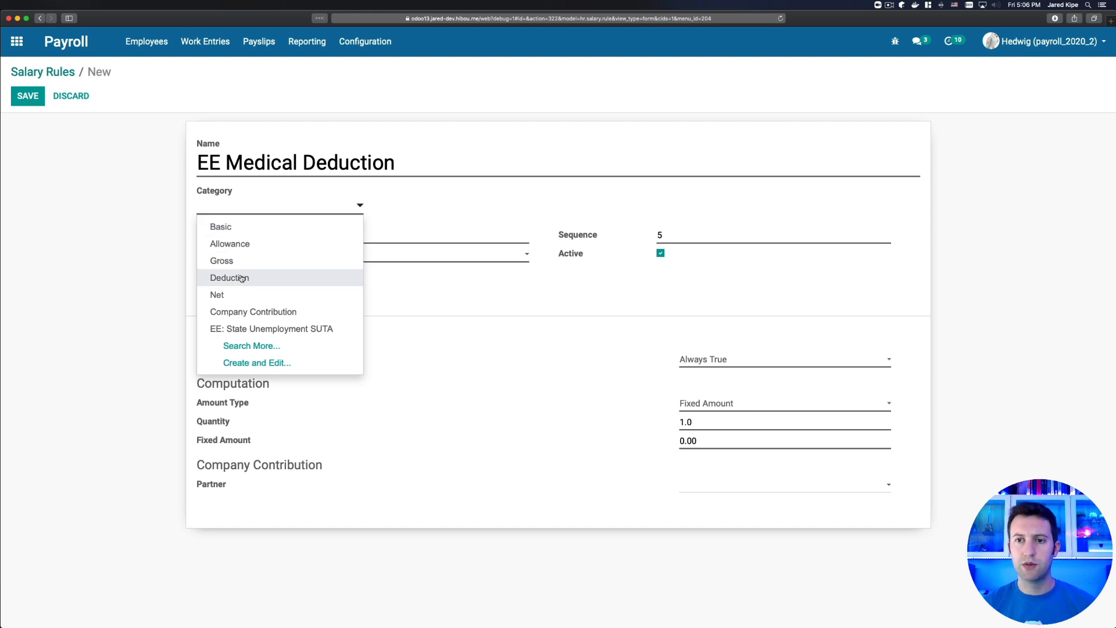
pyautogui.click(250, 346)
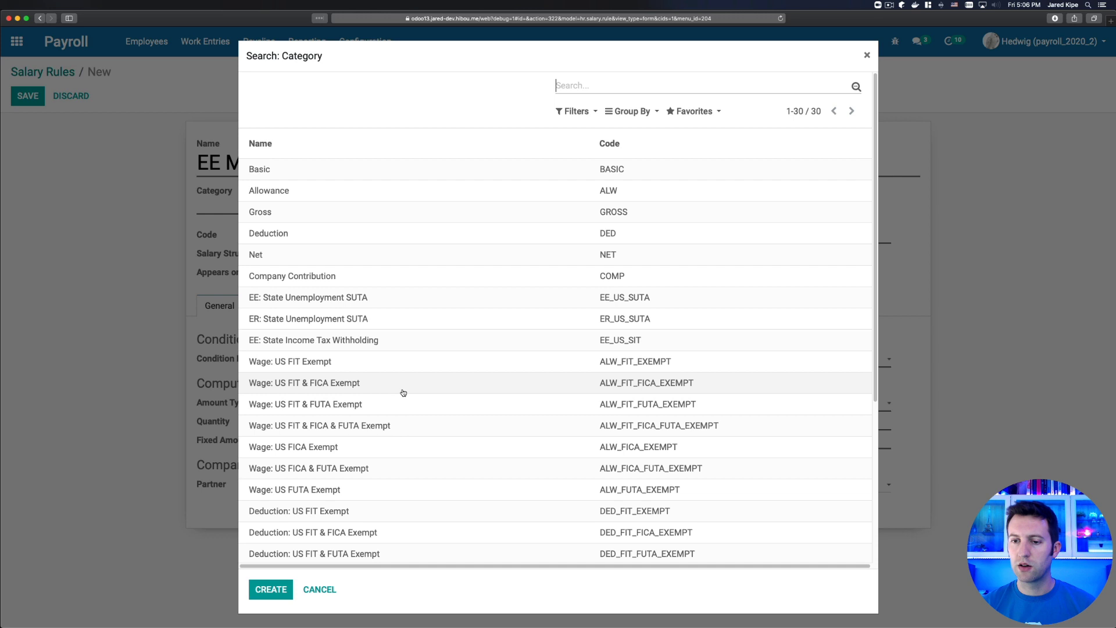
pyautogui.scroll(-4, 419, 411)
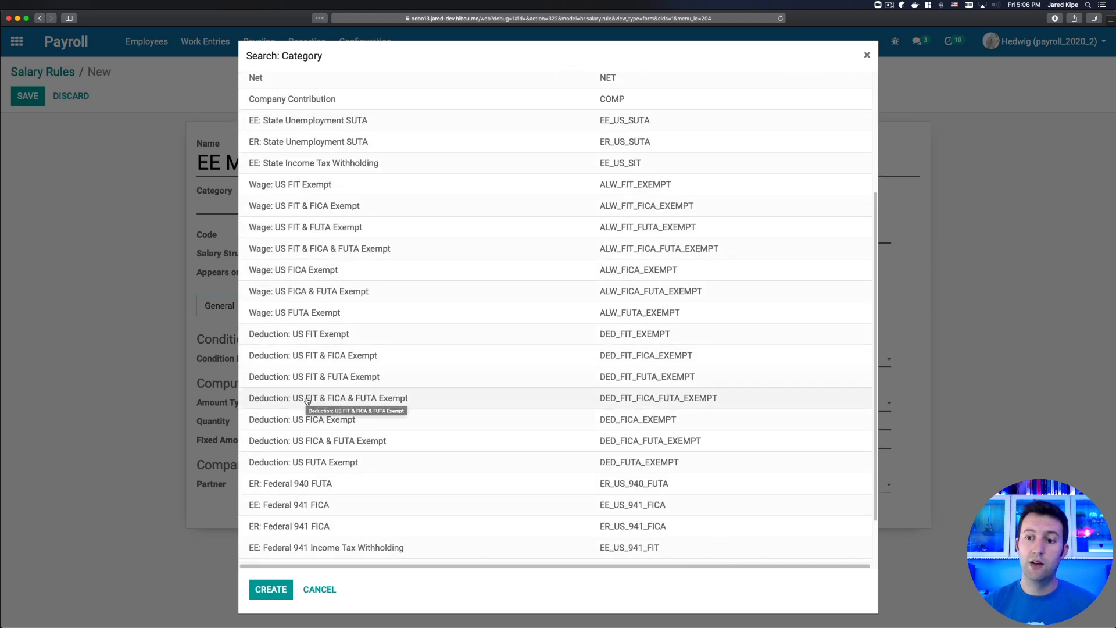
pyautogui.click(389, 400)
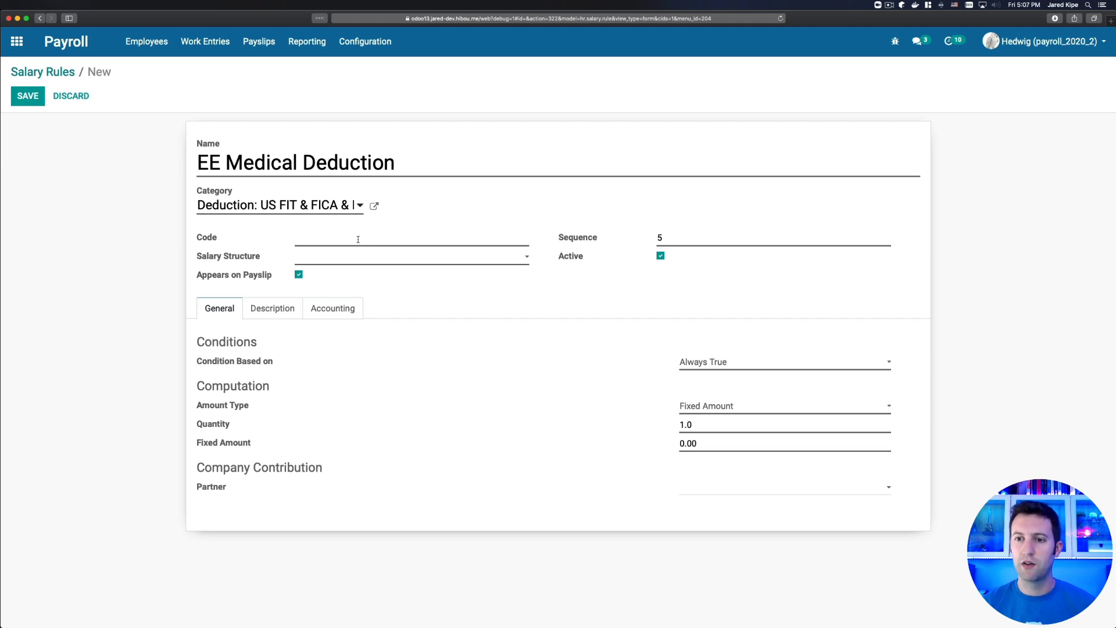
pyautogui.write('EE_')
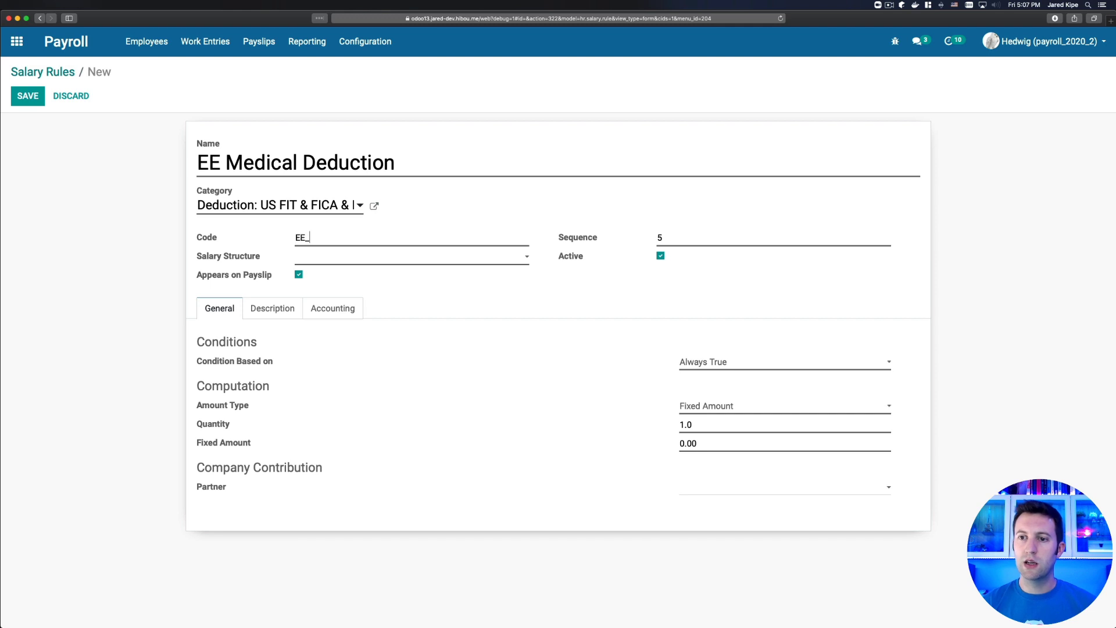
pyautogui.write('MED')
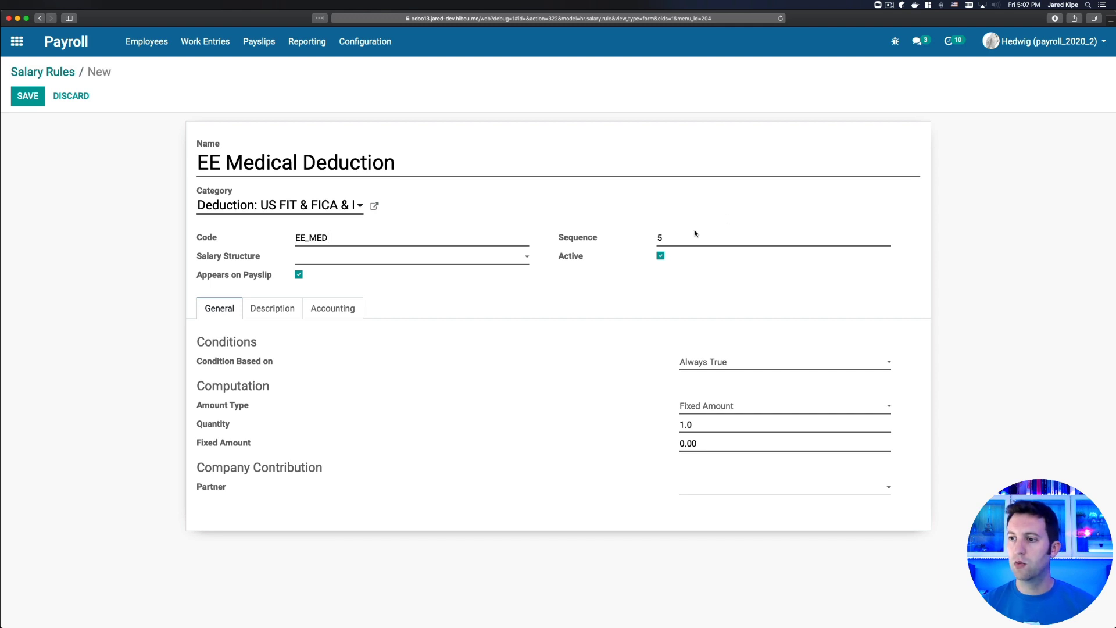
# Step: Set the rule's sequence to 101 and its salary structure to USA Employee Standard
pyautogui.moveTo(695, 232); pyautogui.dragTo(598, 225)
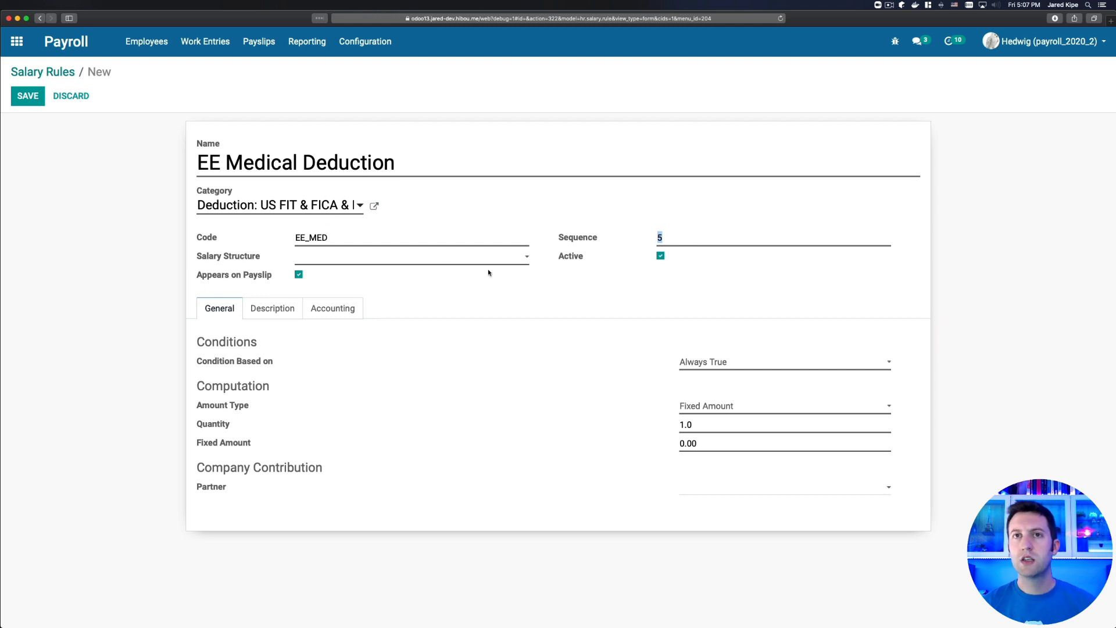
pyautogui.write('101')
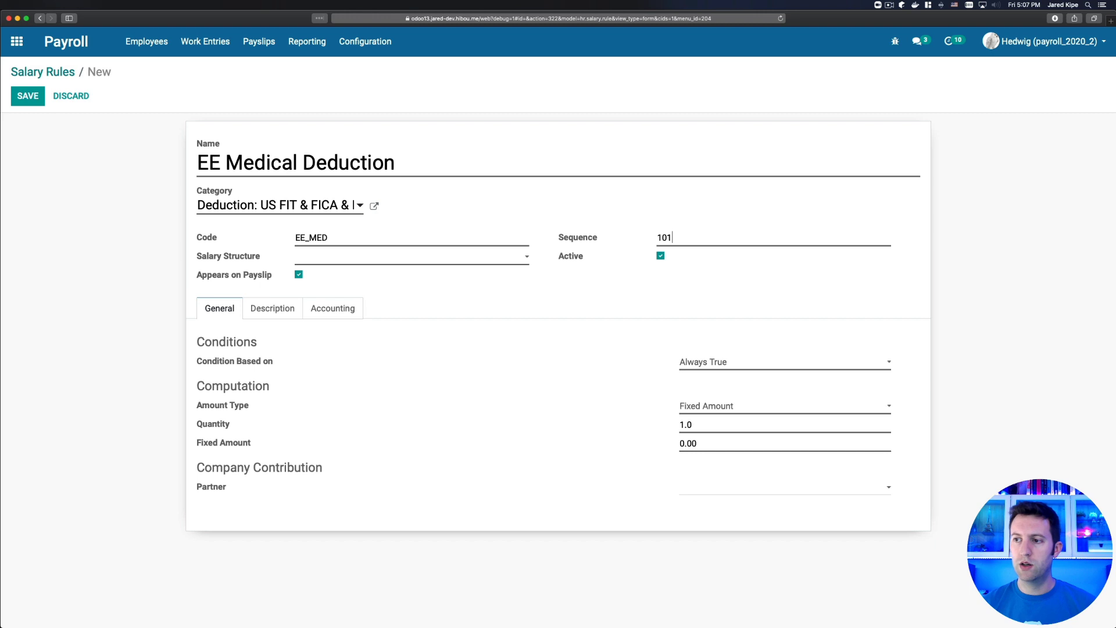
pyautogui.click(345, 259)
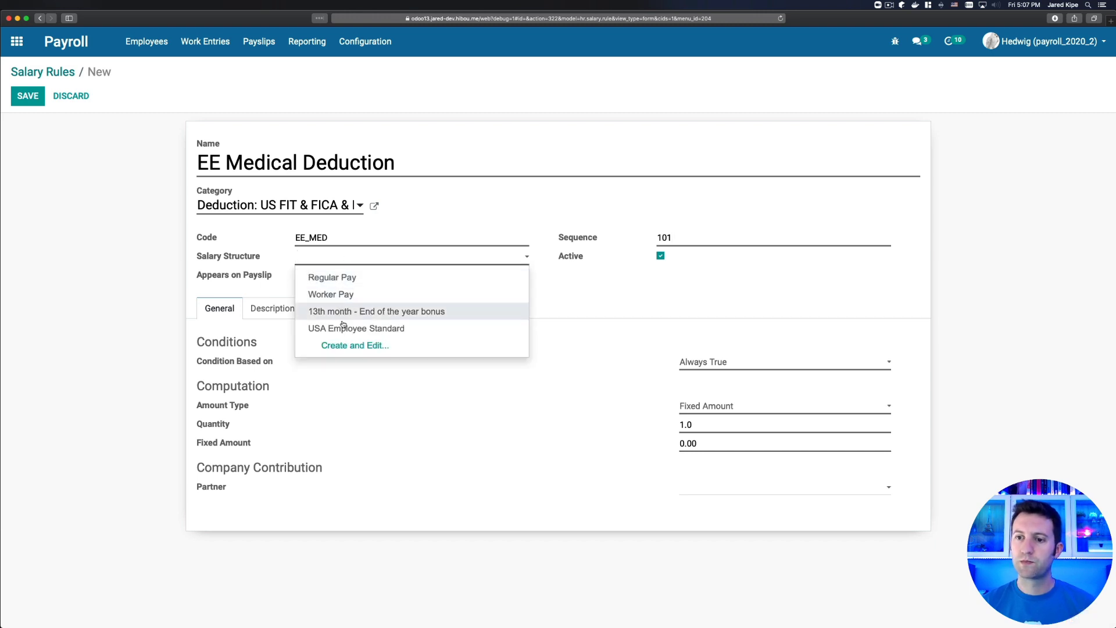
pyautogui.click(349, 326)
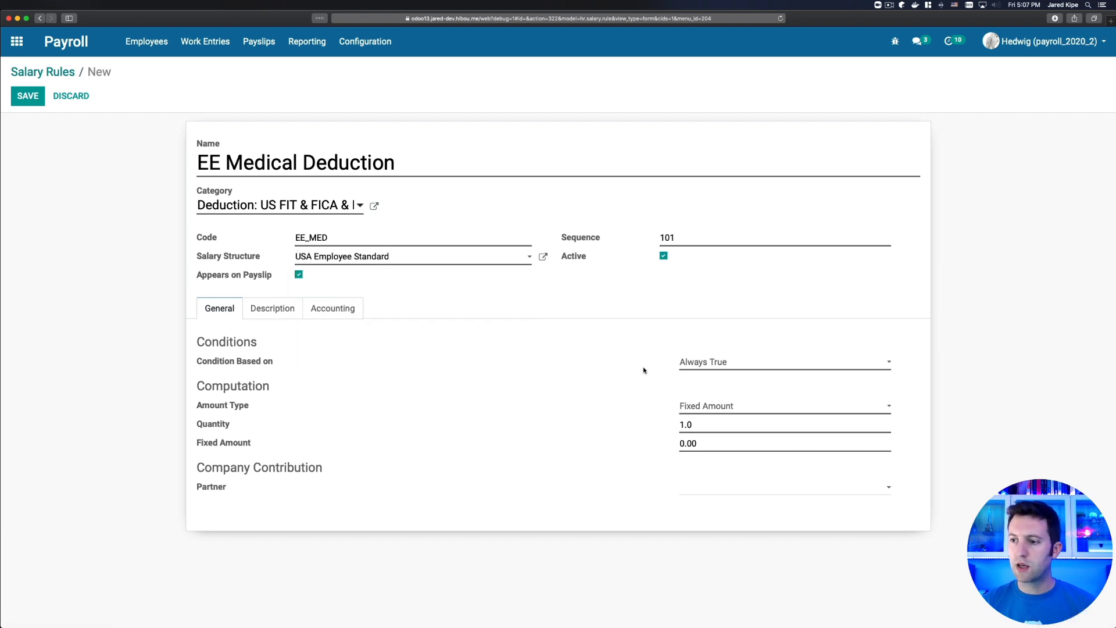
# Step: Set the rule's amount type to Python Code and replace the default code with "result = -contract.x_ded_medical"
pyautogui.click(719, 365)
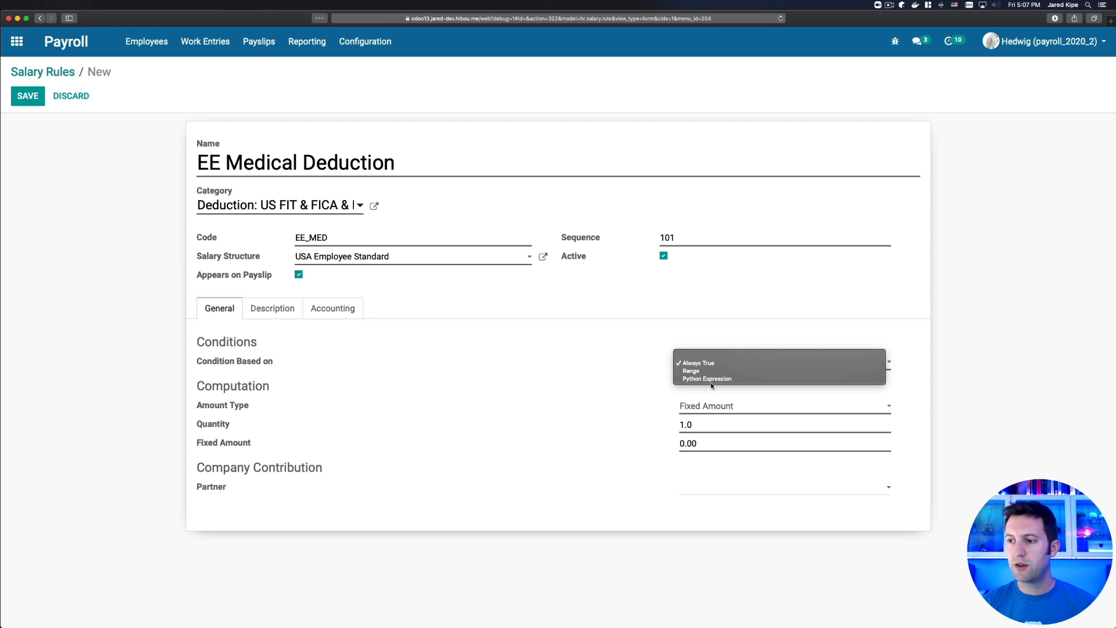
pyautogui.click(610, 314)
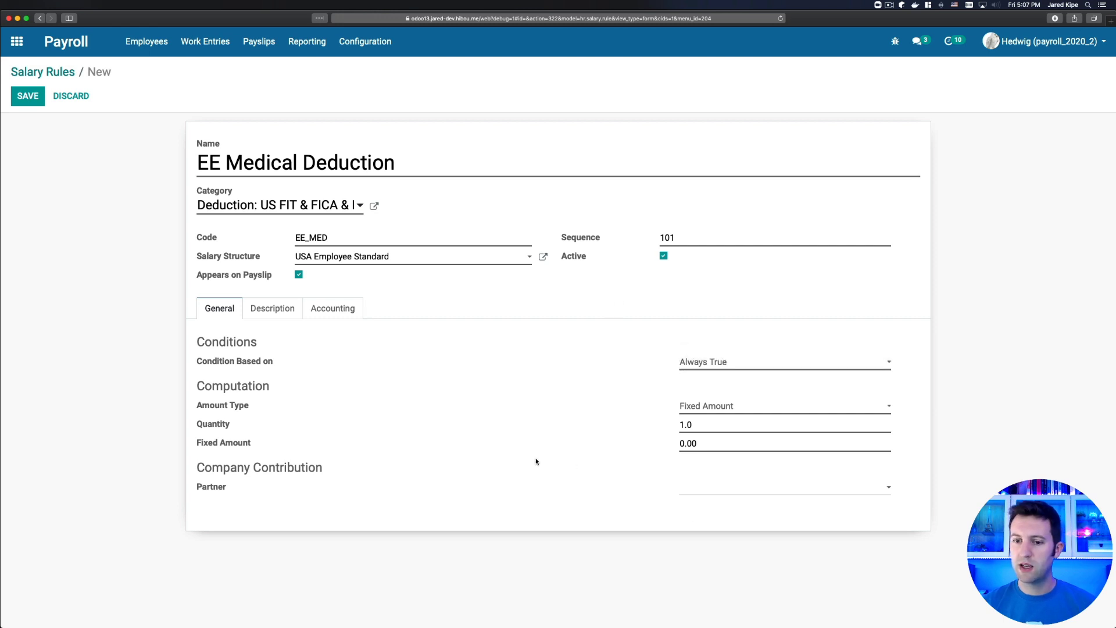
pyautogui.click(711, 407)
pyautogui.click(703, 415)
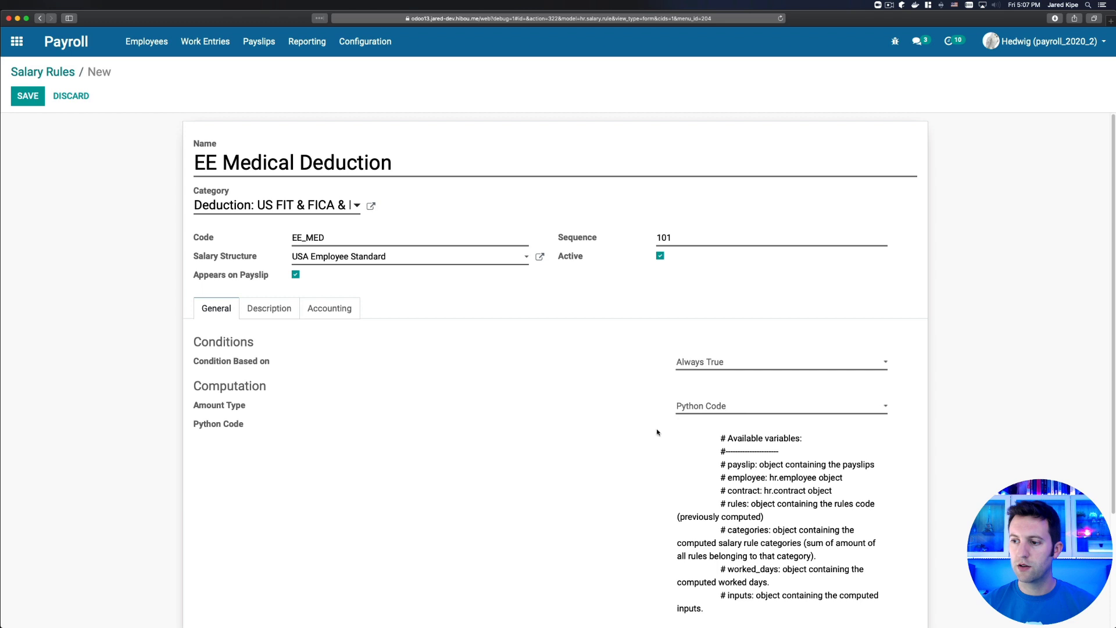
pyautogui.scroll(-3, 761, 459)
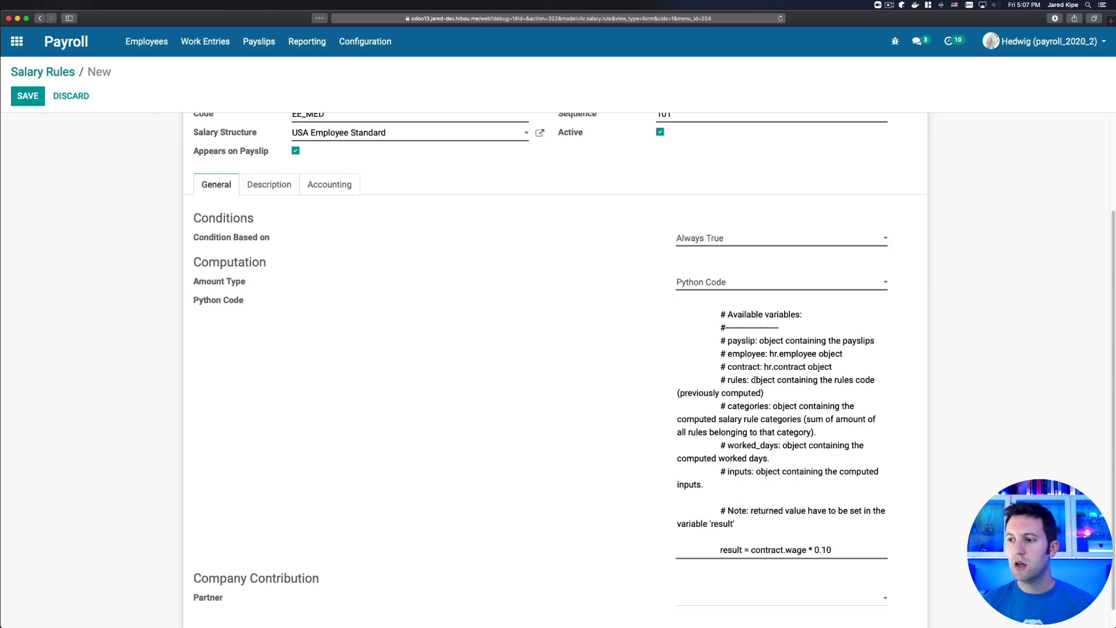
pyautogui.click(766, 510)
pyautogui.press('super+a')
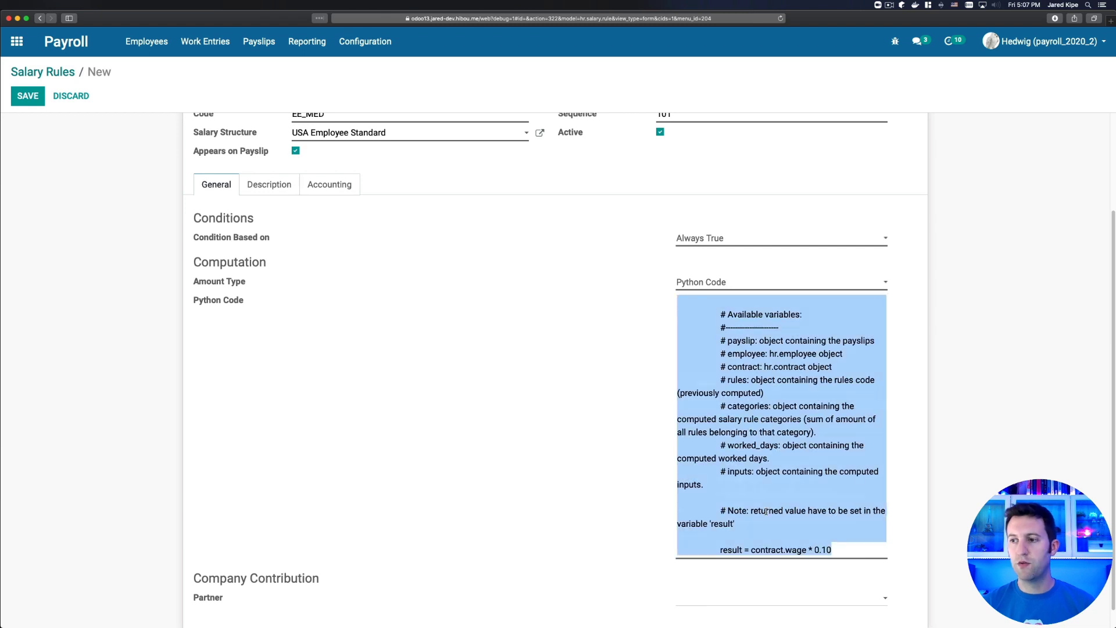
pyautogui.write('result')
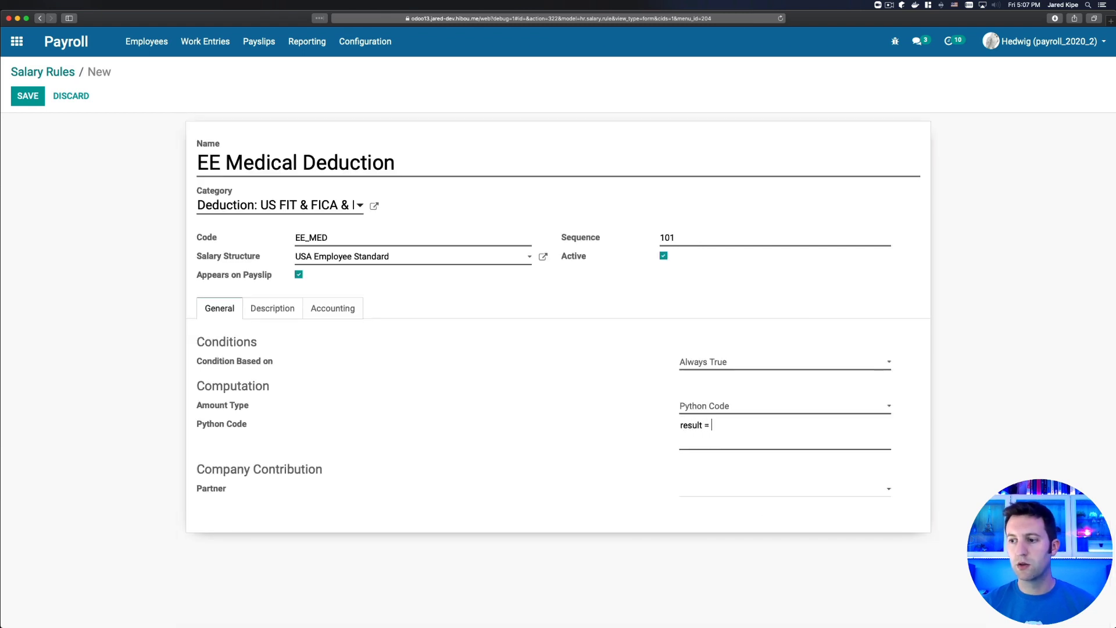
pyautogui.write(' = contract.x')
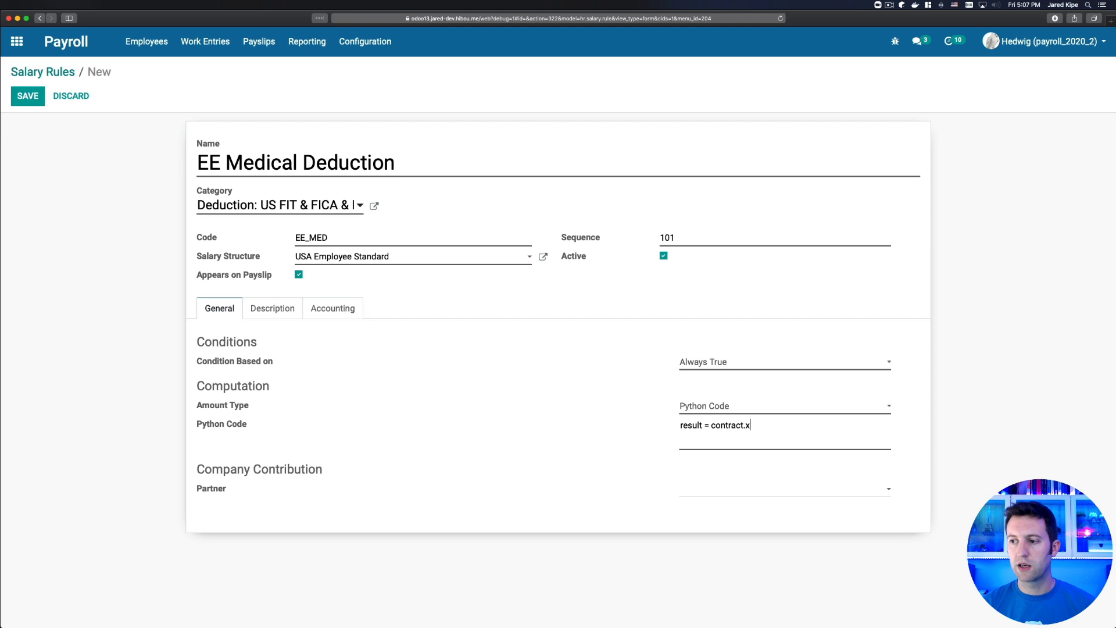
pyautogui.write('_ded_medical ')
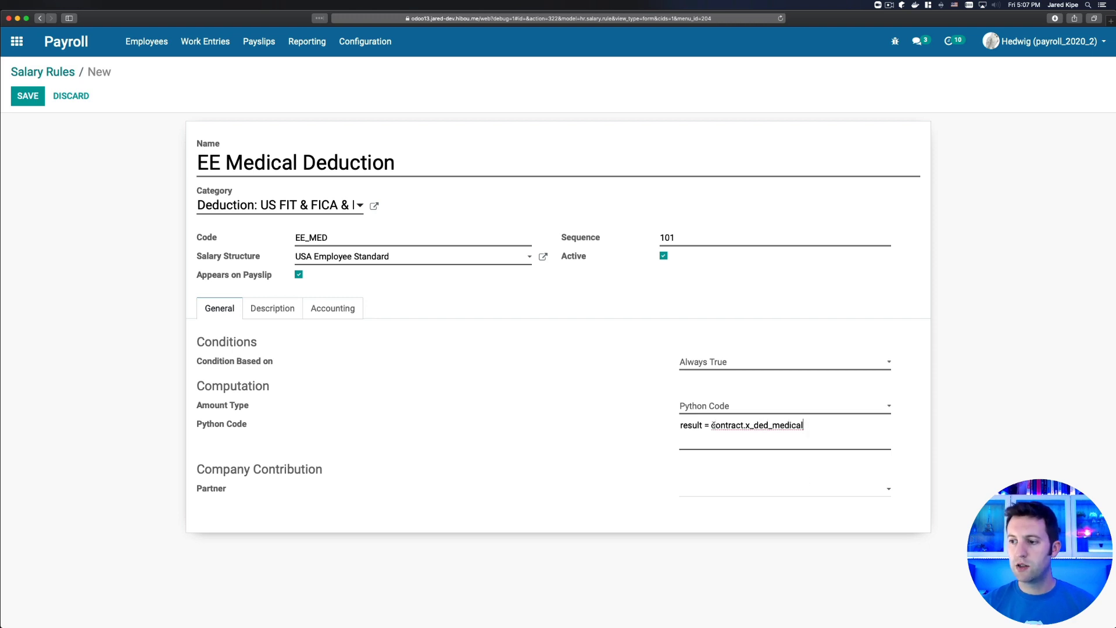
pyautogui.write('-')
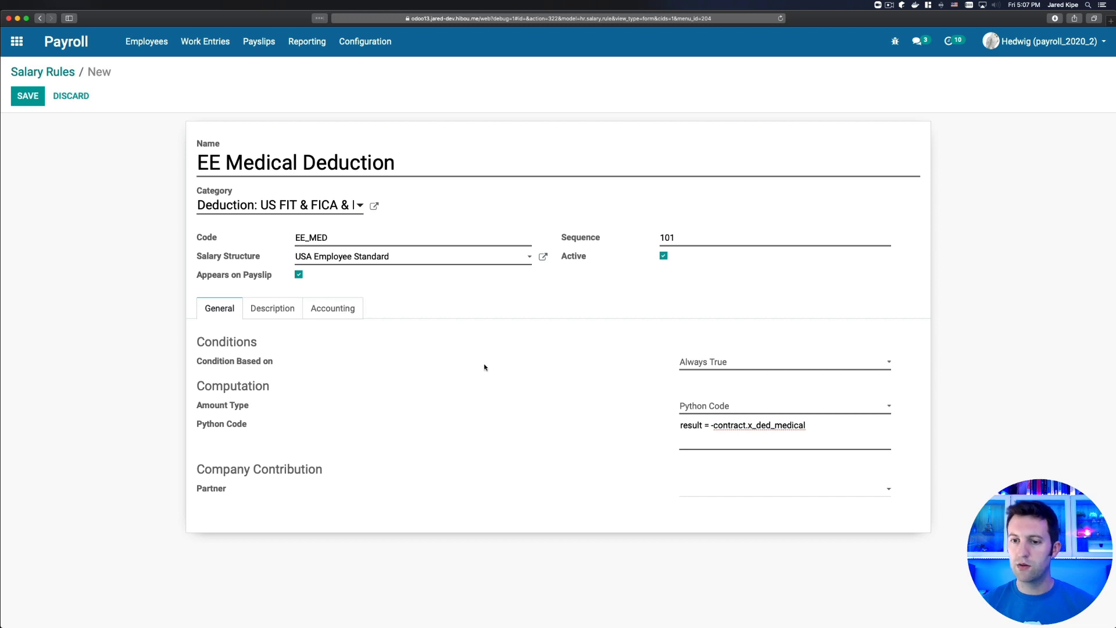
# Step: Create "Medical Provider" as the rule's company contribution partner and save the salary rule
pyautogui.click(726, 490)
pyautogui.write('Medical ')
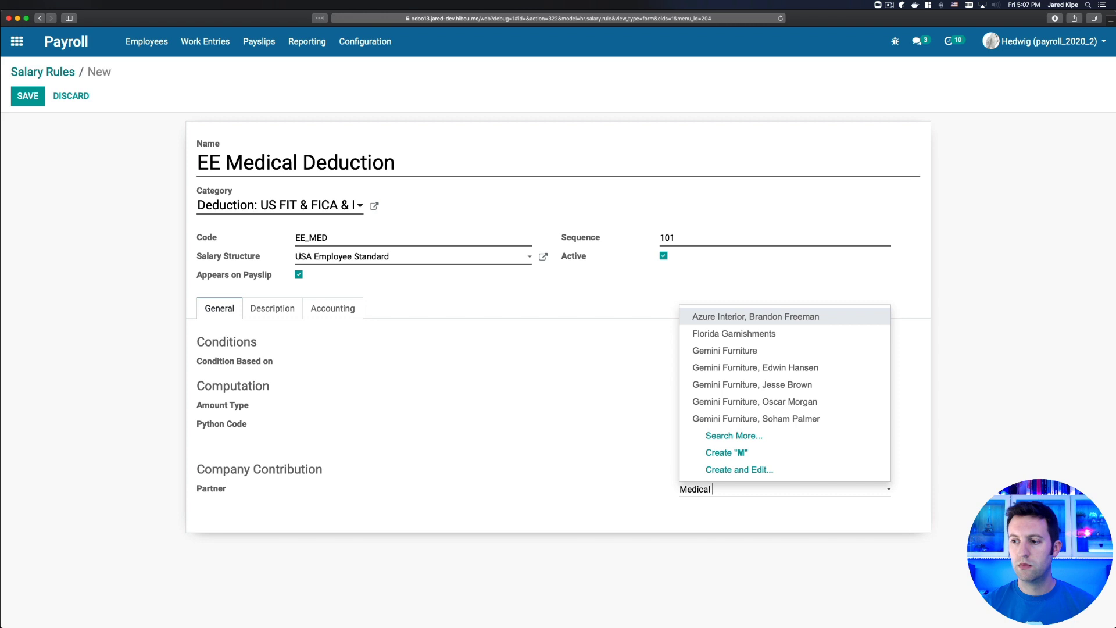
pyautogui.write('Provider')
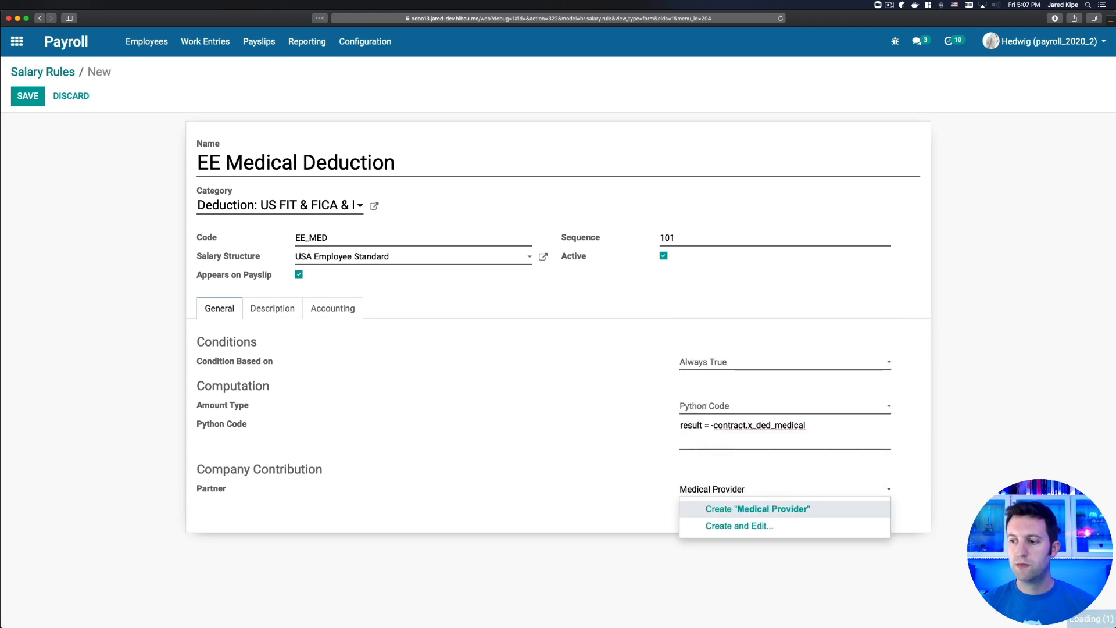
pyautogui.click(726, 510)
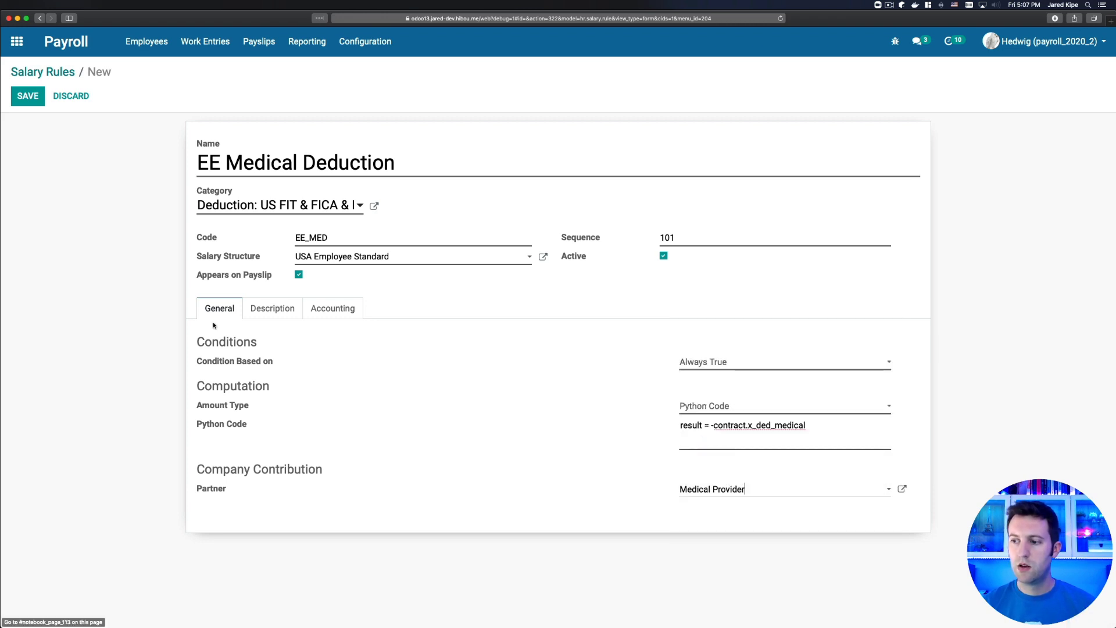
pyautogui.click(31, 103)
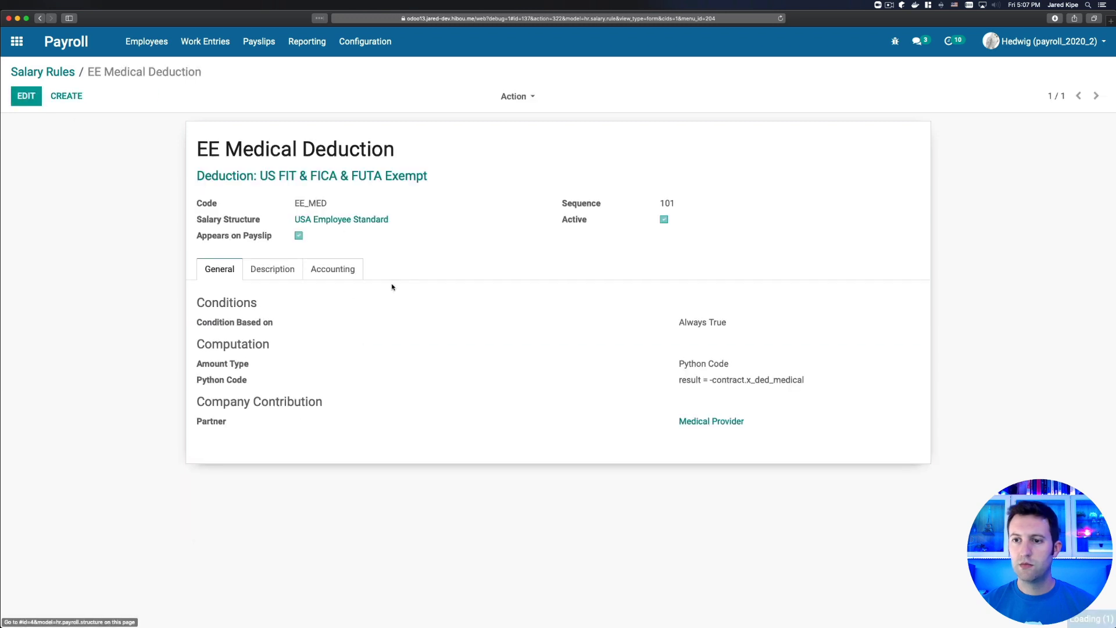
# Step: Apply US Default Accounting to the EE Medical Deduction rule and check its accounting accounts
pyautogui.click(332, 269)
pyautogui.click(512, 96)
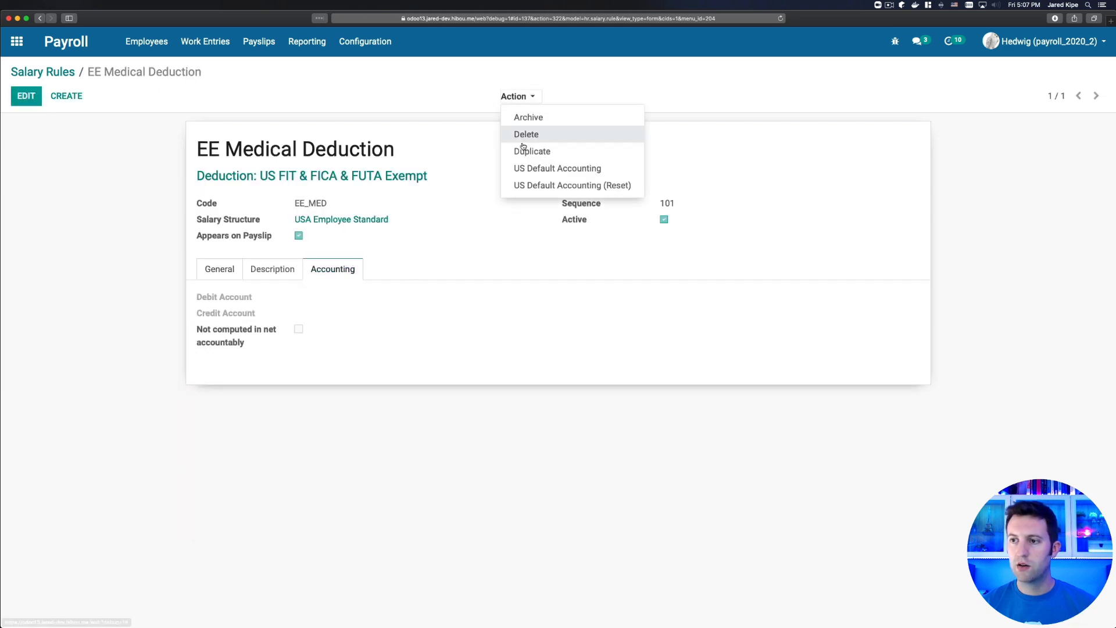
pyautogui.click(526, 167)
pyautogui.click(233, 270)
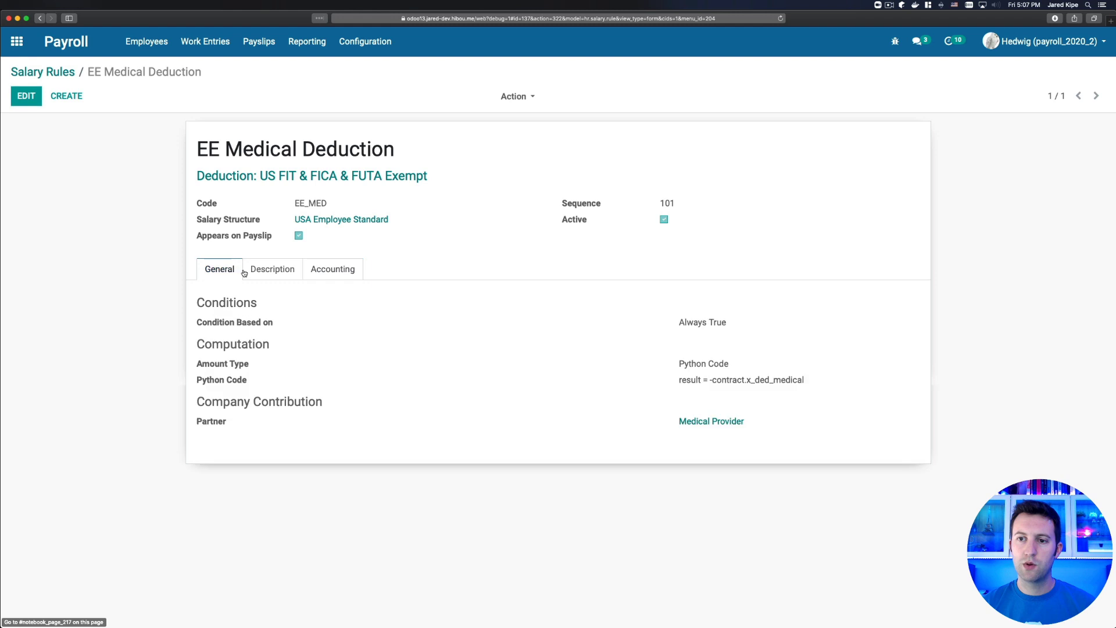
pyautogui.click(332, 270)
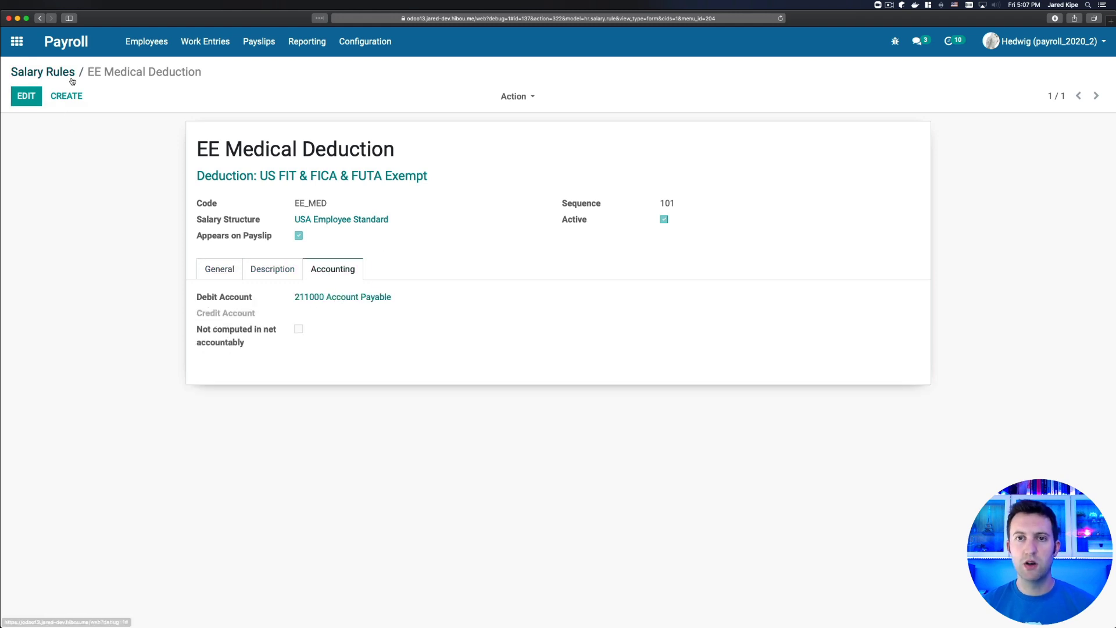
# Step: Recompute the September 2020 payslip with the $5,500 basic wage and view its salary computation lines
pyautogui.click(257, 41)
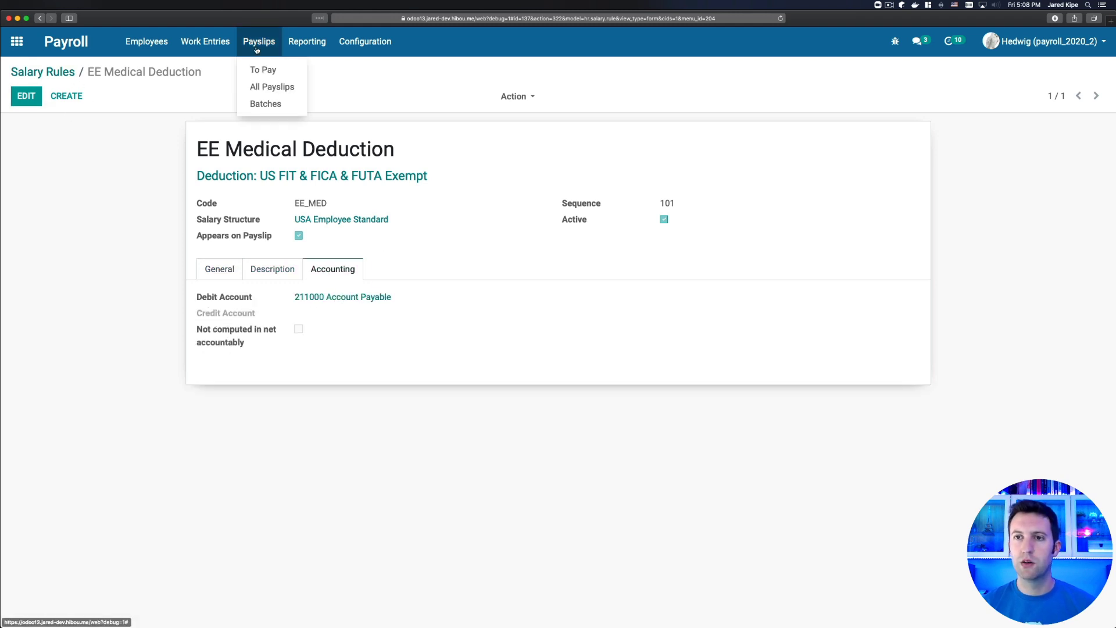
pyautogui.click(269, 87)
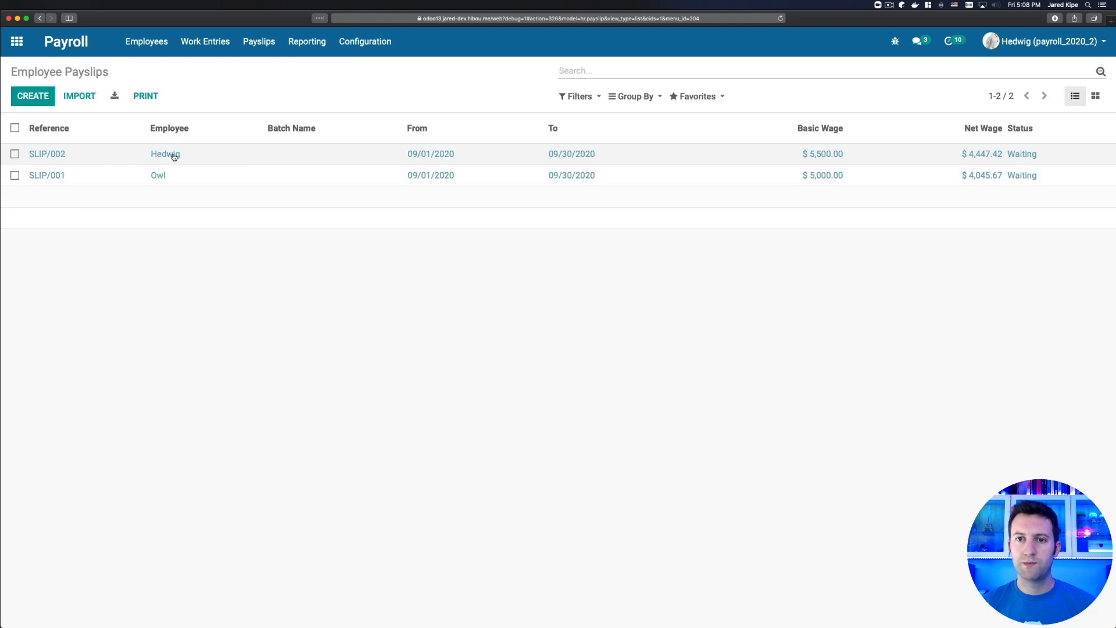
pyautogui.click(175, 156)
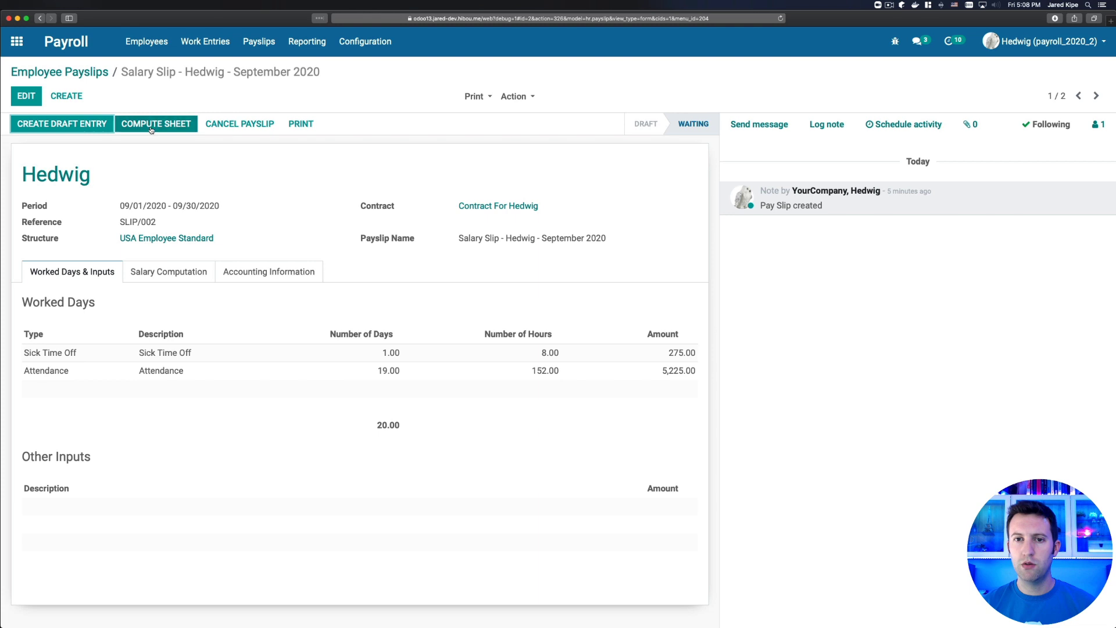
pyautogui.click(147, 124)
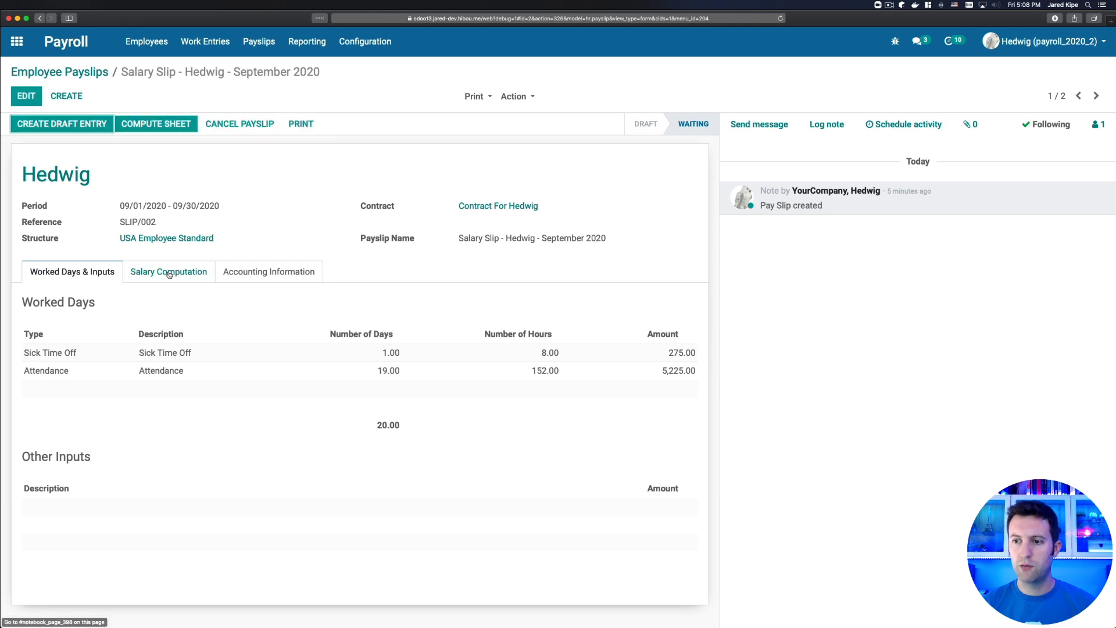
pyautogui.click(167, 272)
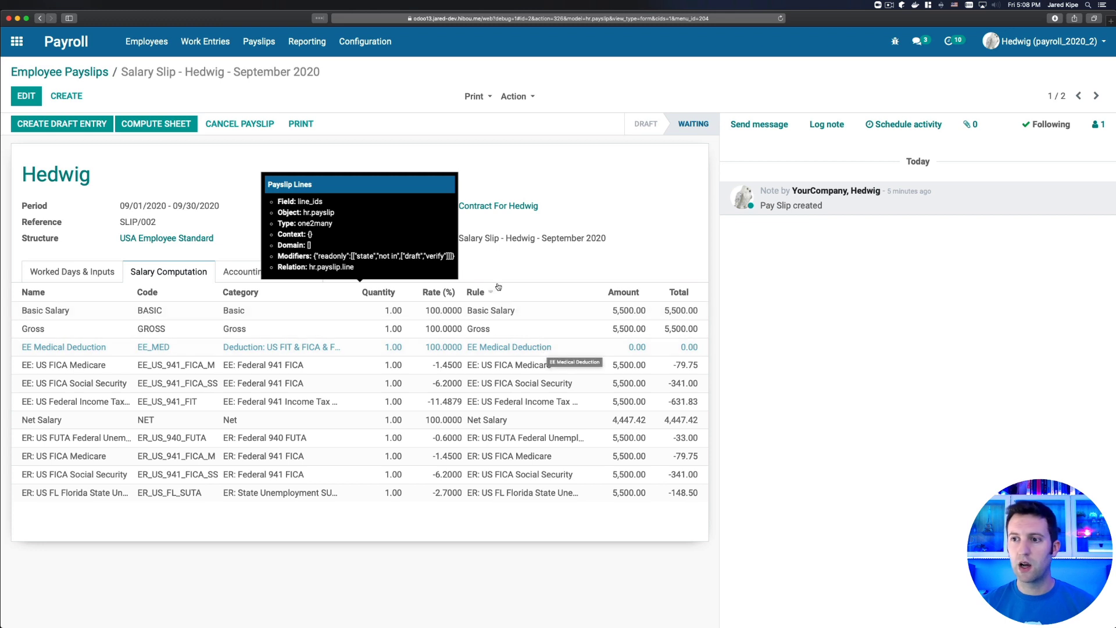
# Step: Recompute the sheet of the next payslip in the list and view its worked days and other inputs
pyautogui.click(1096, 95)
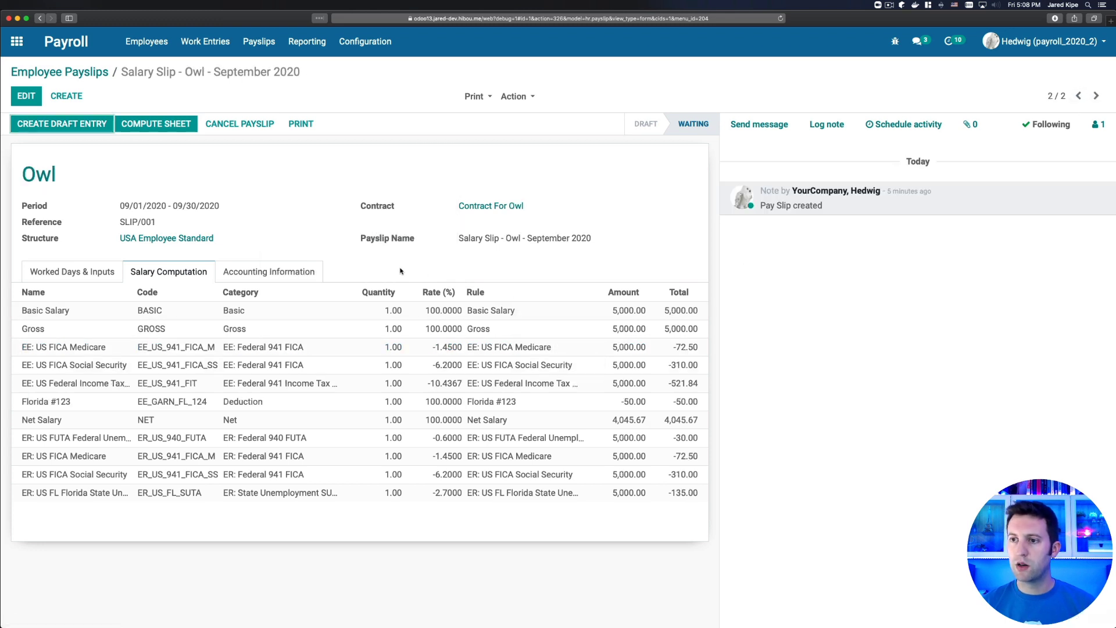
pyautogui.click(156, 124)
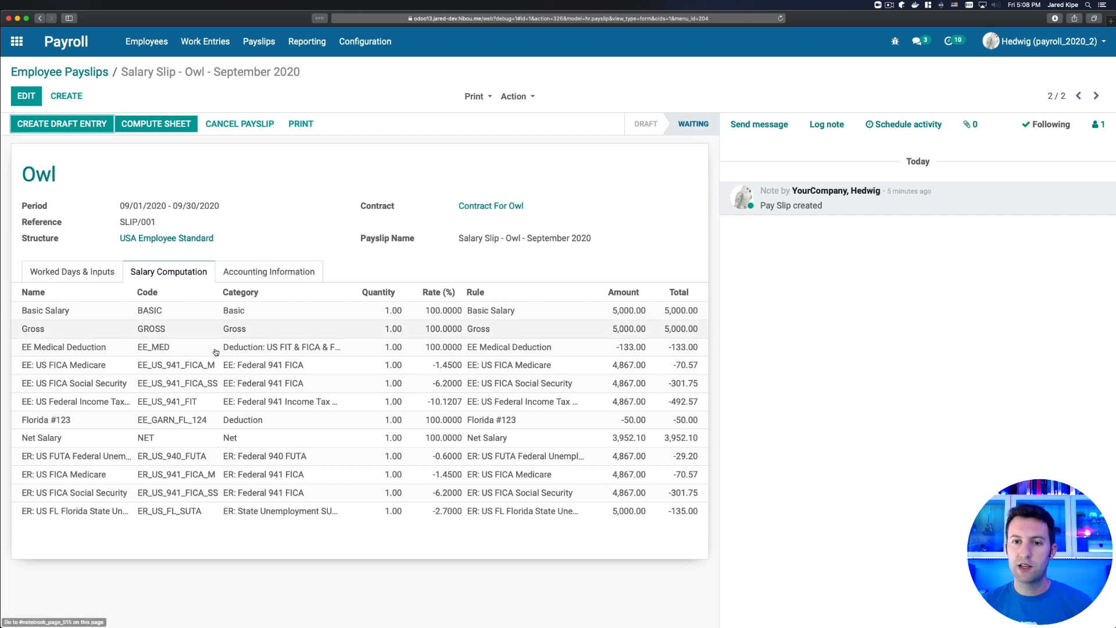
pyautogui.click(93, 271)
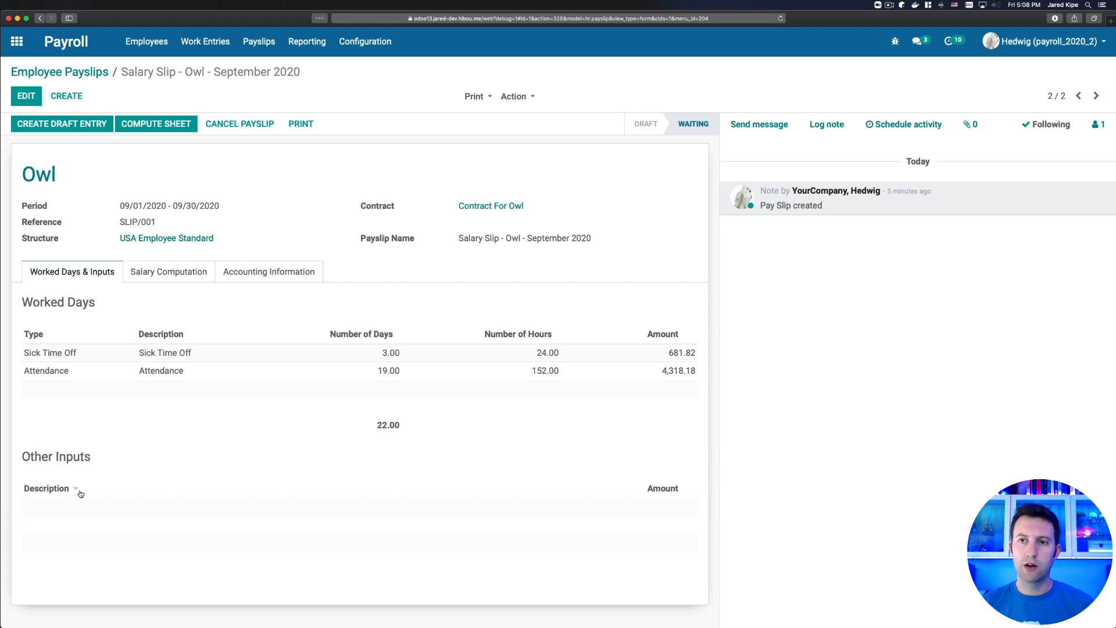
# Step: Create and save a payslip other input type with the description "Bonus" and the code BONUS
pyautogui.click(376, 47)
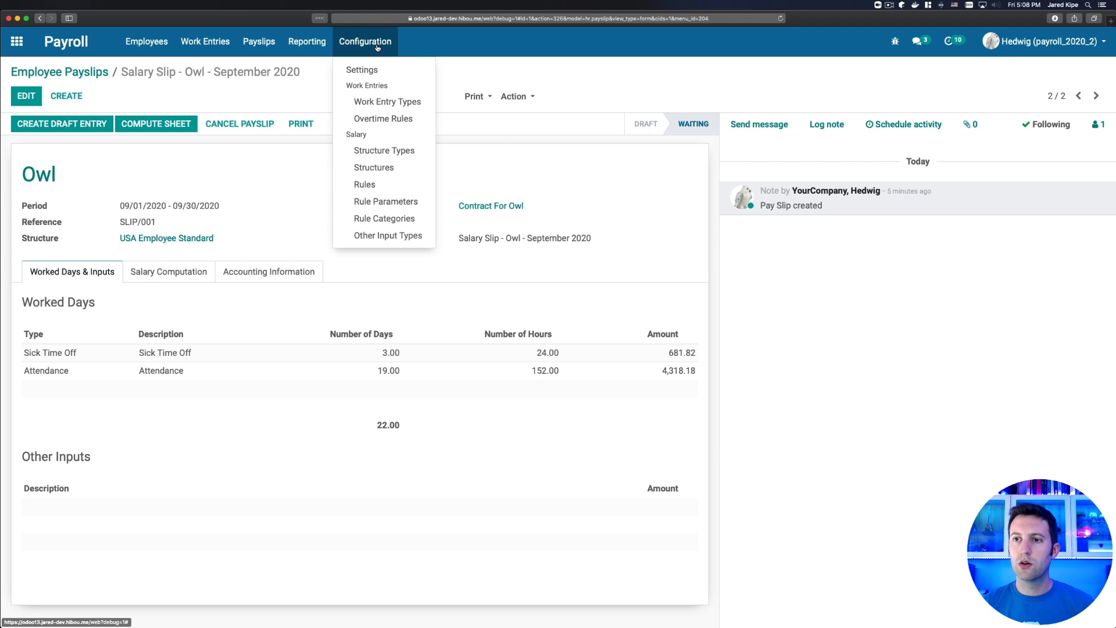
pyautogui.click(396, 235)
pyautogui.click(33, 96)
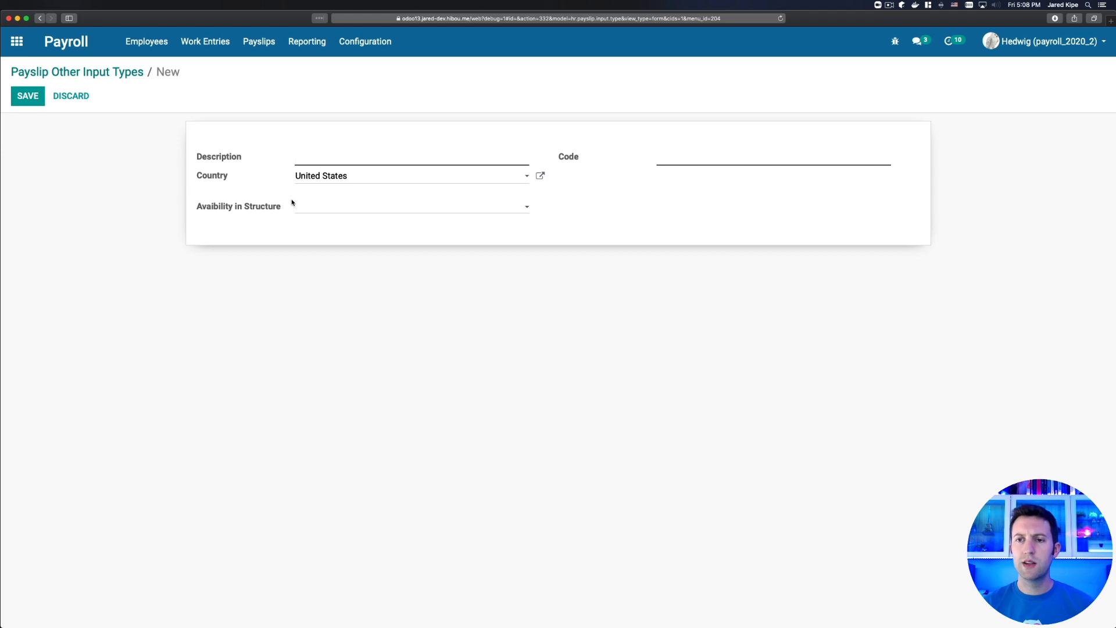
pyautogui.write('Bonus')
pyautogui.press('Tab')
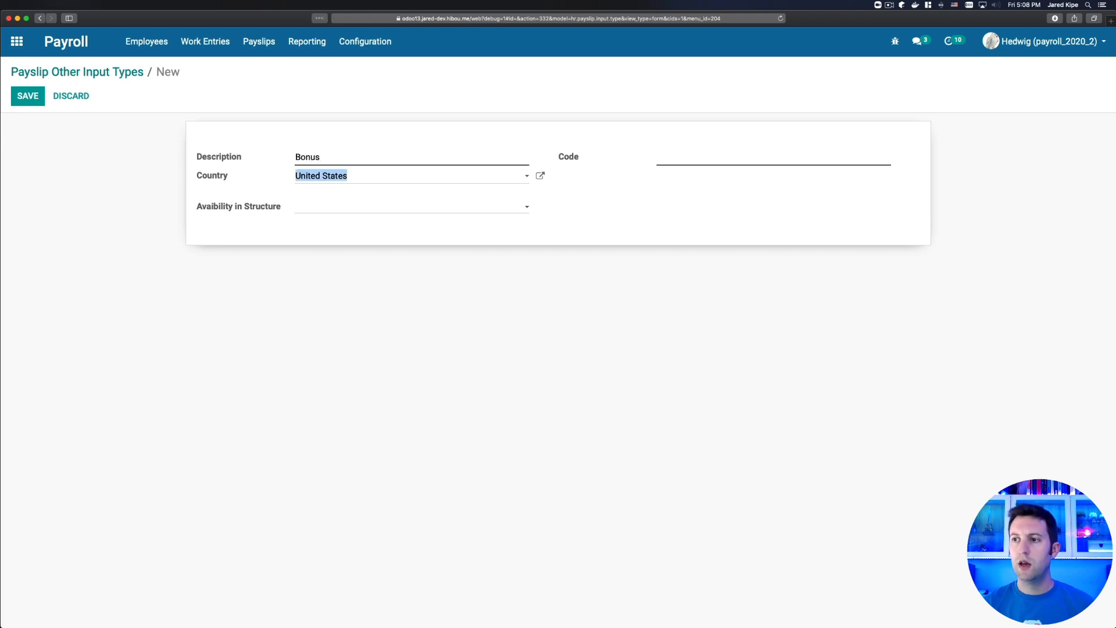
pyautogui.click(678, 157)
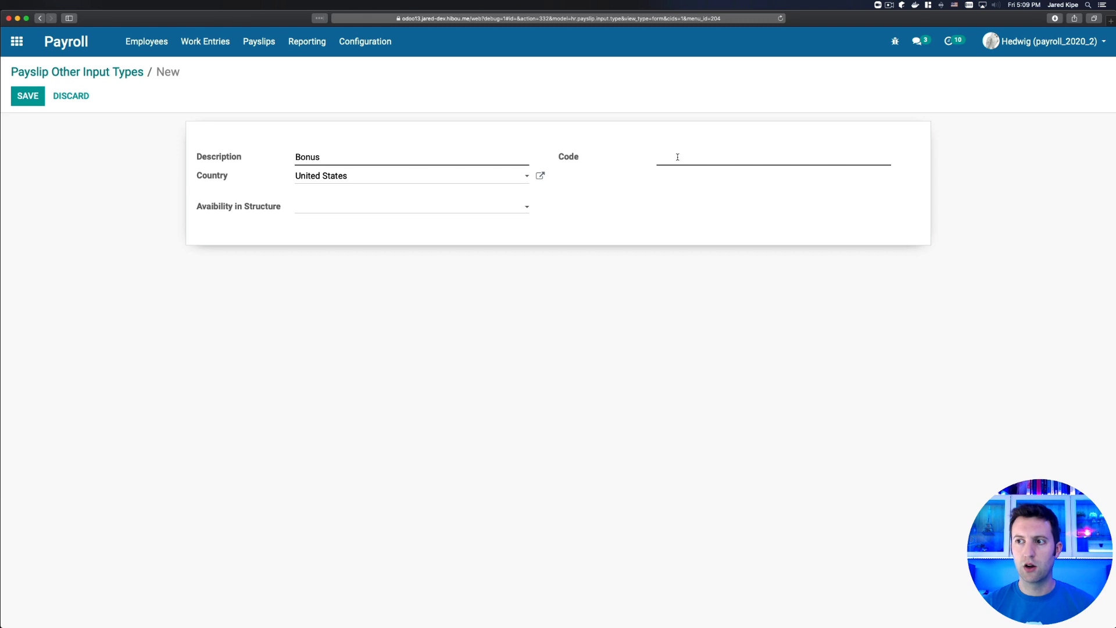
pyautogui.write('BONUS')
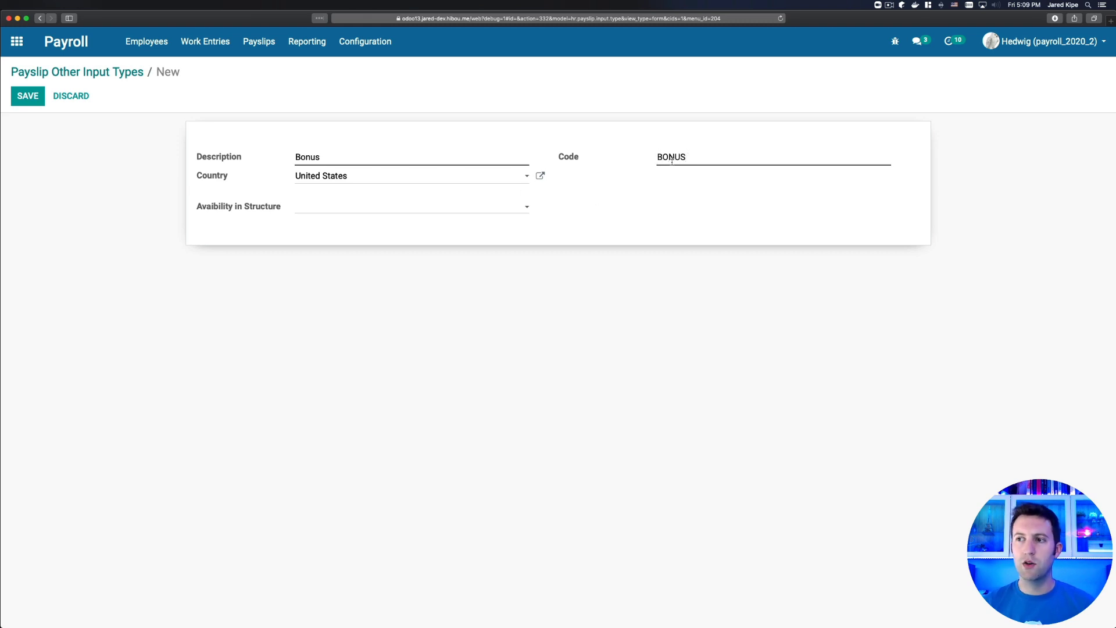
pyautogui.click(15, 97)
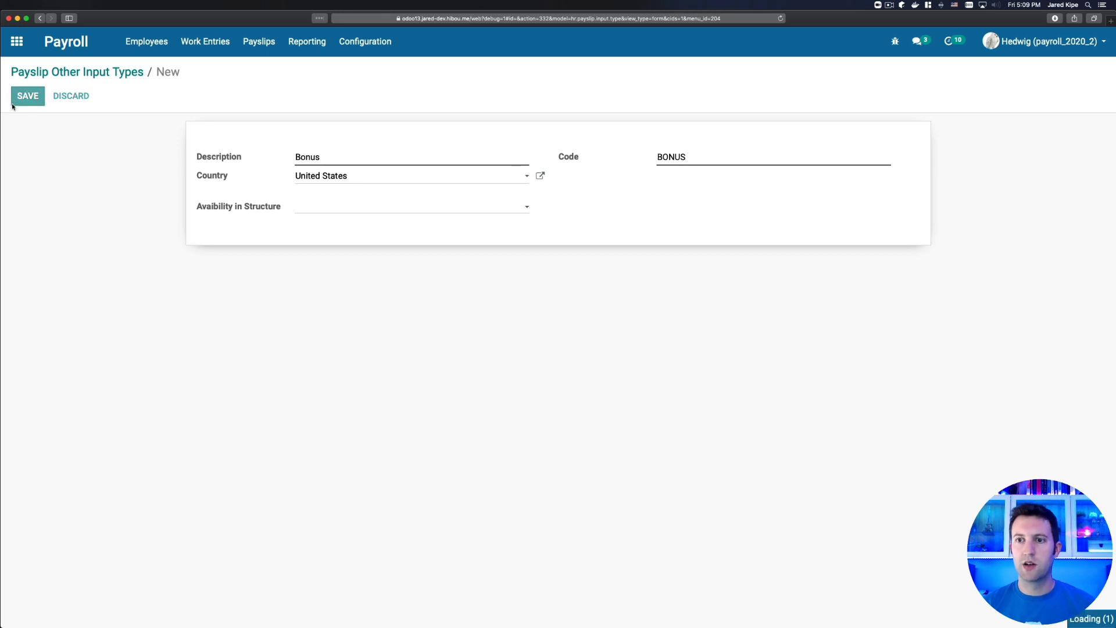
# Step: Create a salary rule named "Bonus" with the category Basic and the code BASIC_BONUS
pyautogui.click(373, 44)
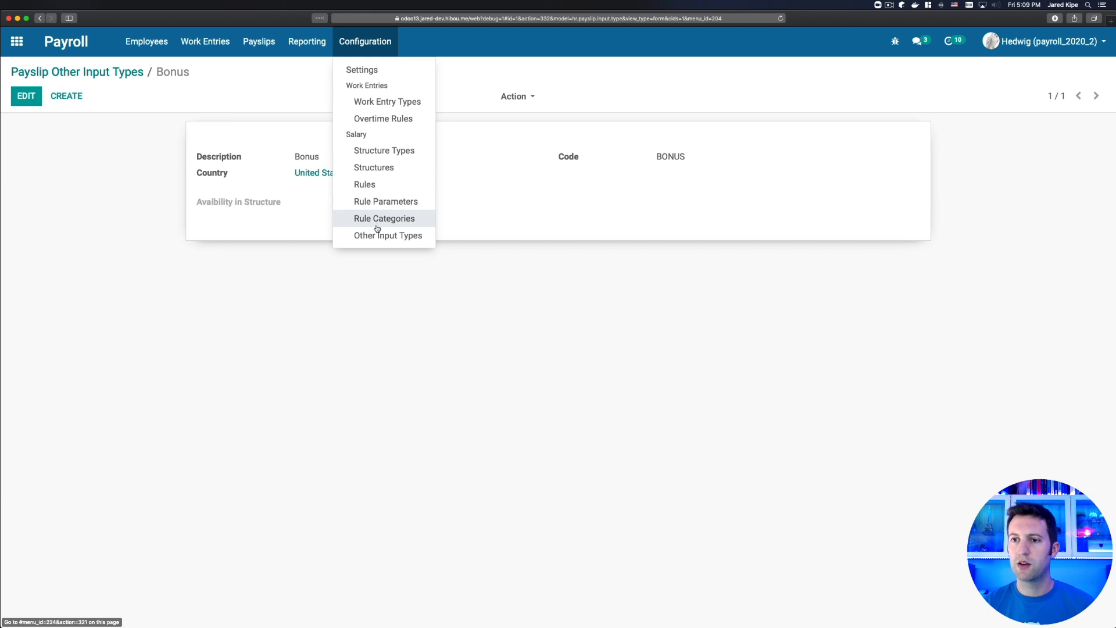
pyautogui.click(372, 185)
pyautogui.click(19, 96)
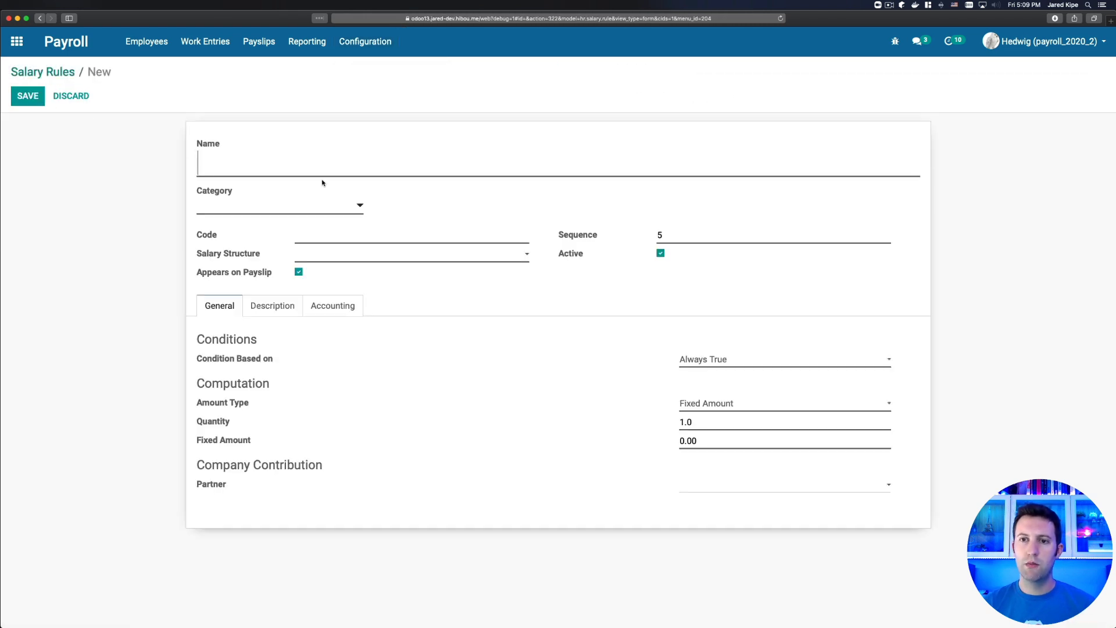
pyautogui.write('Bonus')
pyautogui.click(258, 206)
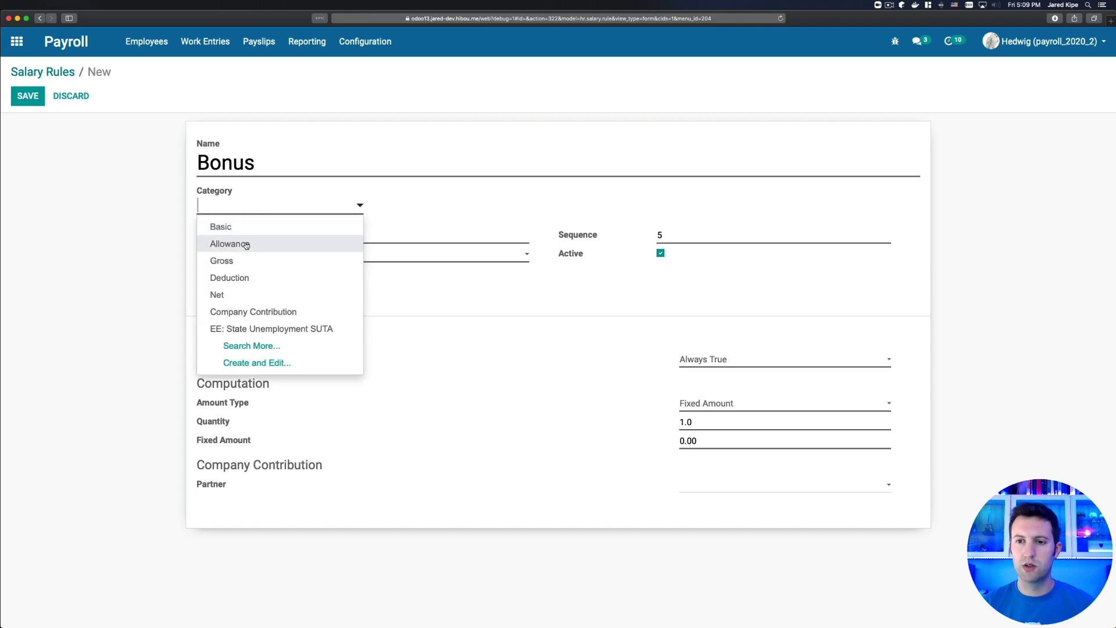
pyautogui.click(307, 233)
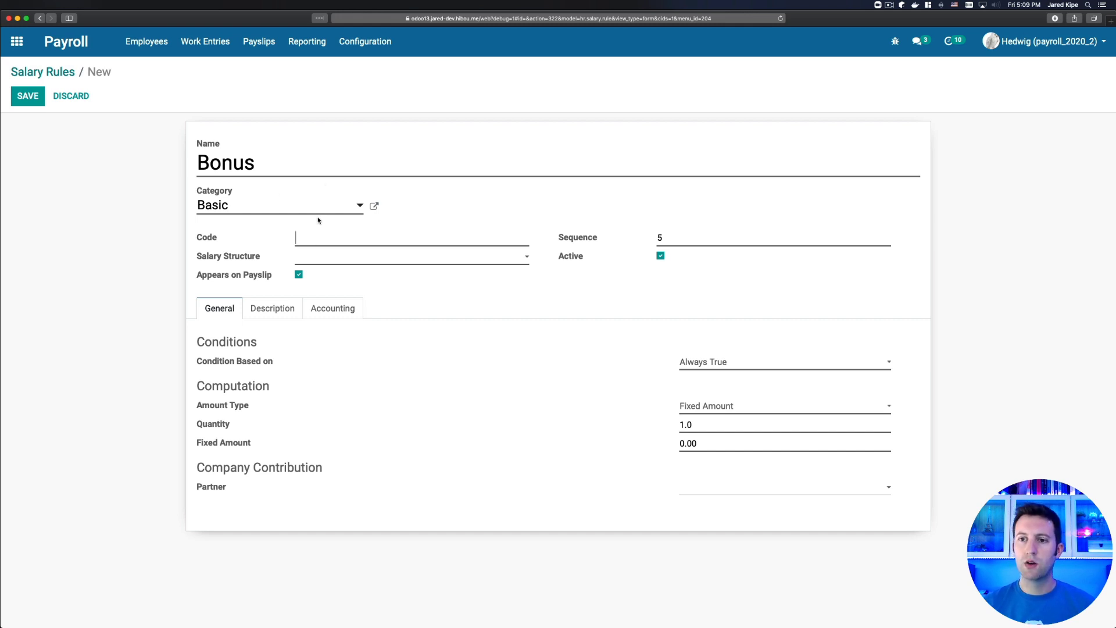
pyautogui.write('BASIC_')
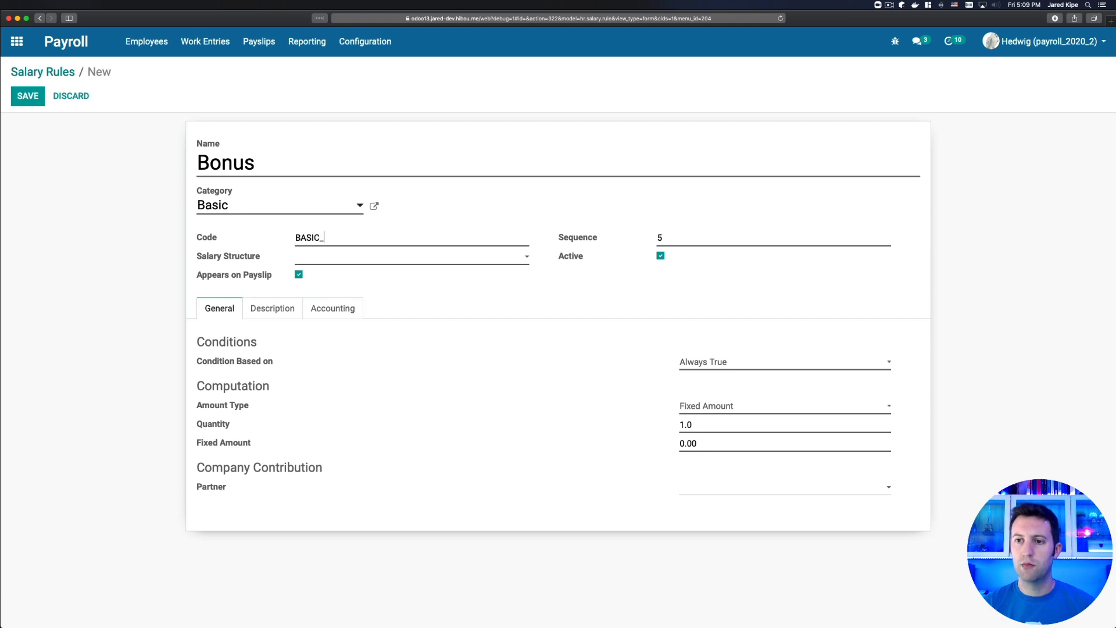
pyautogui.write('BONUS')
# Step: Assign the Bonus rule to the USA Employee Standard salary structure
pyautogui.moveTo(688, 236); pyautogui.dragTo(630, 222)
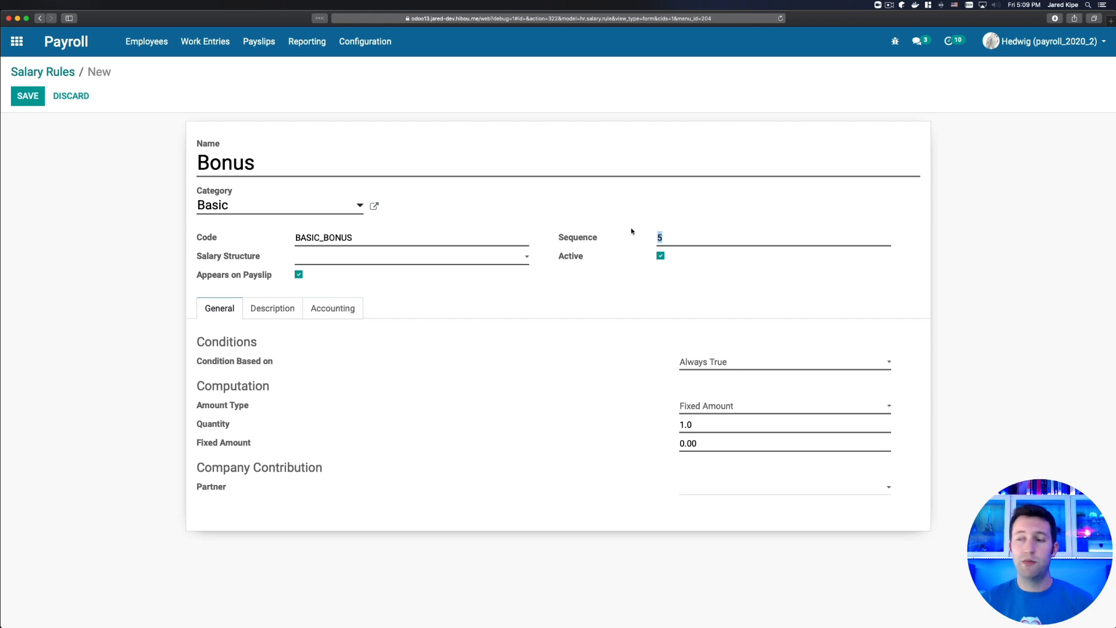
pyautogui.click(314, 258)
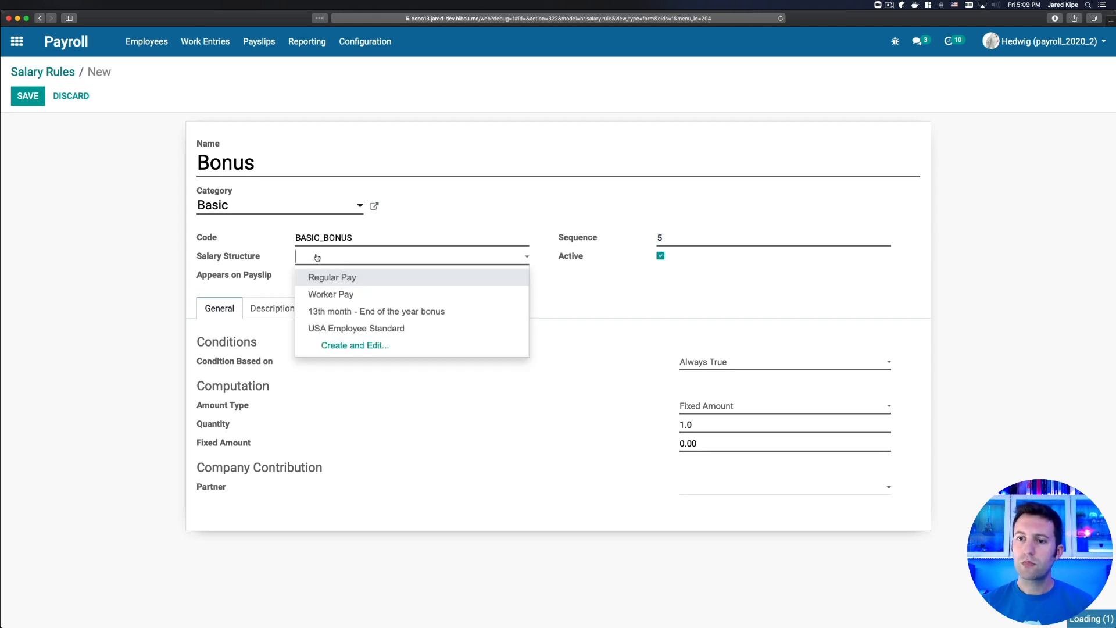
pyautogui.click(328, 327)
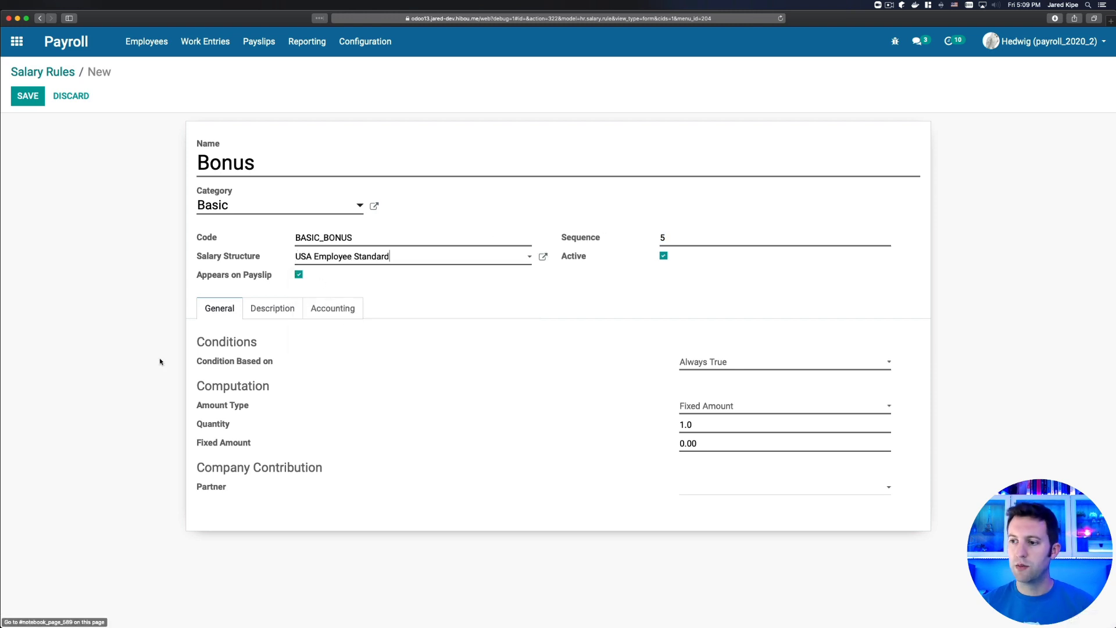
# Step: Base the Bonus rule's condition on a Python expression and find the inputs variable in the sample code
pyautogui.click(733, 360)
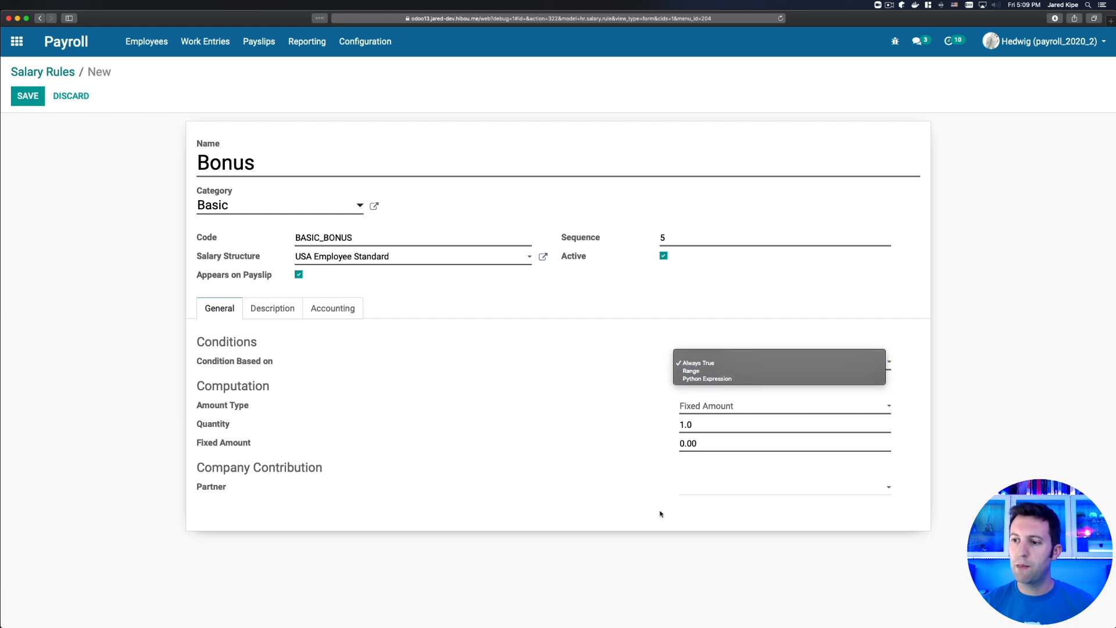
pyautogui.click(699, 378)
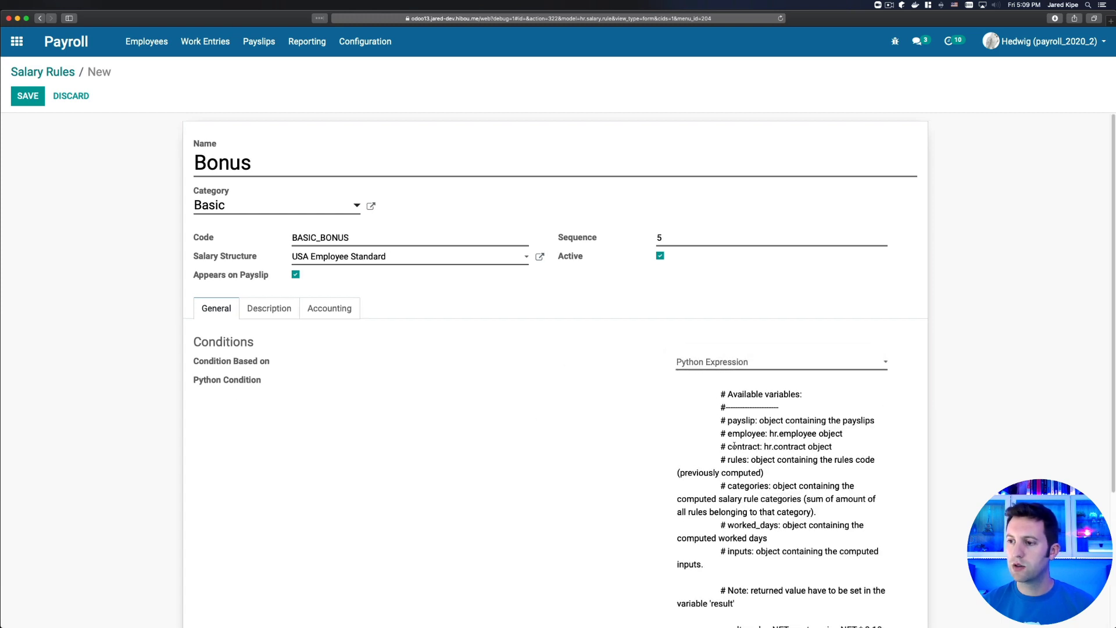
pyautogui.scroll(-1, 721, 439)
pyautogui.scroll(-2, 720, 489)
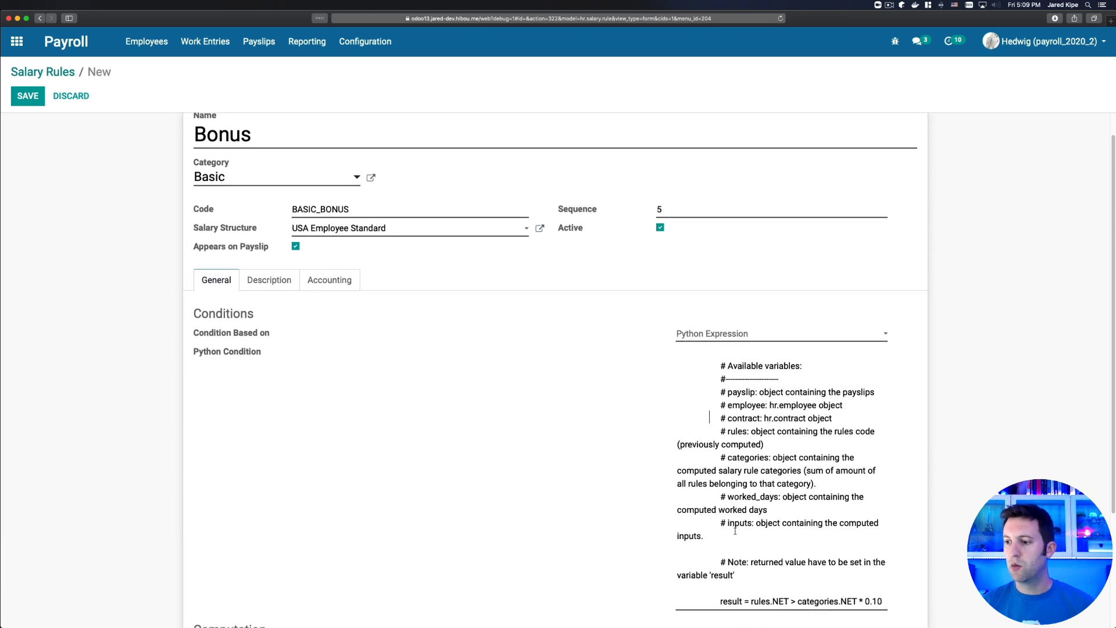
pyautogui.doubleClick(745, 523)
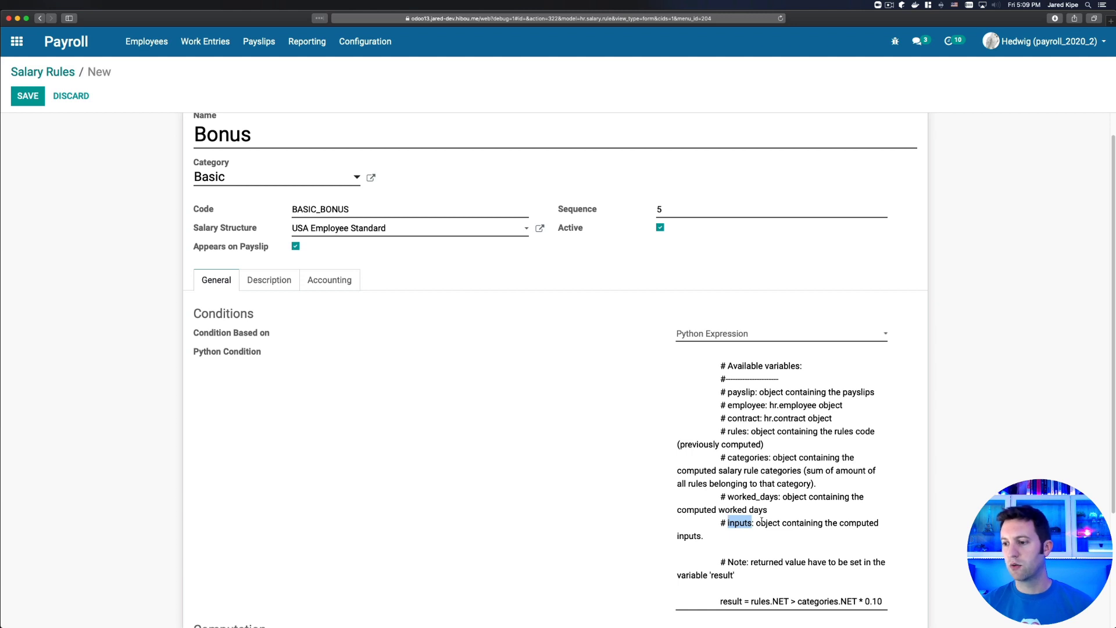
# Step: Replace the sample condition code with "result = inputs.BONUS and inputs.BONUS.amount > 0.0"
pyautogui.press('super+a')
pyautogui.write('result')
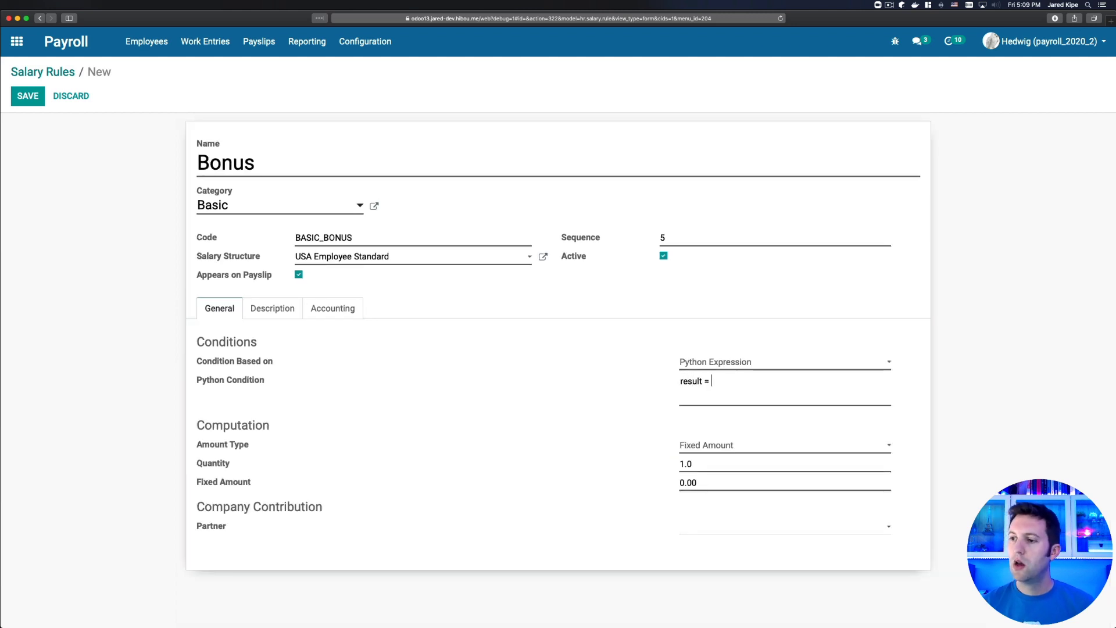
pyautogui.write(' = inputs.')
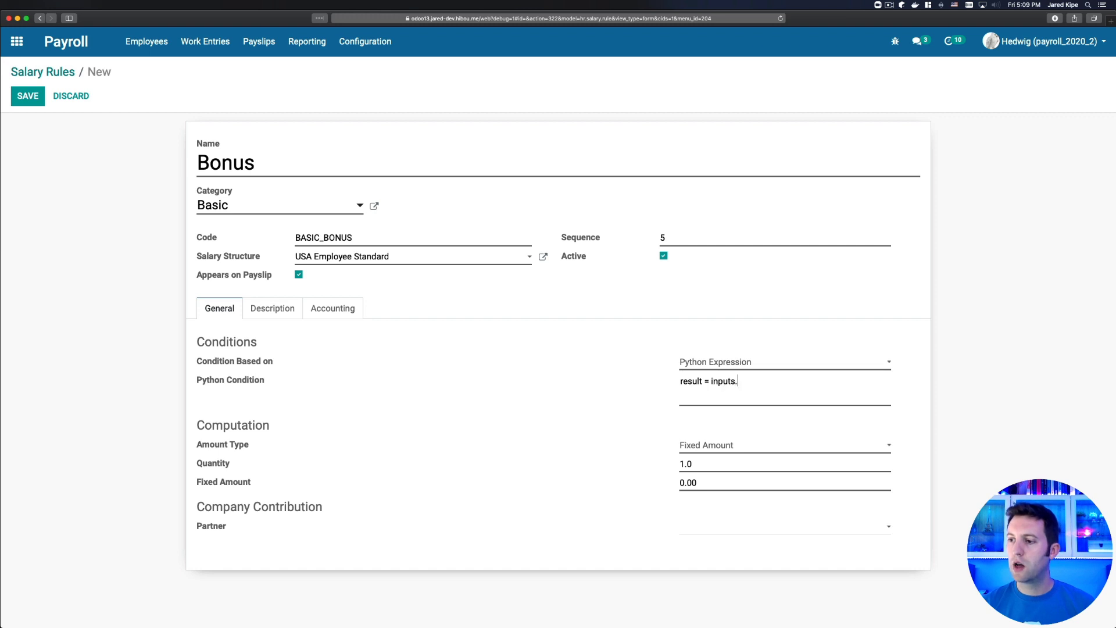
pyautogui.write('BONUS.a')
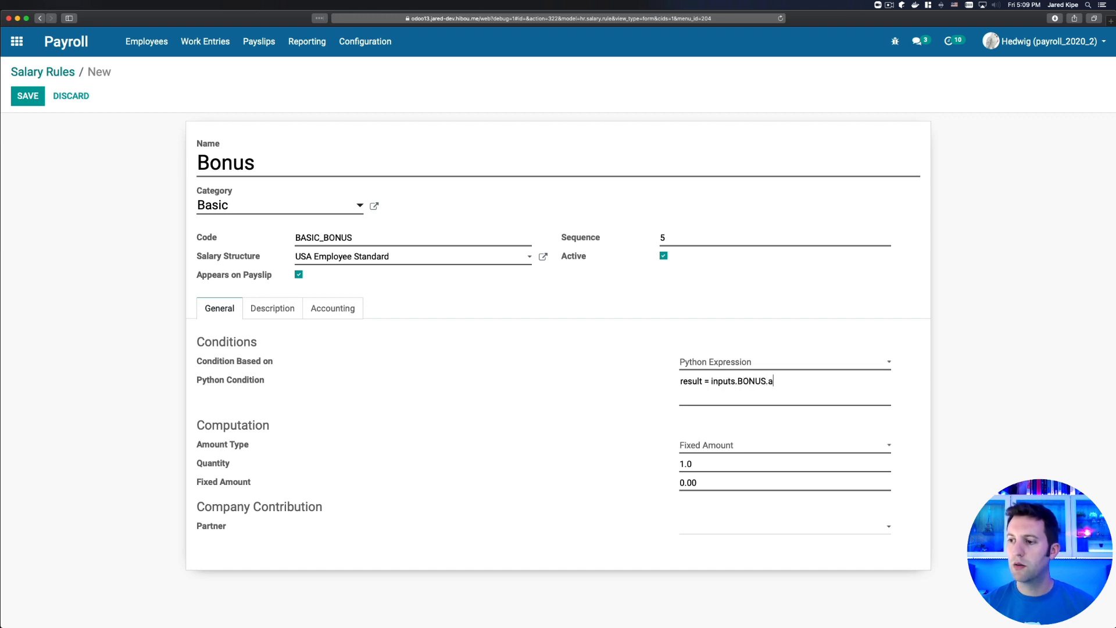
pyautogui.write('mount >')
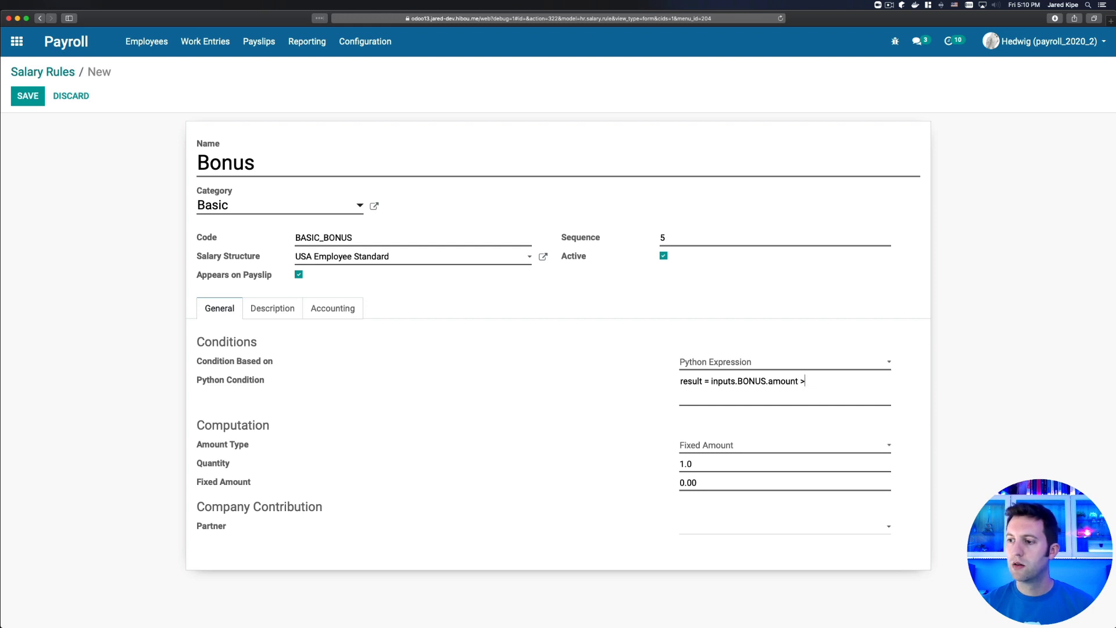
pyautogui.press('BackSpace')
pyautogui.press('BackSpace')
pyautogui.press('BackSpace')
pyautogui.press('BackSpace')
pyautogui.press('BackSpace')
pyautogui.press('BackSpace')
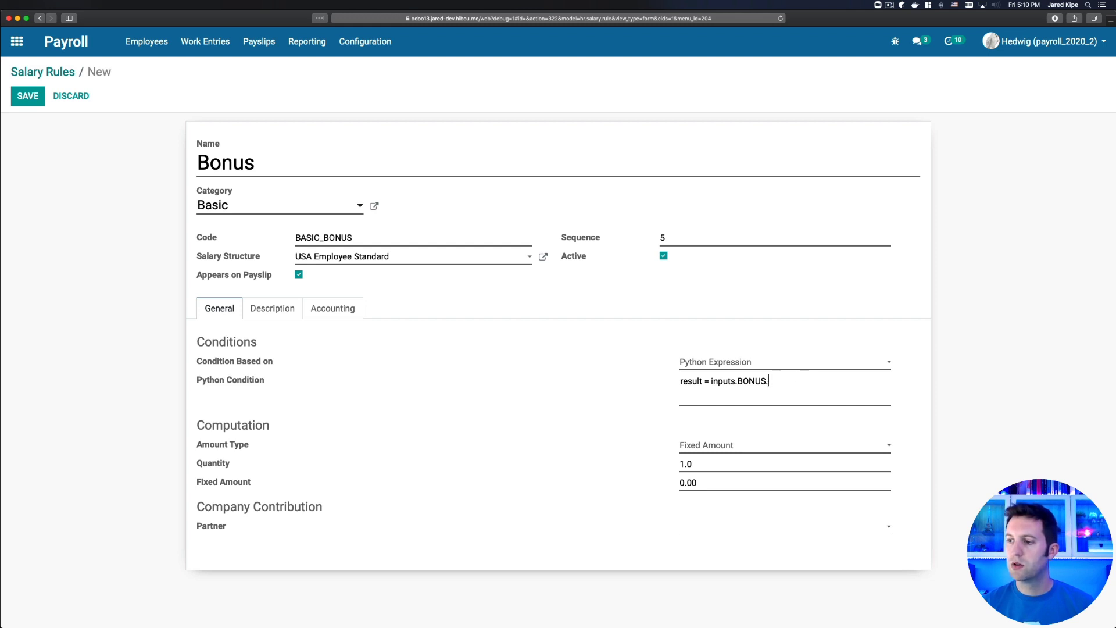
pyautogui.write('S and inputs.BONUS.amount')
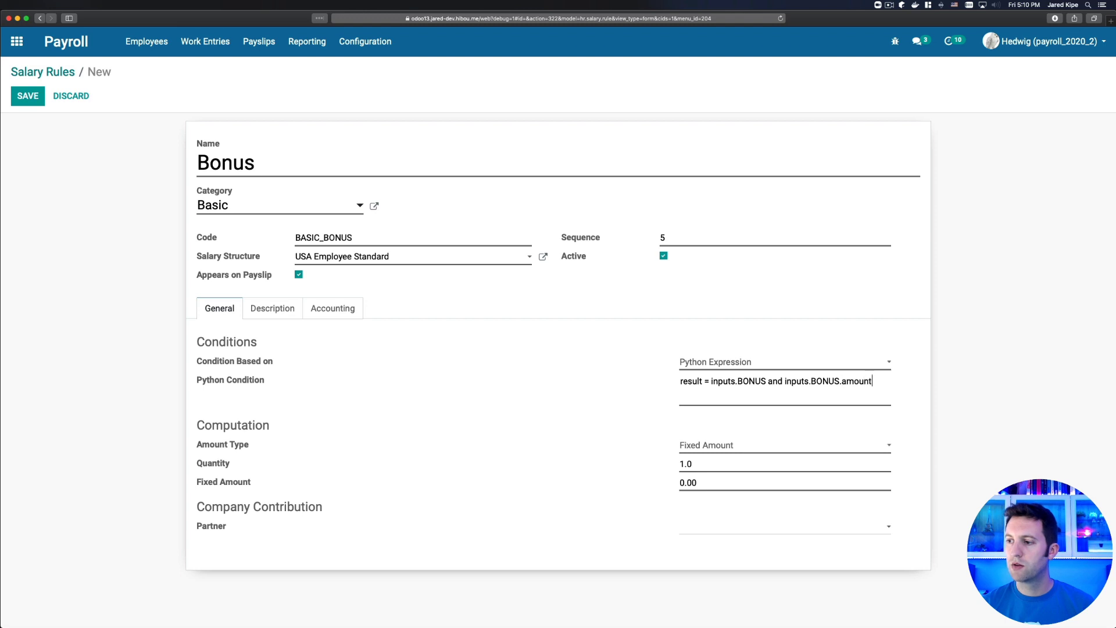
pyautogui.write(' > 0.0')
# Step: Compute the rule's amount with the Python code "result = inputs.BONUS.amount" and save the rule
pyautogui.click(714, 449)
pyautogui.click(710, 454)
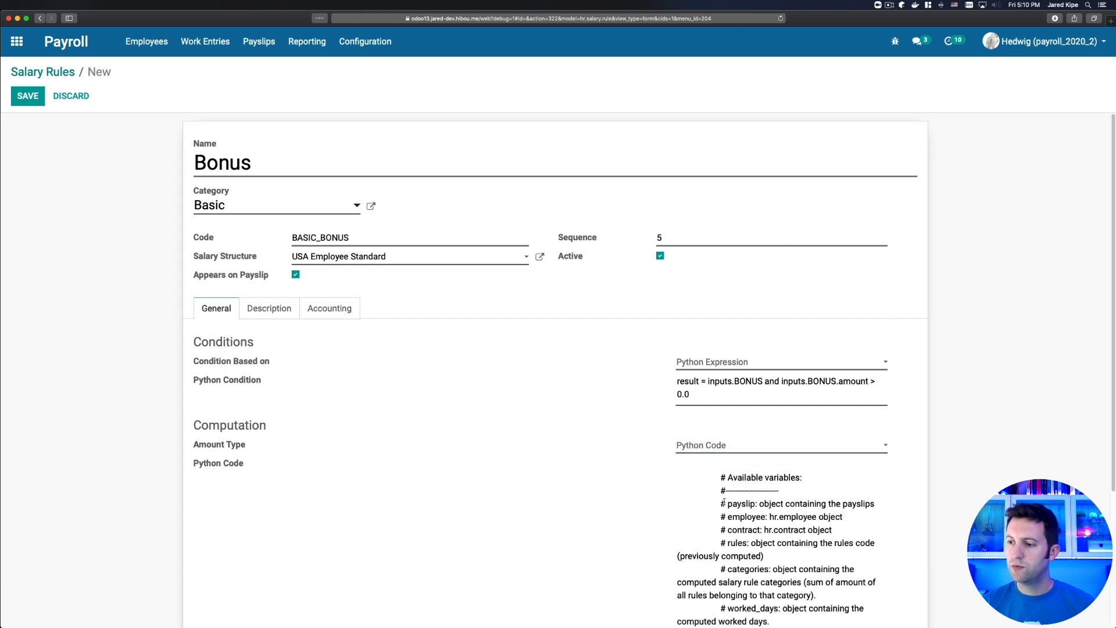
pyautogui.scroll(-3, 724, 501)
pyautogui.click(772, 456)
pyautogui.press('super+a')
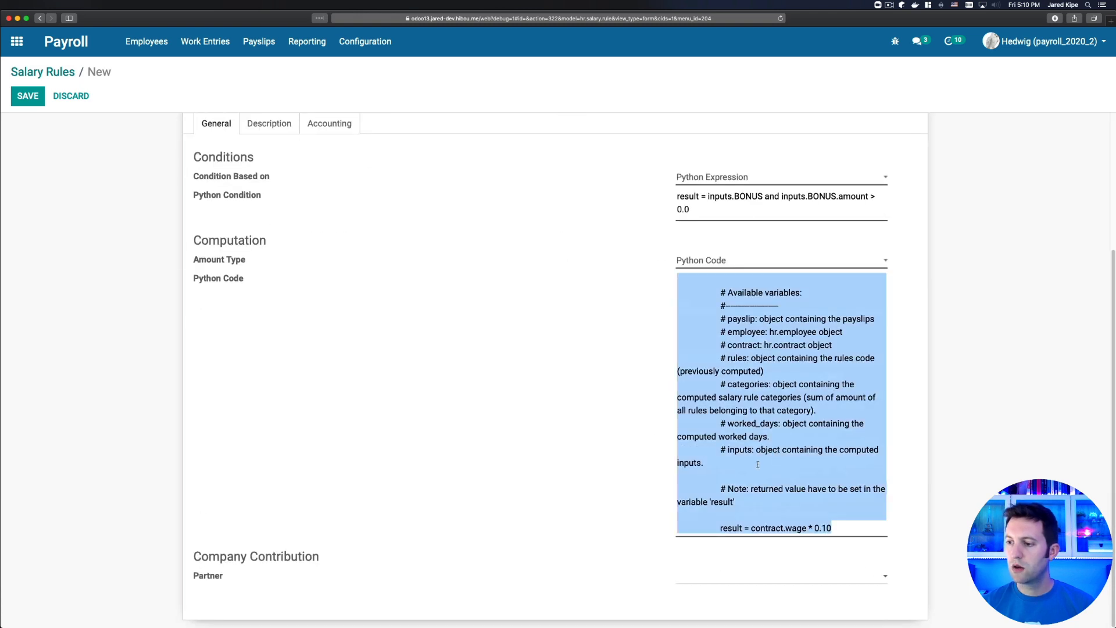
pyautogui.press('BackSpace')
pyautogui.write('result = ')
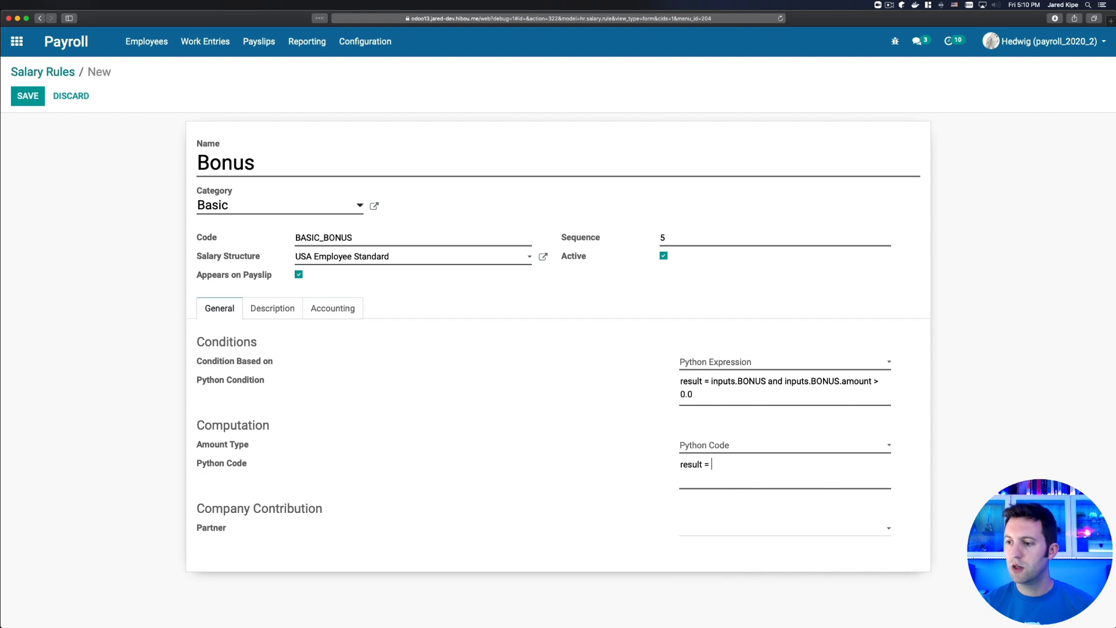
pyautogui.write('inputs.BONUS.amount')
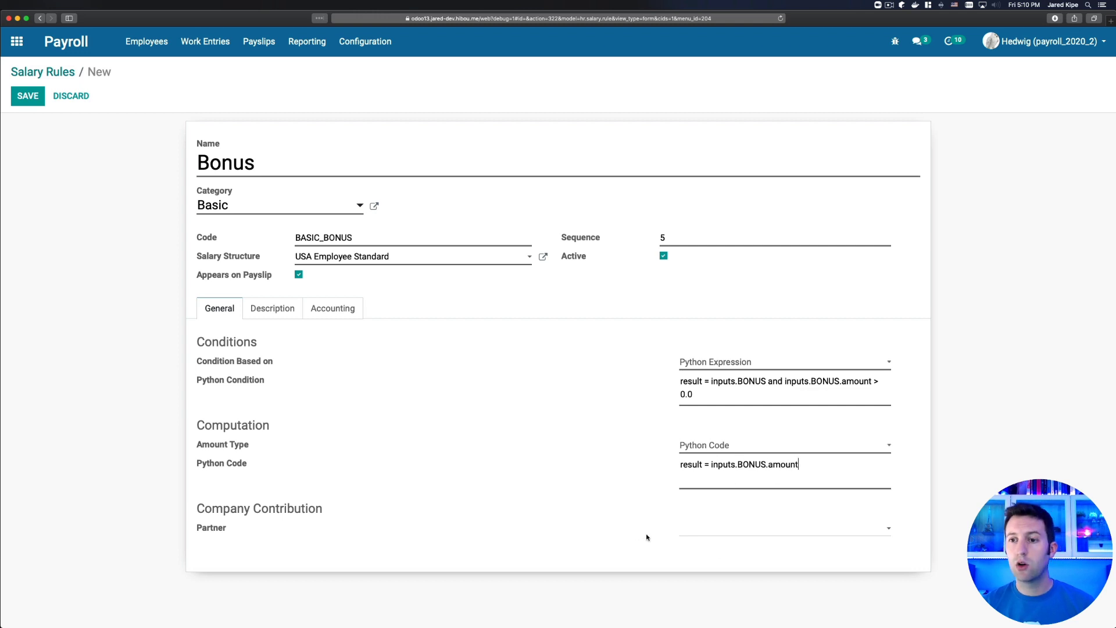
pyautogui.click(28, 96)
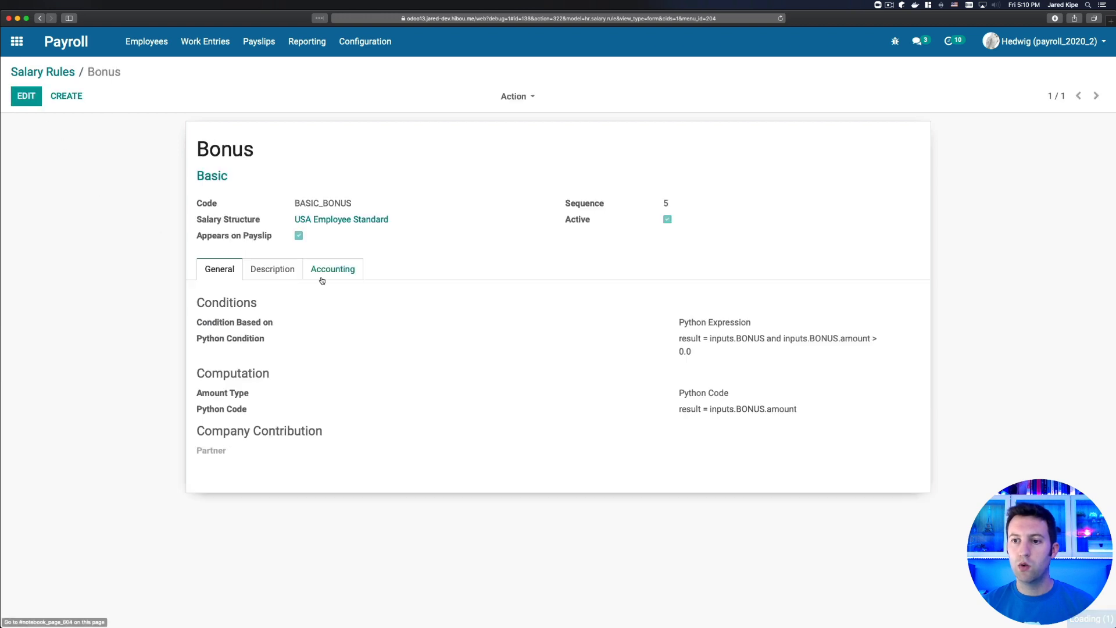
# Step: Review the saved Bonus rule's accounting settings, and return to its general settings
pyautogui.click(328, 269)
pyautogui.click(519, 97)
pyautogui.click(528, 167)
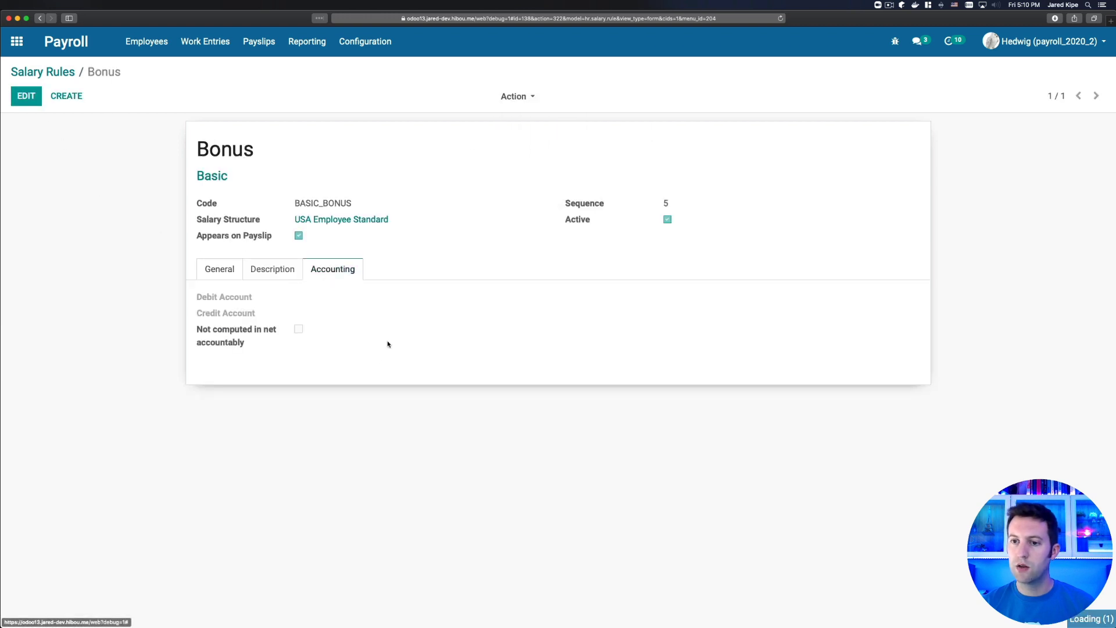
pyautogui.click(220, 277)
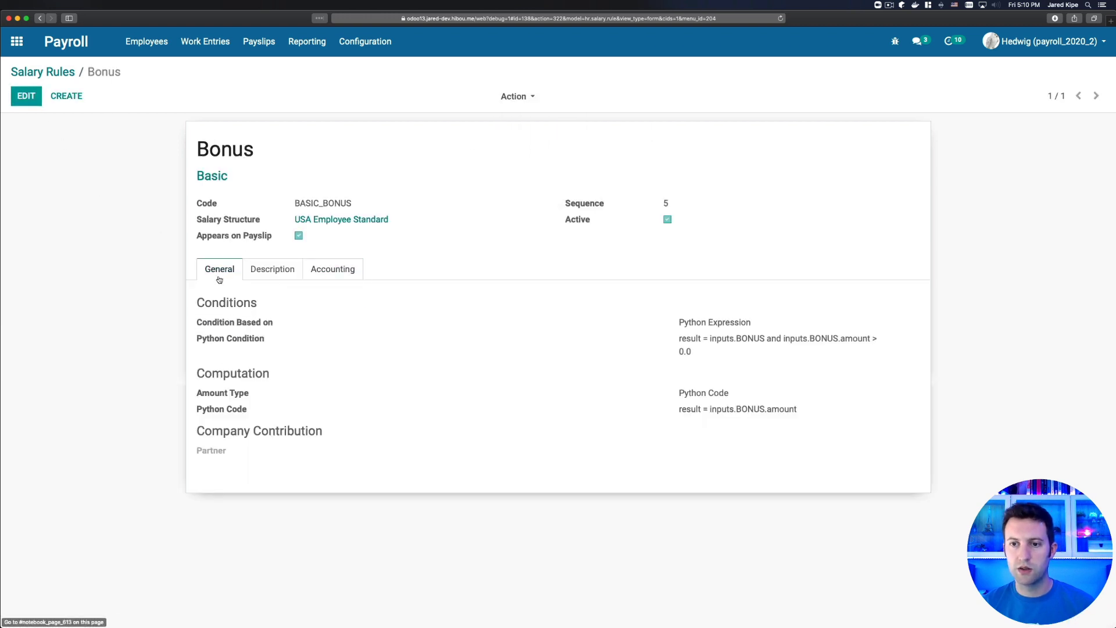
# Step: Open the first payslip in the list of all payslips
pyautogui.click(258, 41)
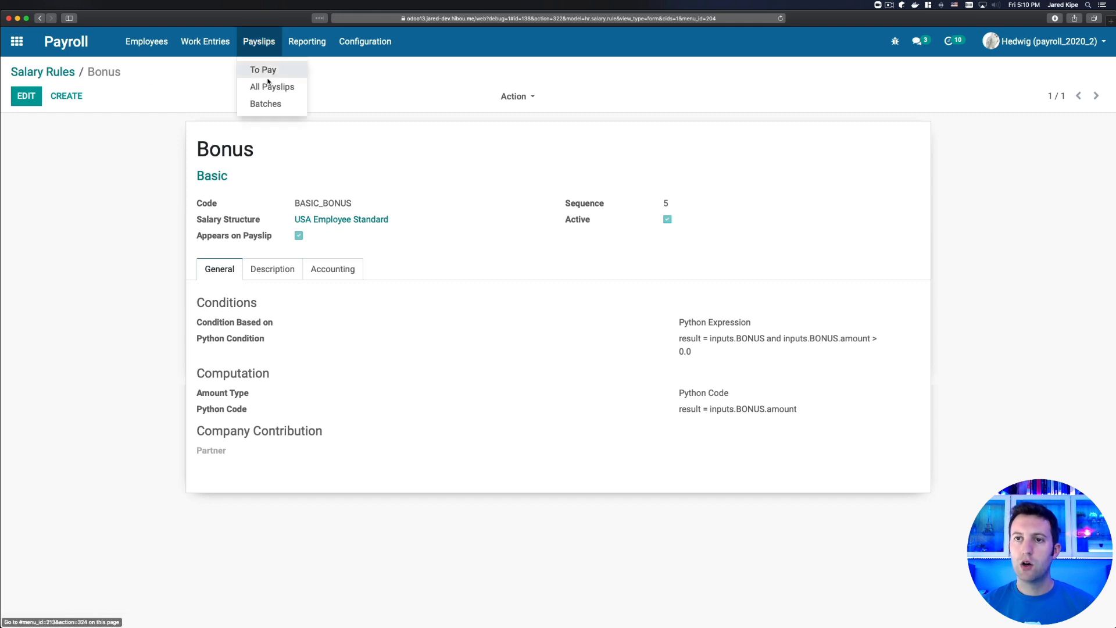
pyautogui.click(268, 87)
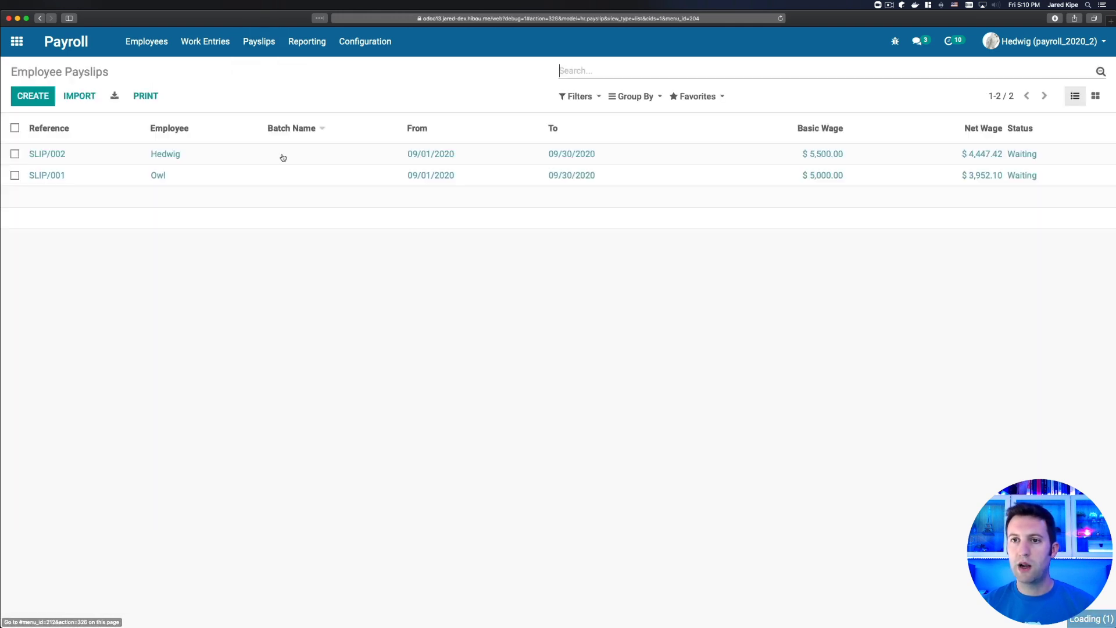
pyautogui.click(174, 155)
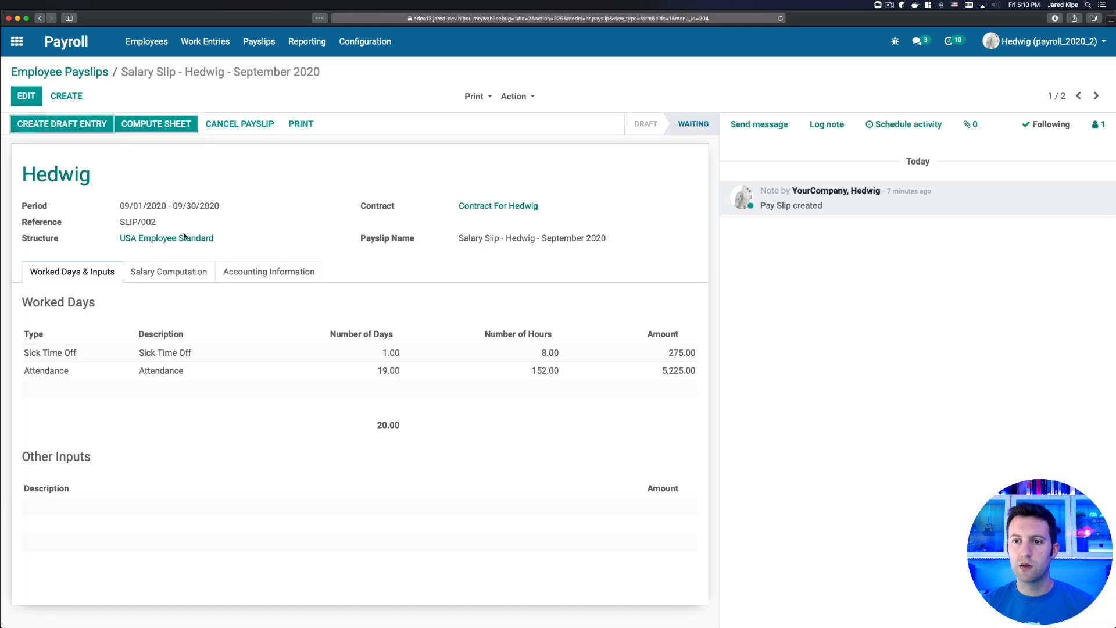
# Step: Add a Bonus line with an amount of 2000 to the payslip's other inputs and save the payslip
pyautogui.click(25, 95)
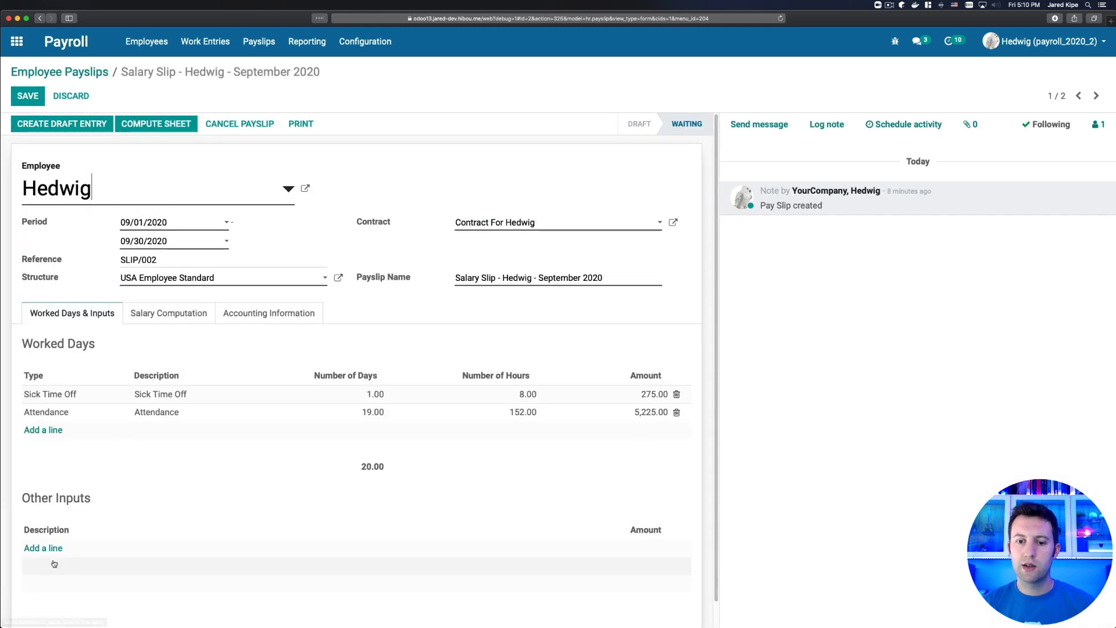
pyautogui.click(44, 549)
pyautogui.click(97, 551)
pyautogui.click(95, 567)
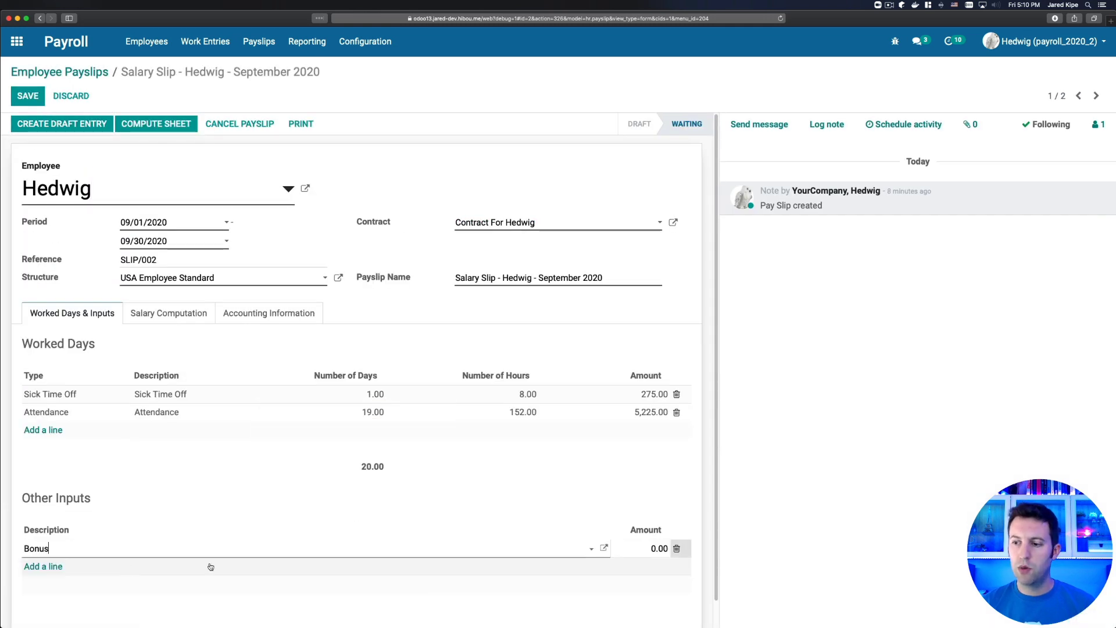
pyautogui.click(641, 547)
pyautogui.doubleClick(640, 547)
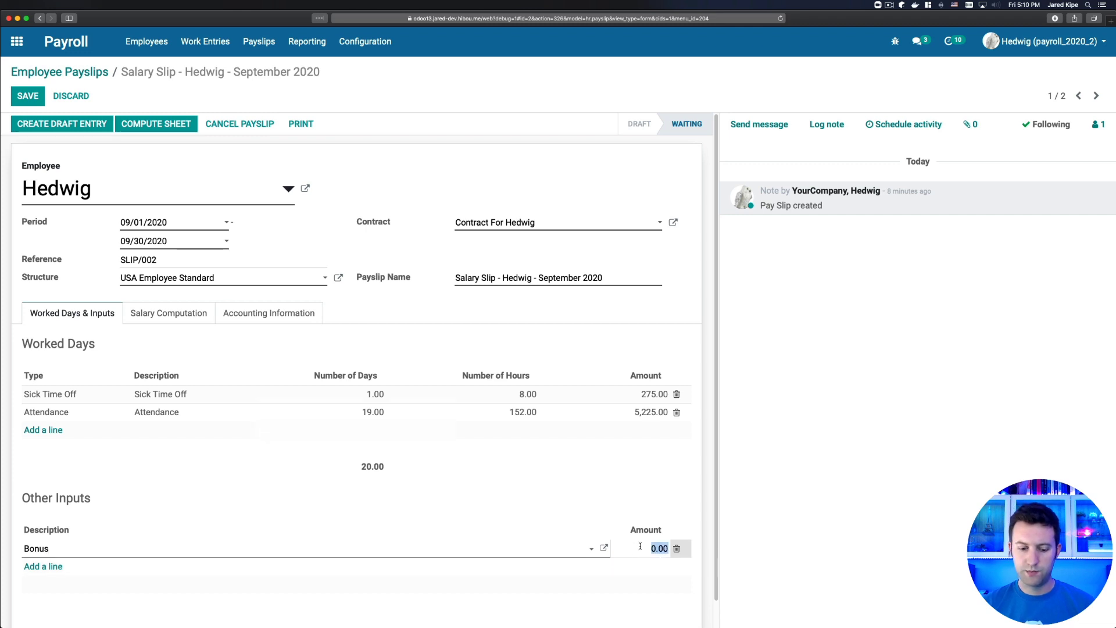
pyautogui.write('2000')
pyautogui.click(178, 258)
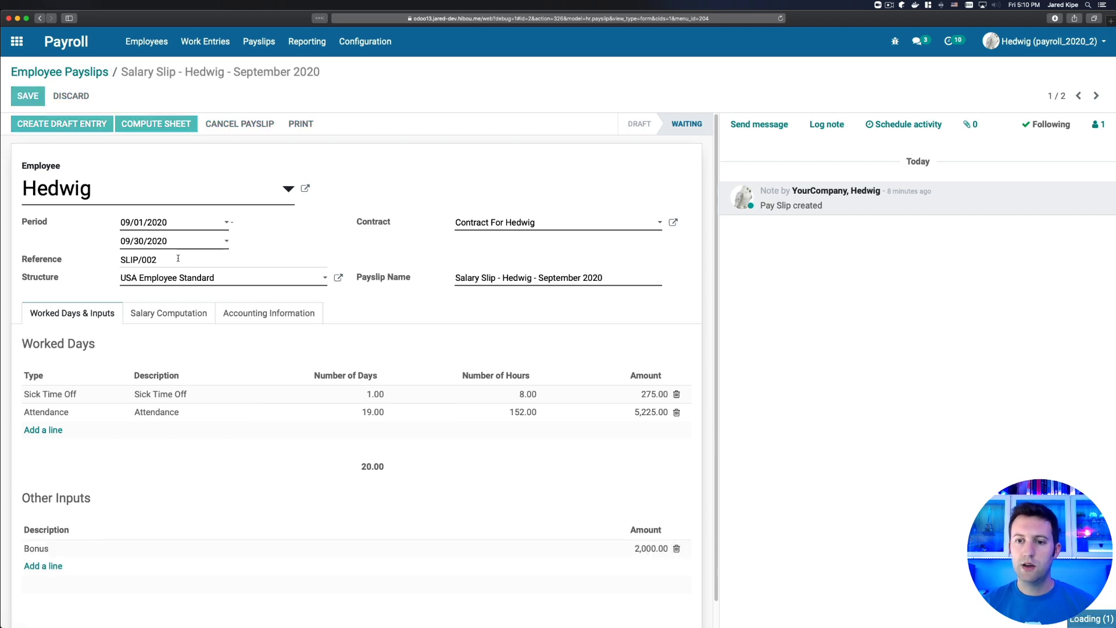
# Step: Recompute the payslip's sheet and compare its salary computation with the worked days and other inputs
pyautogui.click(170, 273)
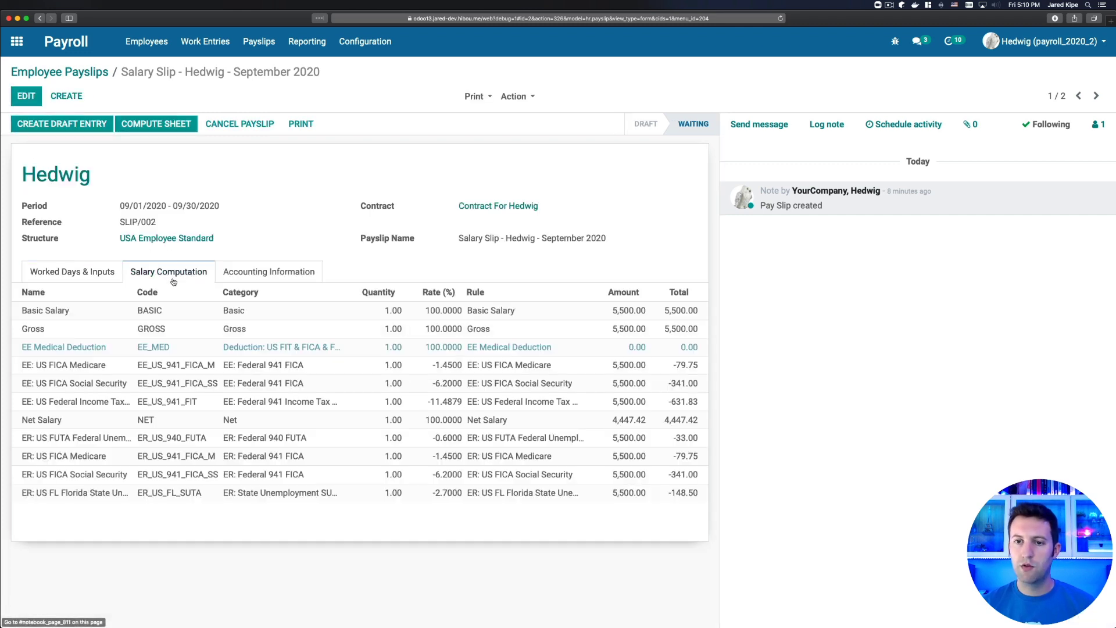
pyautogui.click(148, 127)
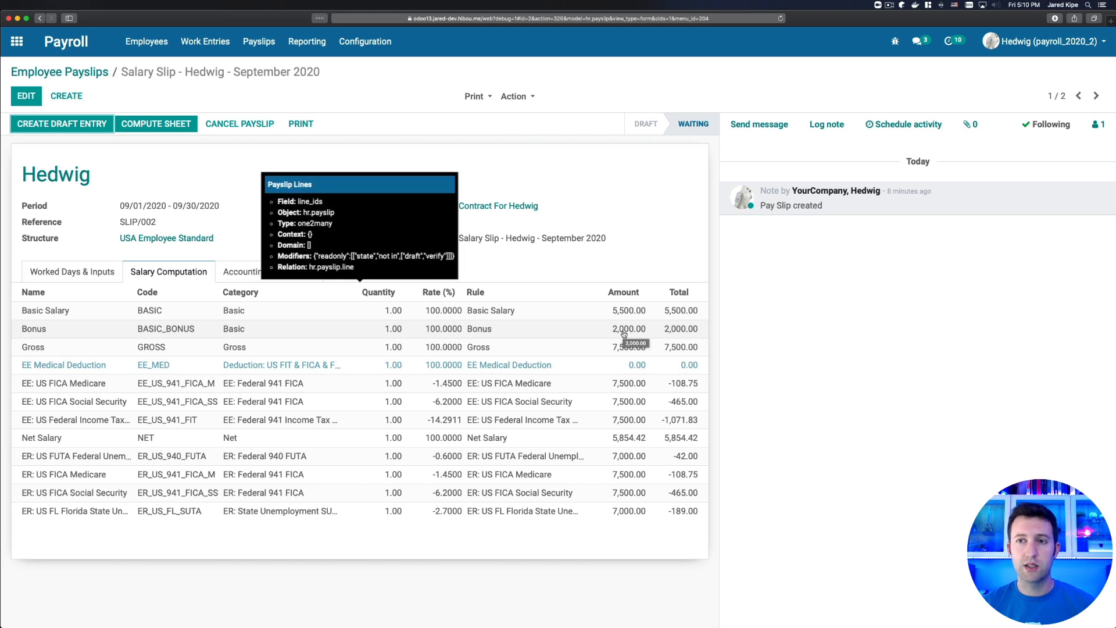
pyautogui.click(93, 276)
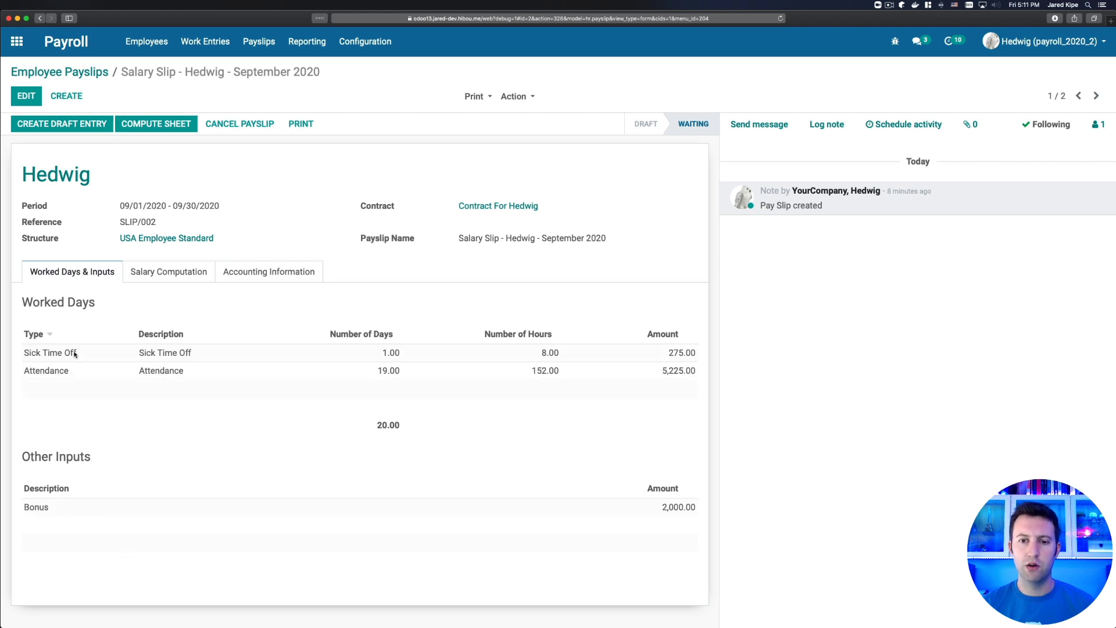
pyautogui.click(135, 274)
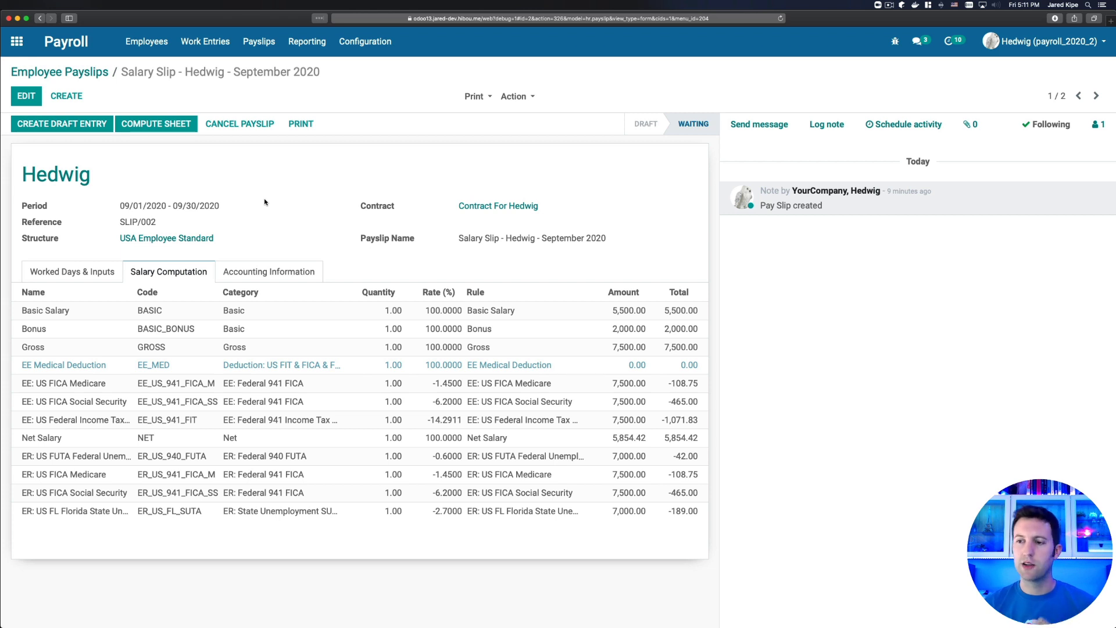
pyautogui.click(102, 271)
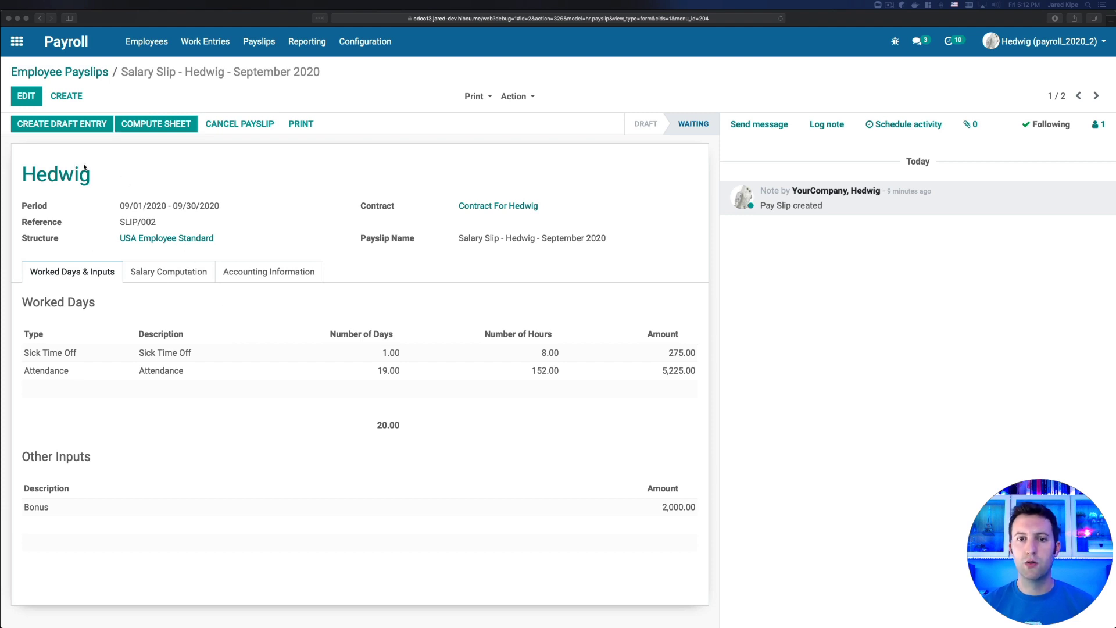
# Step: Search the main menu for "all ti" and open All Timesheets
pyautogui.click(18, 42)
pyautogui.click(17, 42)
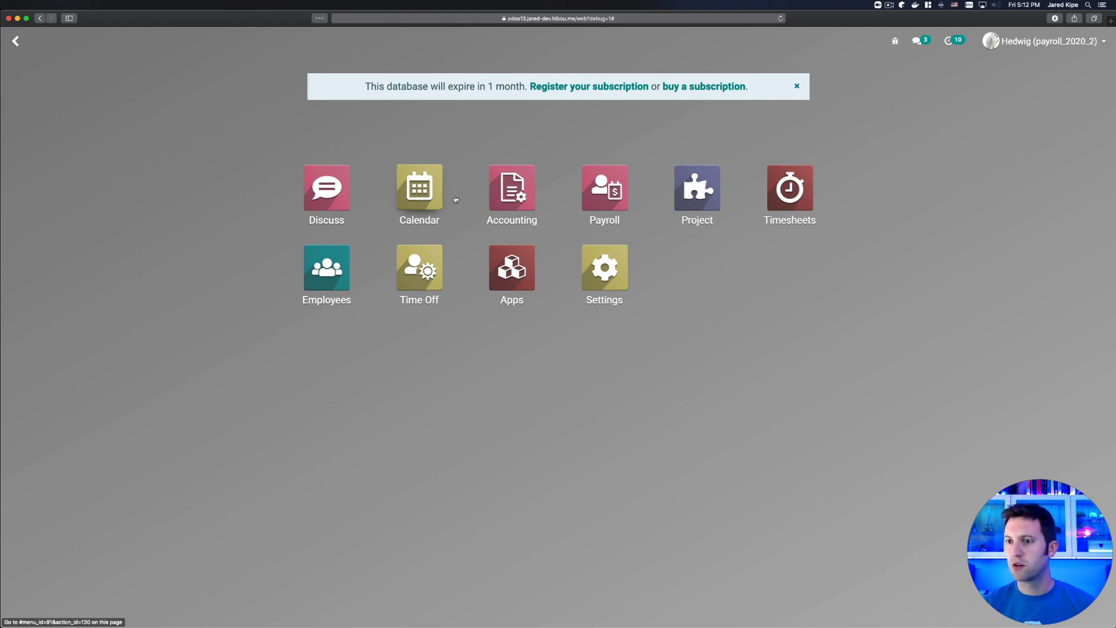
pyautogui.write('all ti')
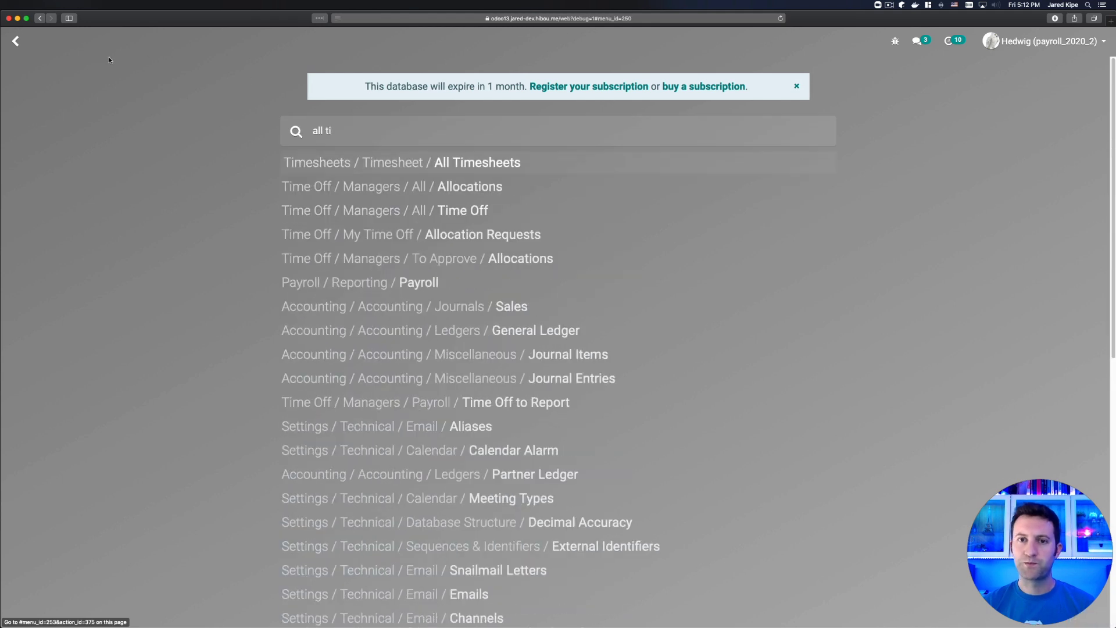
pyautogui.press('Return')
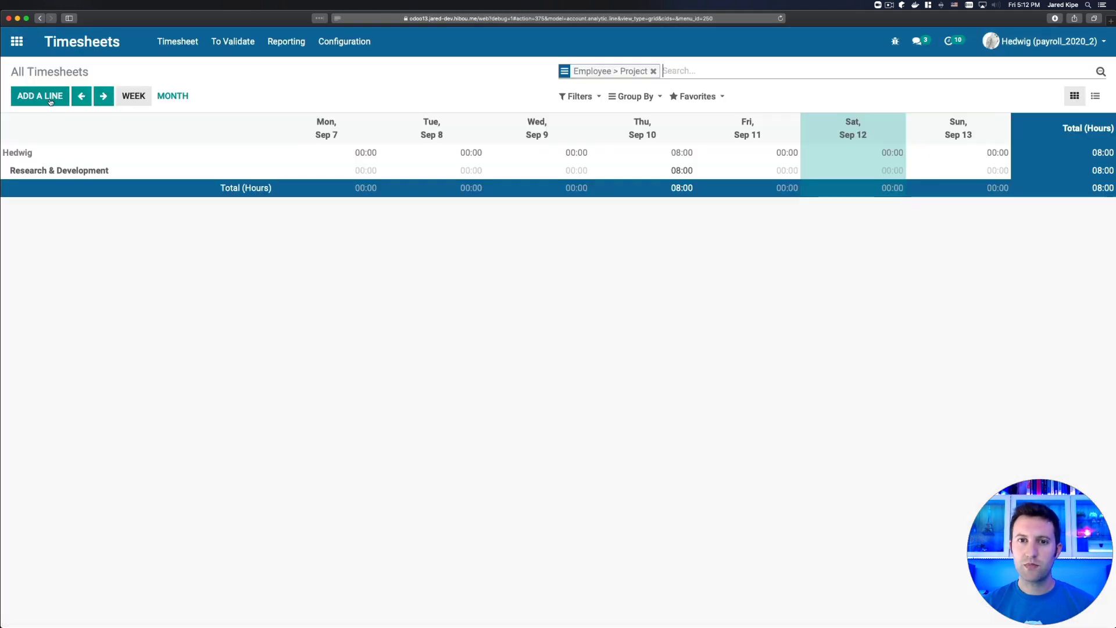
# Step: Add a timesheet line of 8 hours on the Office Design project for the other employee instead of the preselected one, and save it
pyautogui.click(39, 96)
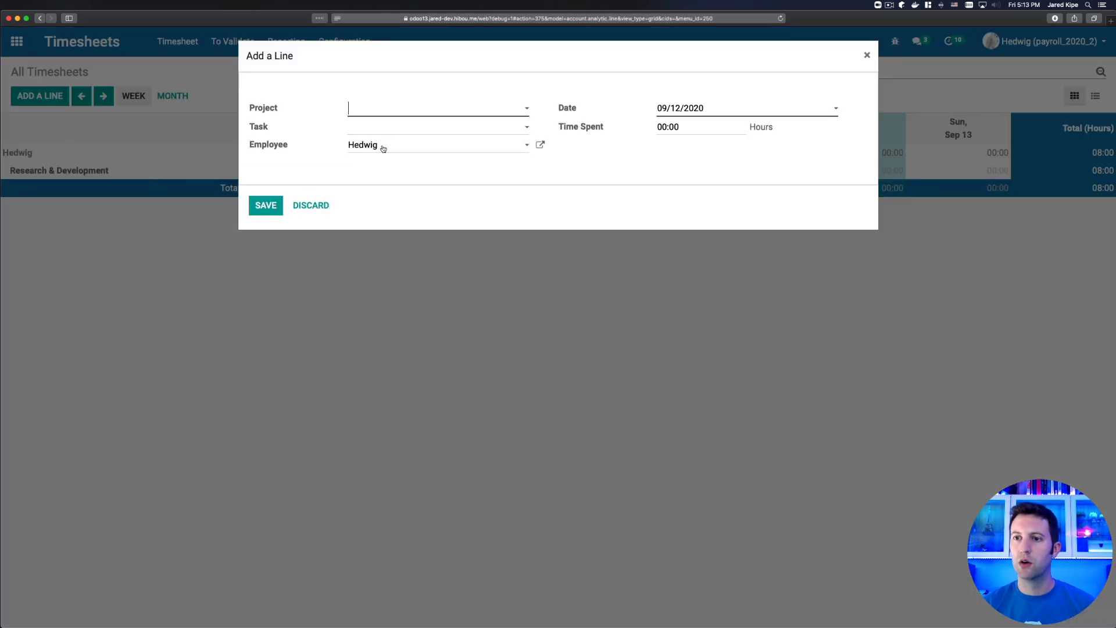
pyautogui.click(383, 145)
pyautogui.click(386, 180)
pyautogui.click(383, 113)
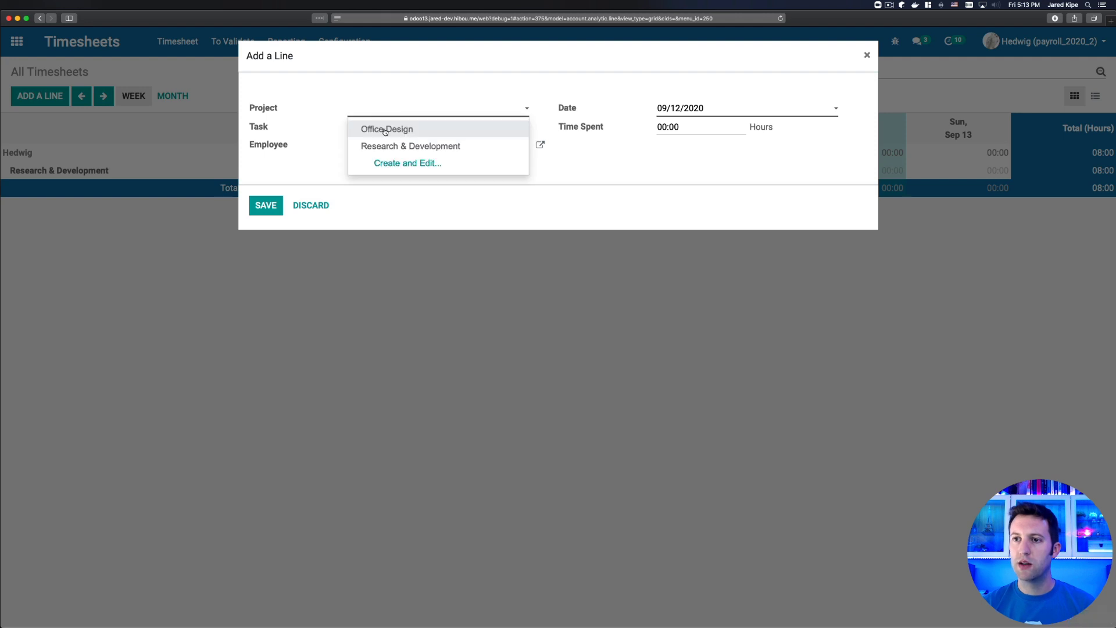
pyautogui.click(385, 125)
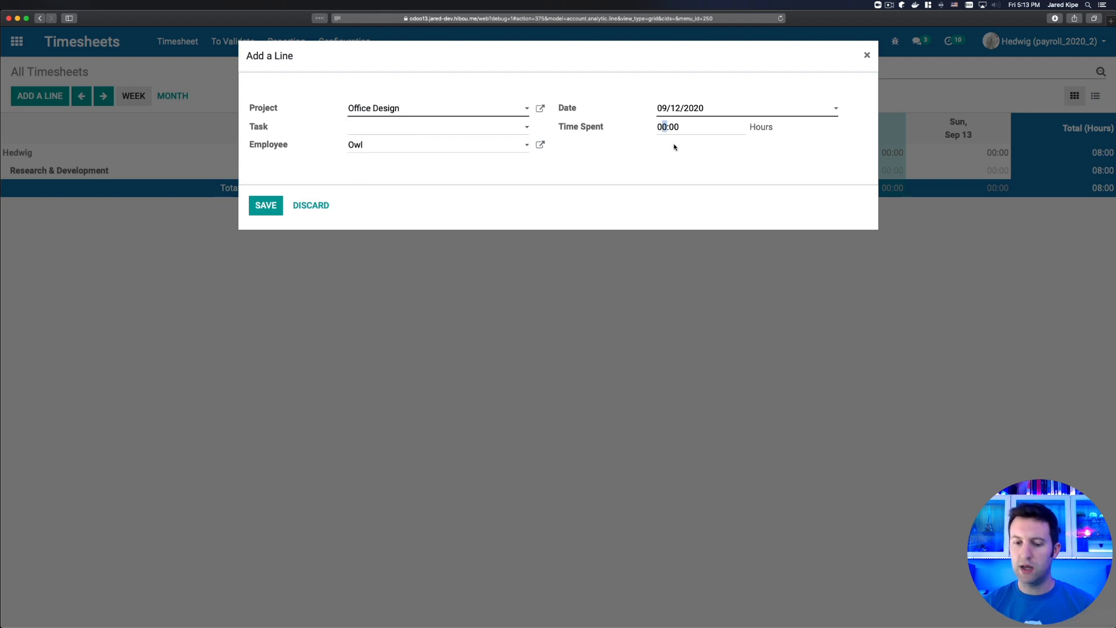
pyautogui.click(265, 211)
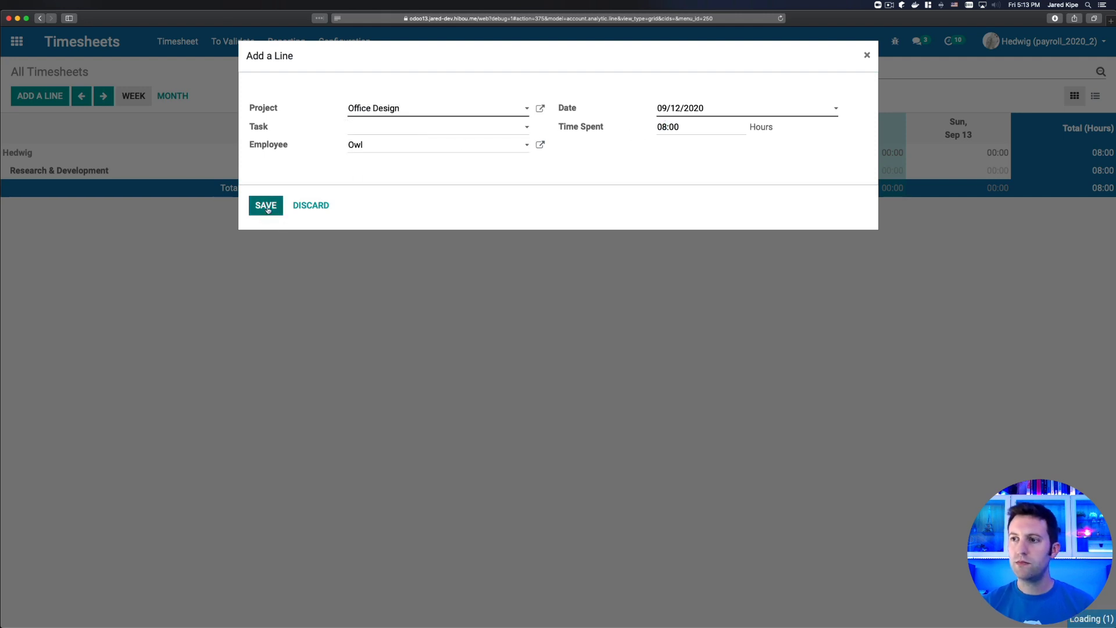
# Step: Add and save a 9-hour timesheet line on Office Design dated 09/10/2020 for the preselected employee
pyautogui.click(32, 97)
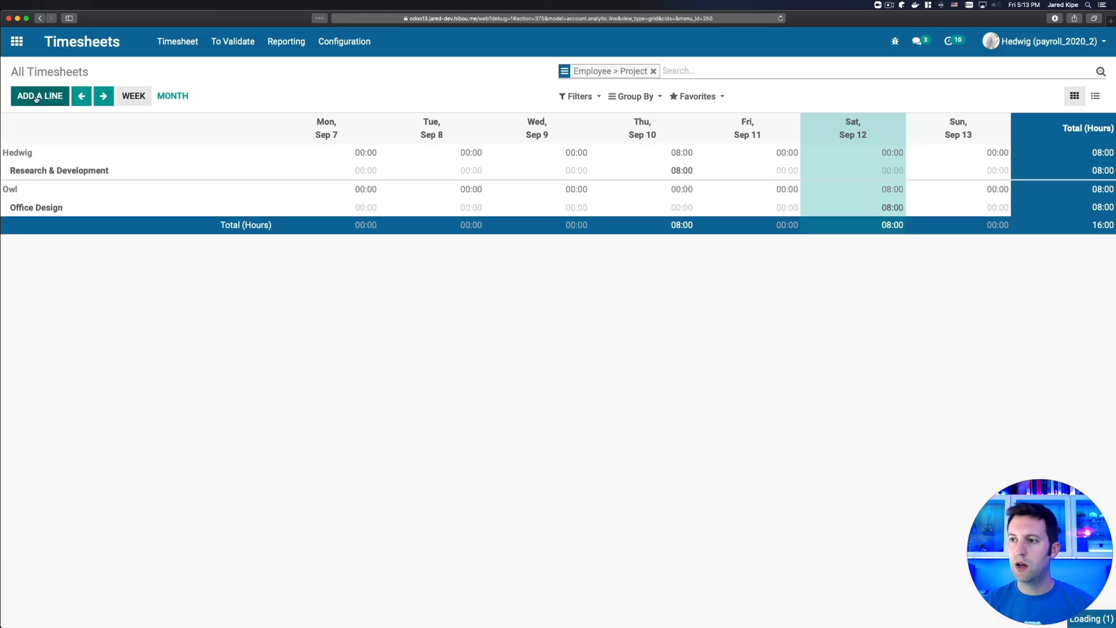
pyautogui.click(701, 106)
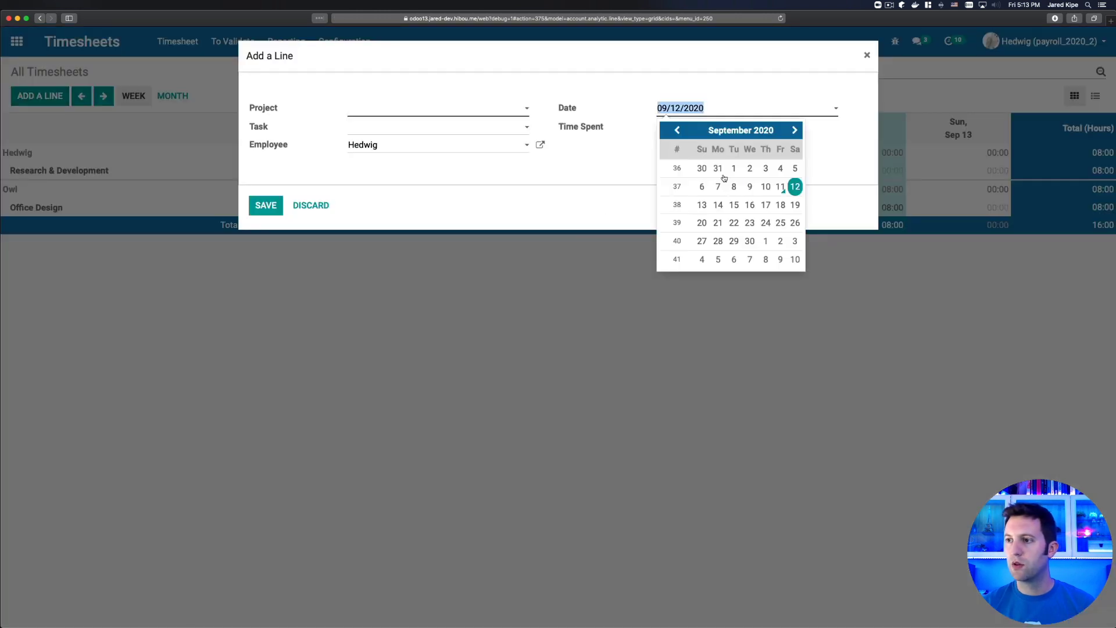
pyautogui.click(767, 187)
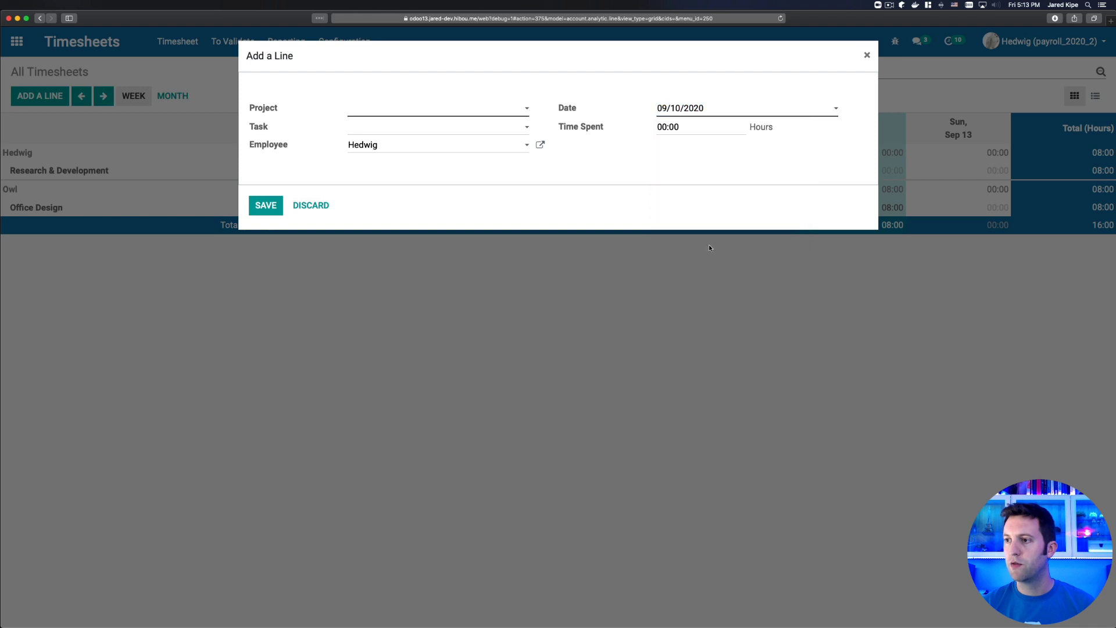
pyautogui.click(377, 114)
pyautogui.click(386, 129)
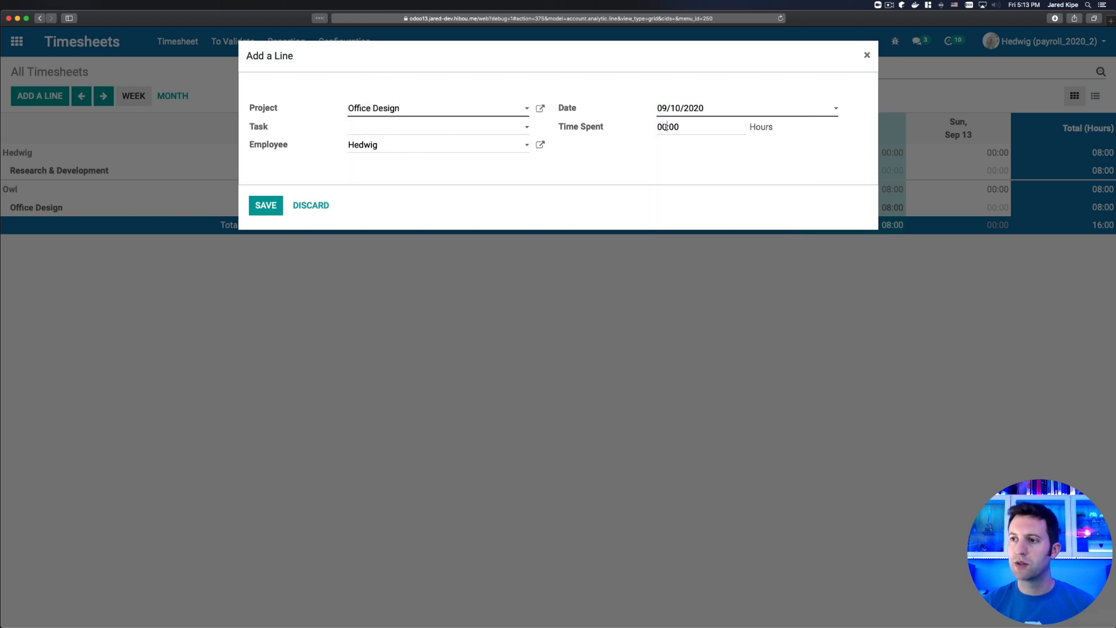
pyautogui.write('9')
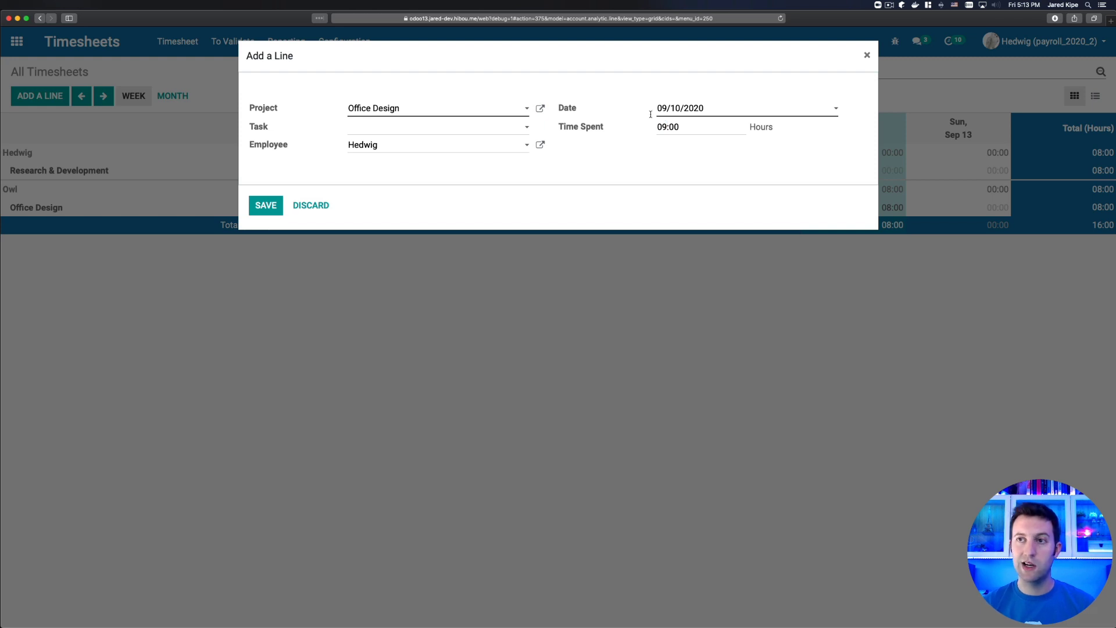
pyautogui.click(267, 209)
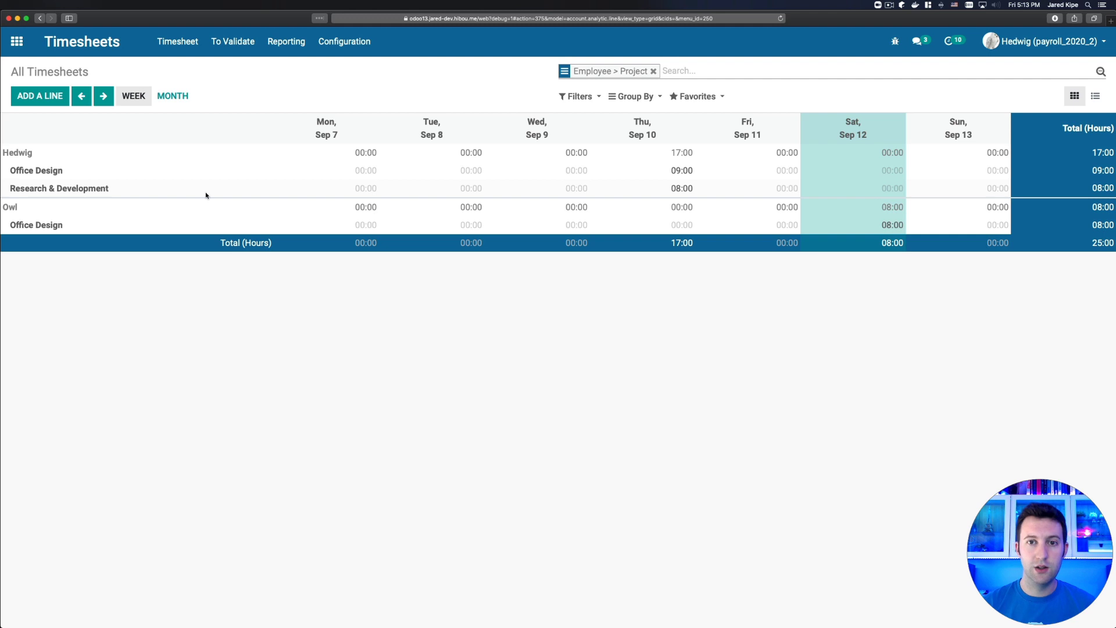
# Step: Search the main menu for "work", go to Work Entry Types and open the Timesheet type
pyautogui.click(16, 41)
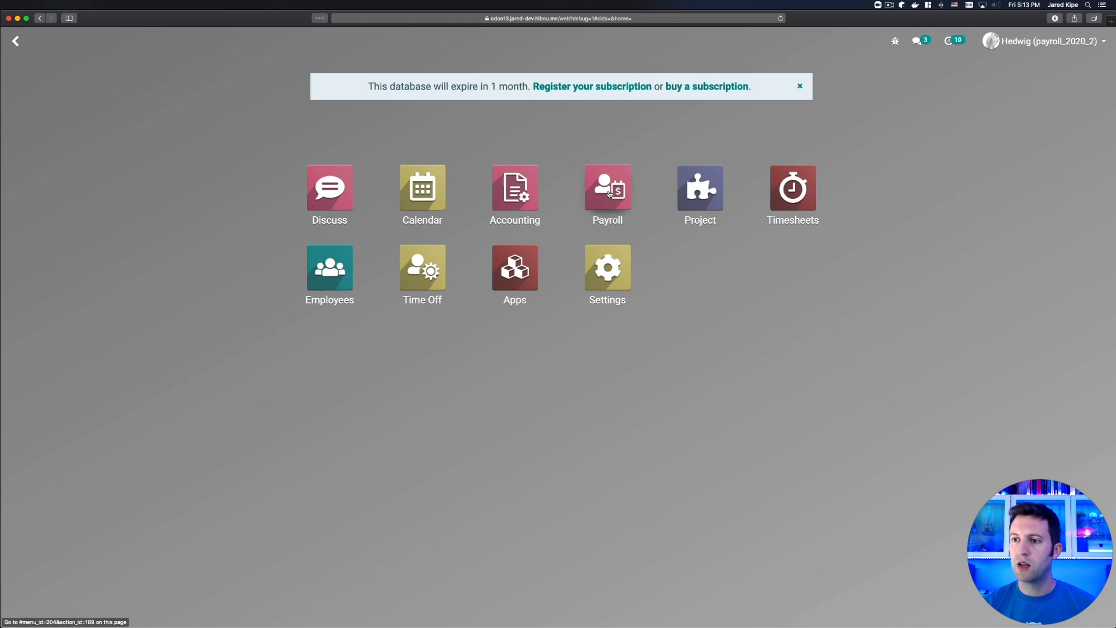
pyautogui.write('work')
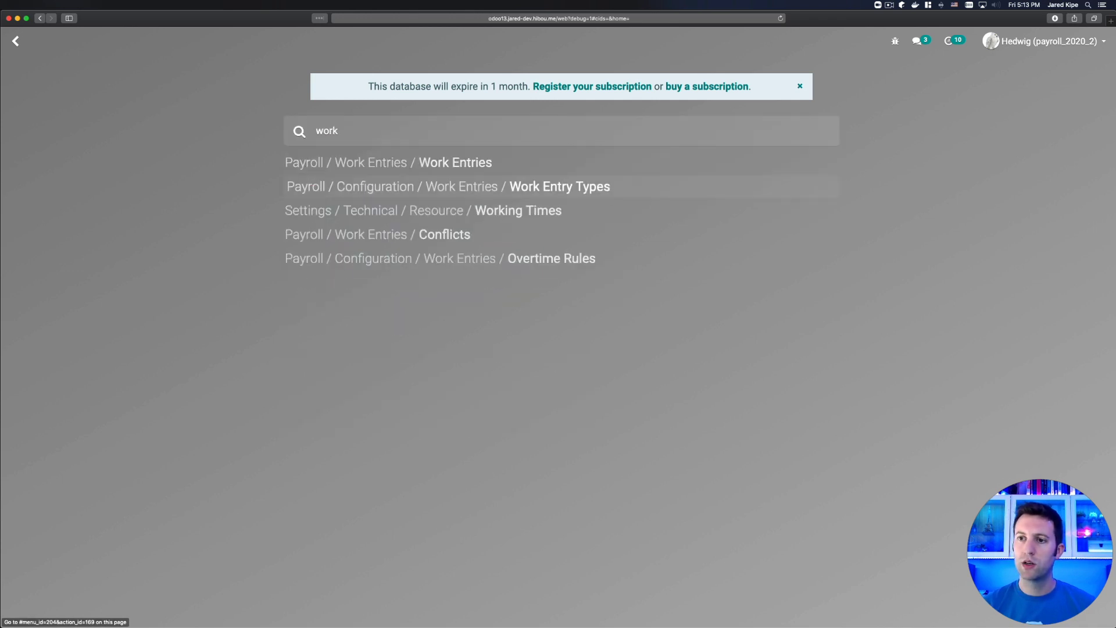
pyautogui.press('Return')
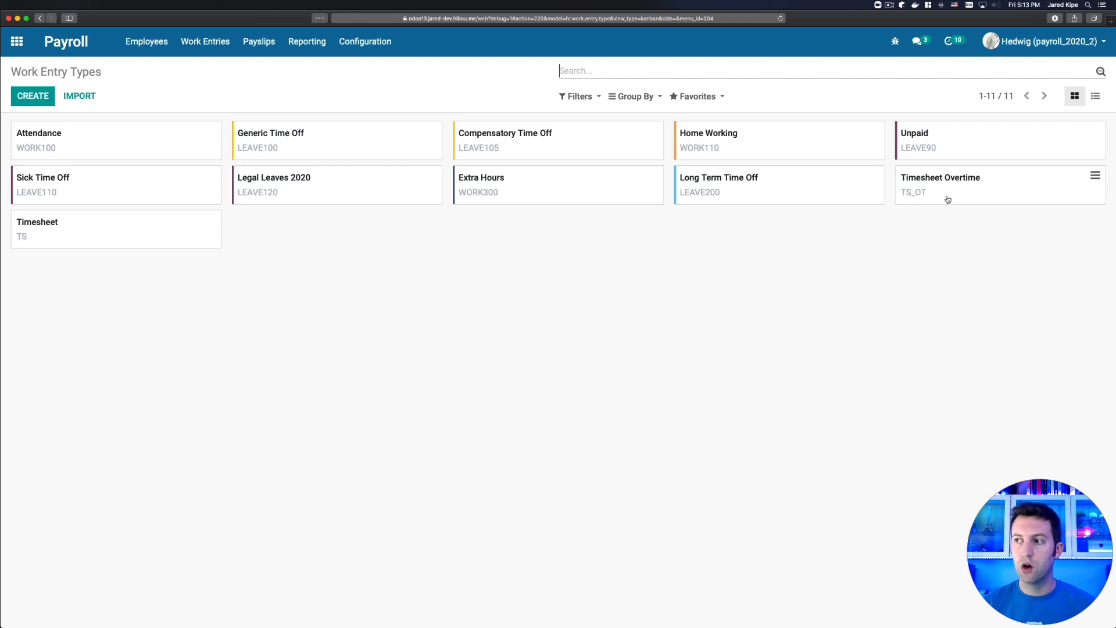
pyautogui.click(113, 235)
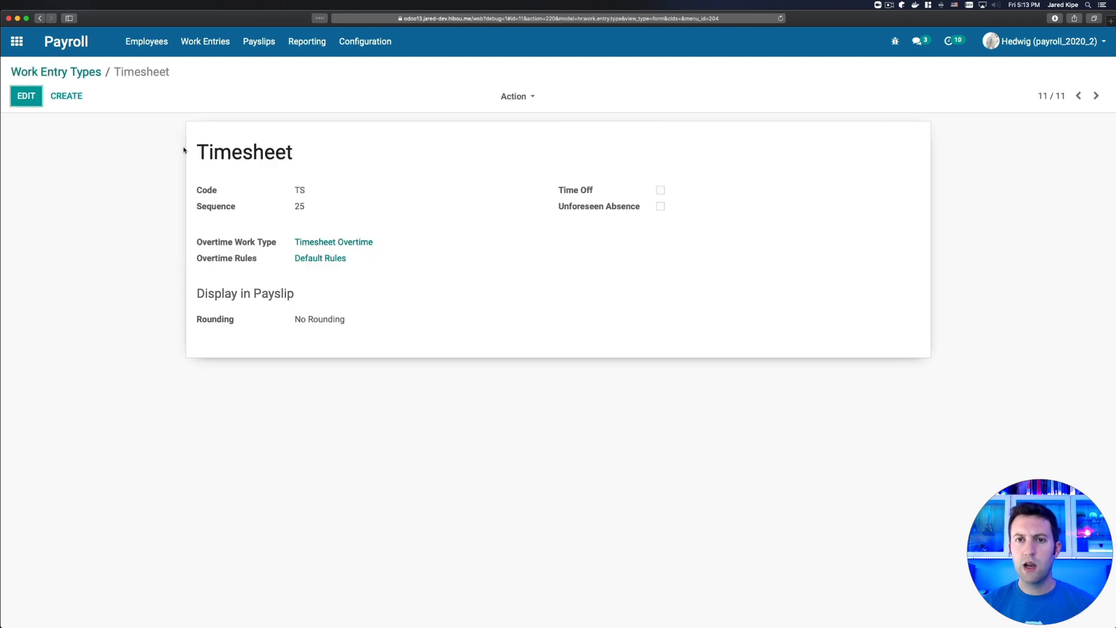
# Step: Set Hours/Day to 8 in the Timesheet type's Default Rules overtime rules and save both the rules and the work entry type
pyautogui.click(26, 96)
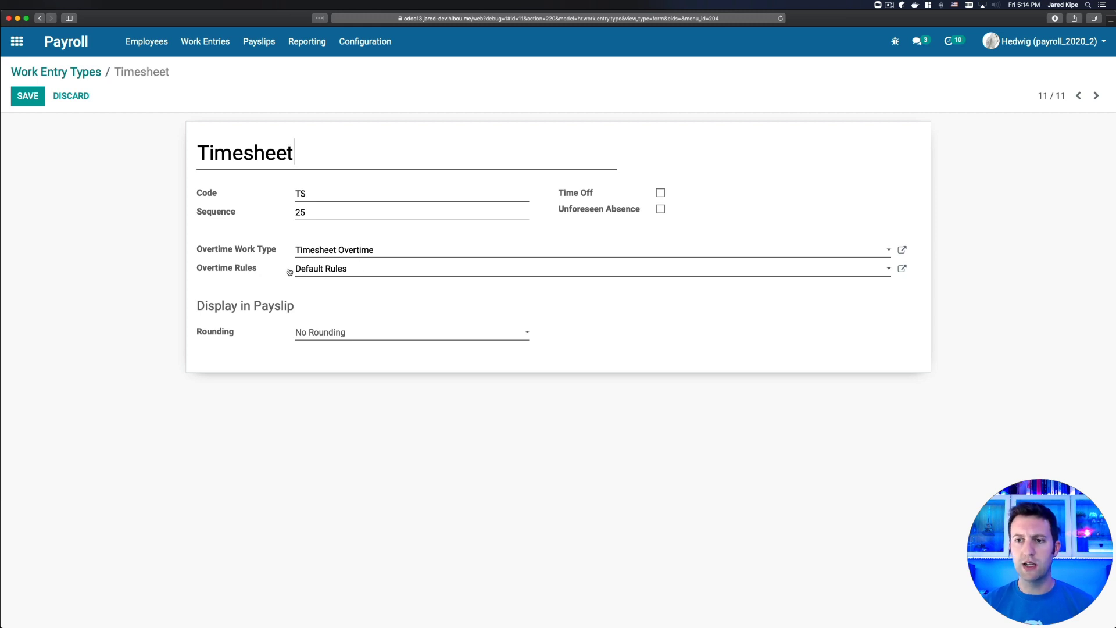
pyautogui.click(902, 268)
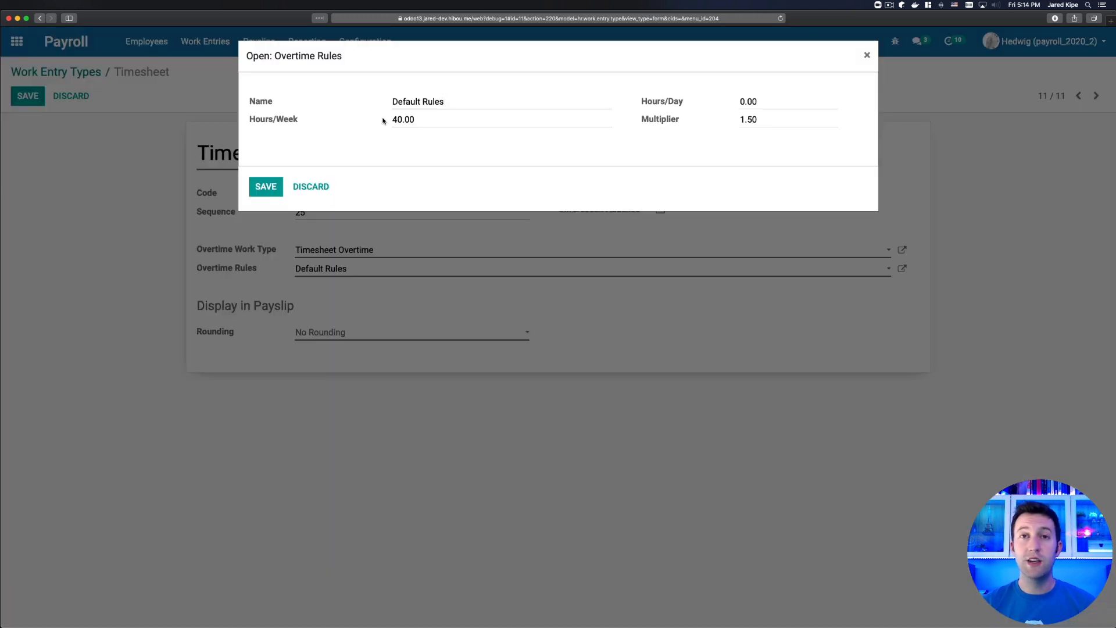
pyautogui.click(421, 121)
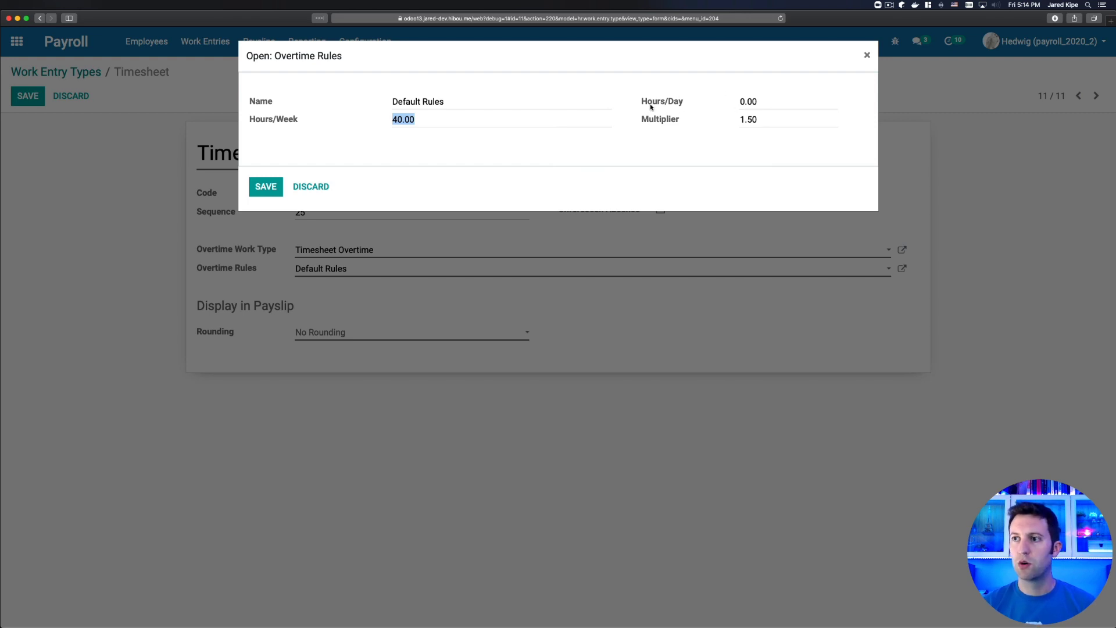
pyautogui.click(736, 101)
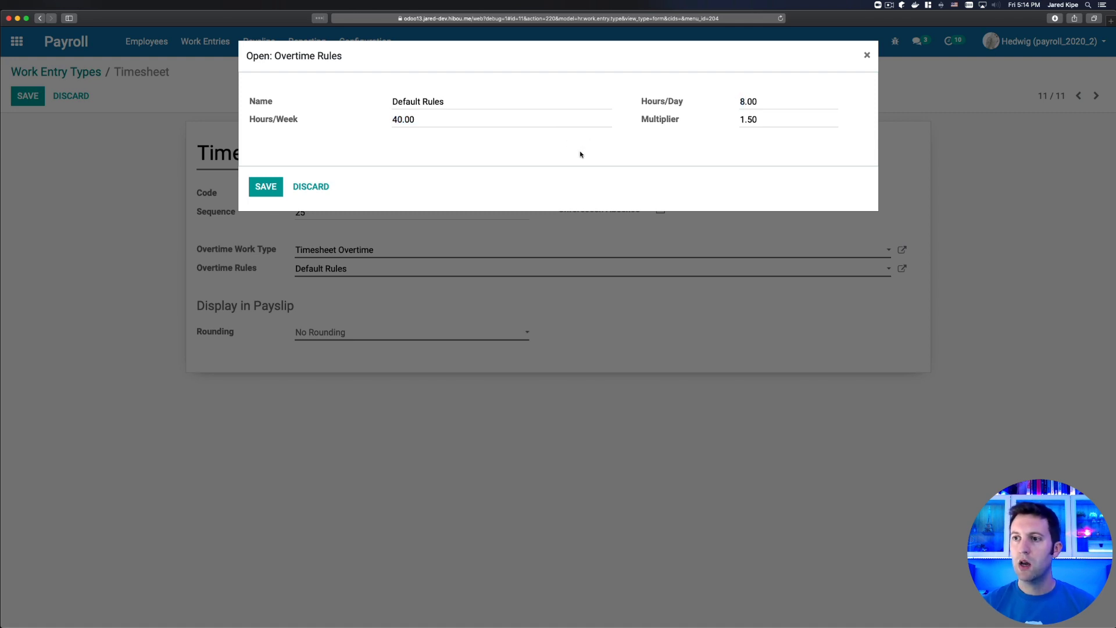
pyautogui.moveTo(774, 120); pyautogui.dragTo(668, 121)
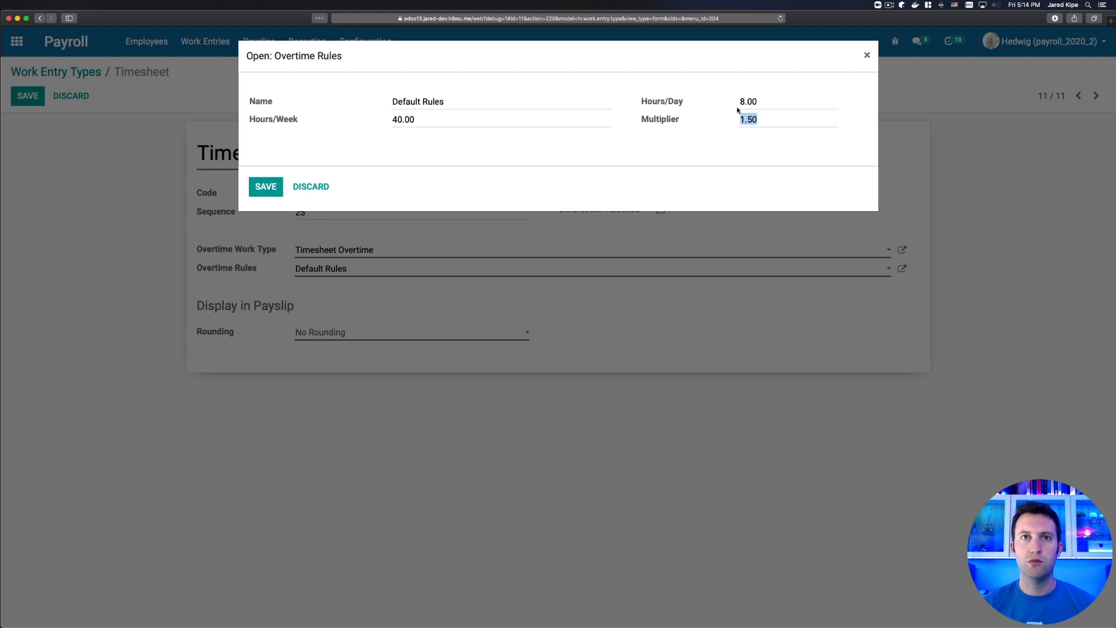
pyautogui.click(265, 190)
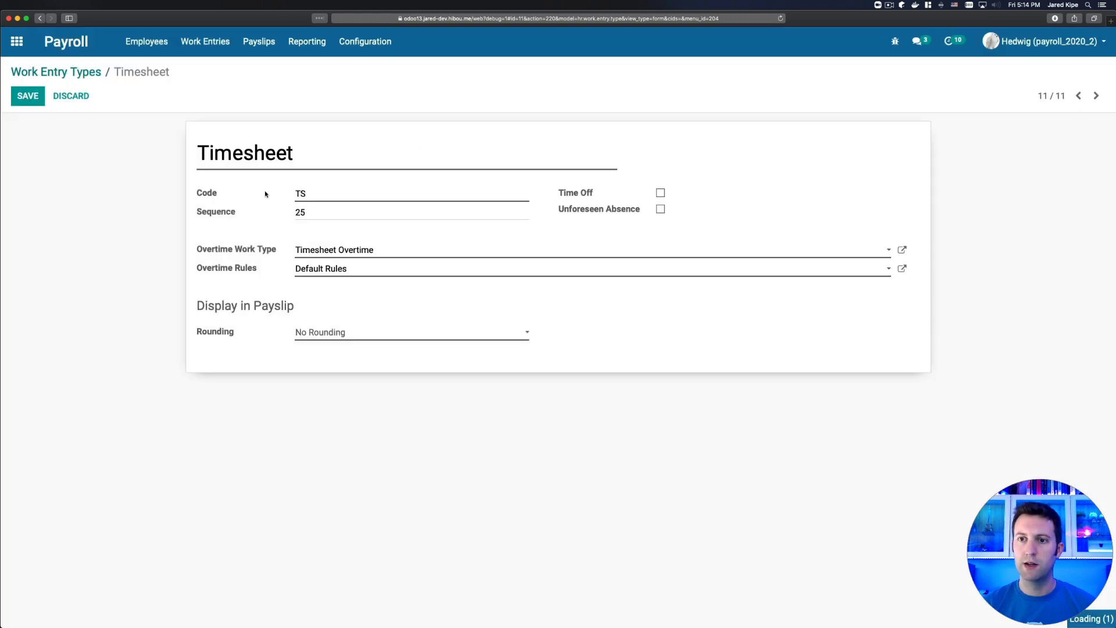
pyautogui.click(28, 99)
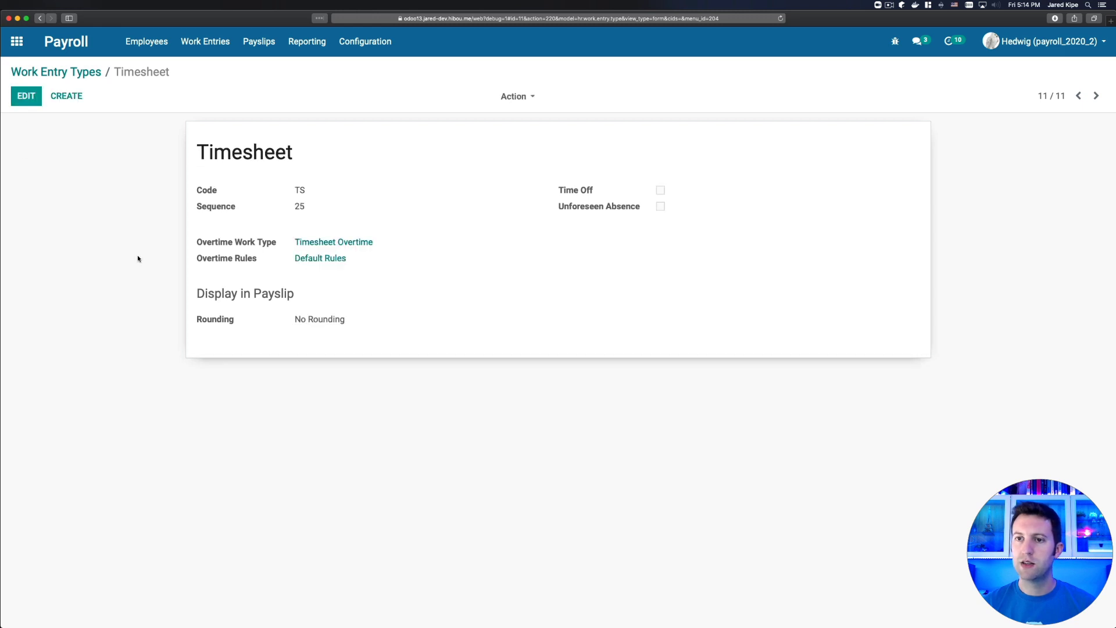
# Step: Open payslip SLIP/001 from all payslips, set its period end date to 09/29/2020 and save it
pyautogui.click(208, 44)
pyautogui.moveTo(259, 42)
pyautogui.click(269, 85)
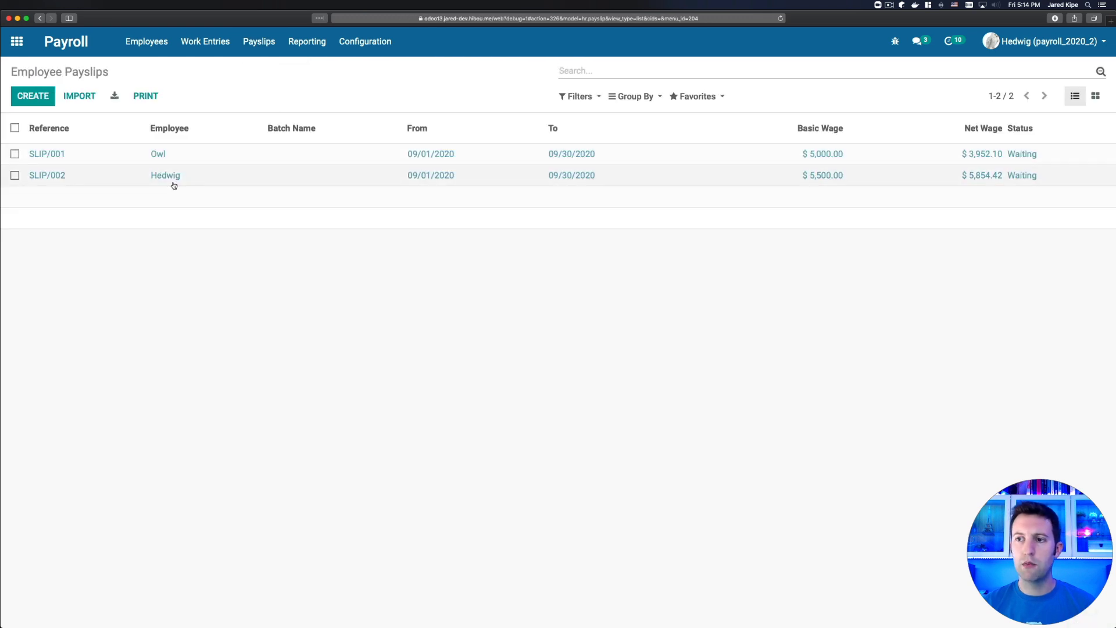
pyautogui.click(159, 156)
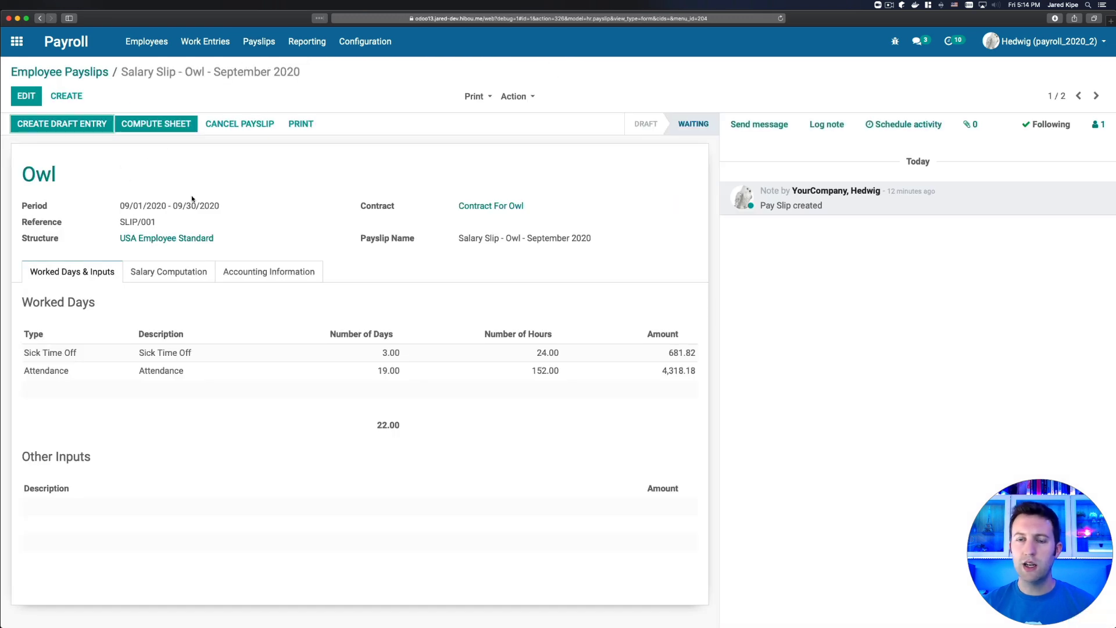
pyautogui.click(26, 96)
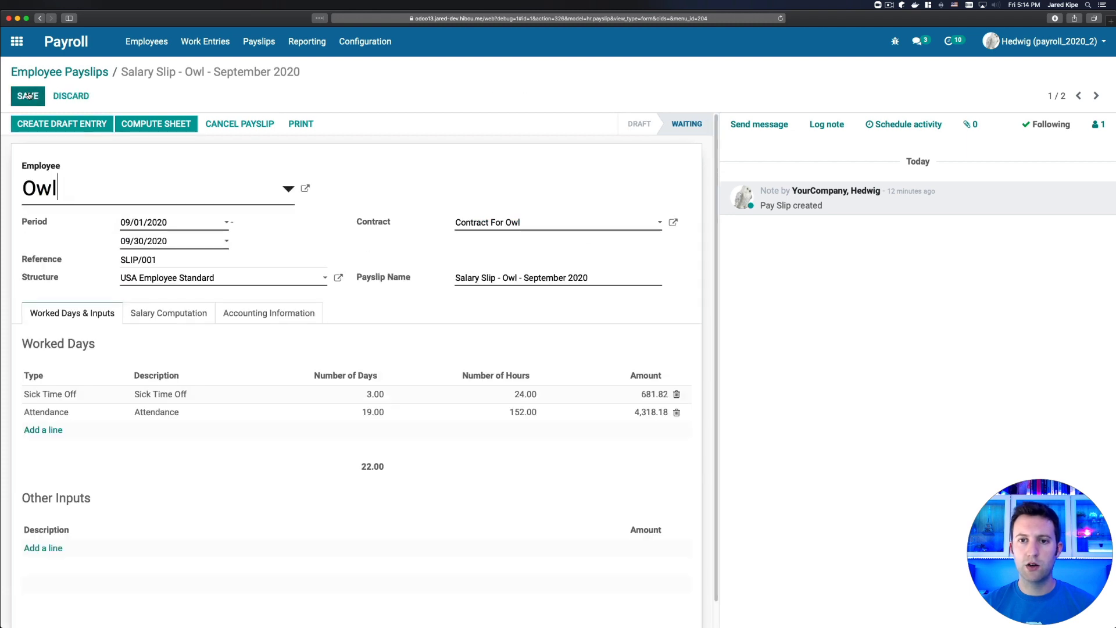
pyautogui.click(188, 242)
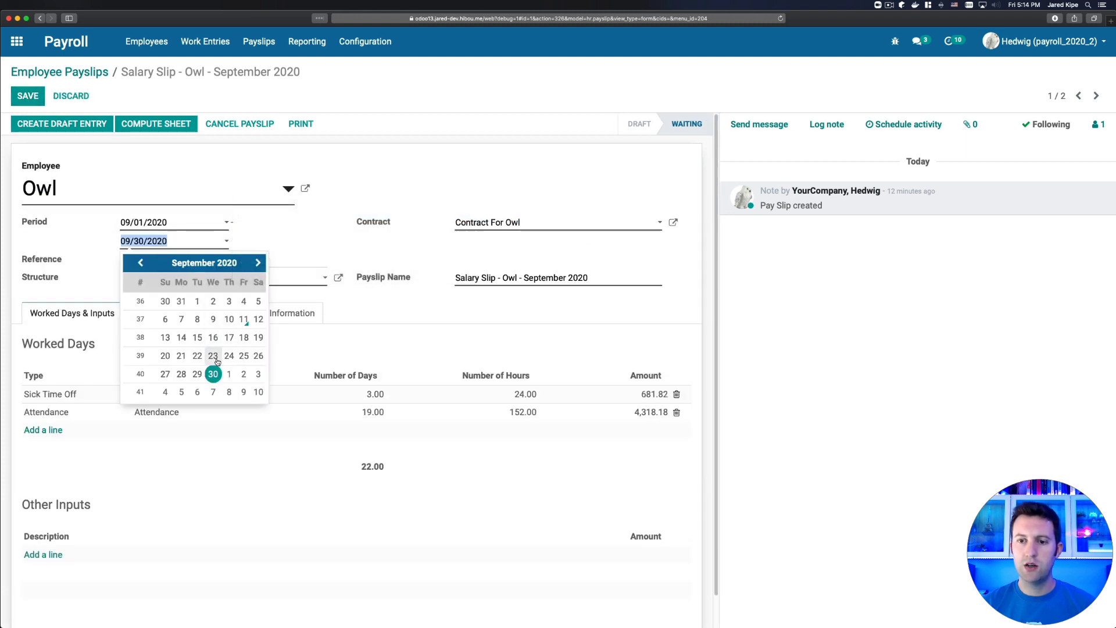
pyautogui.click(197, 373)
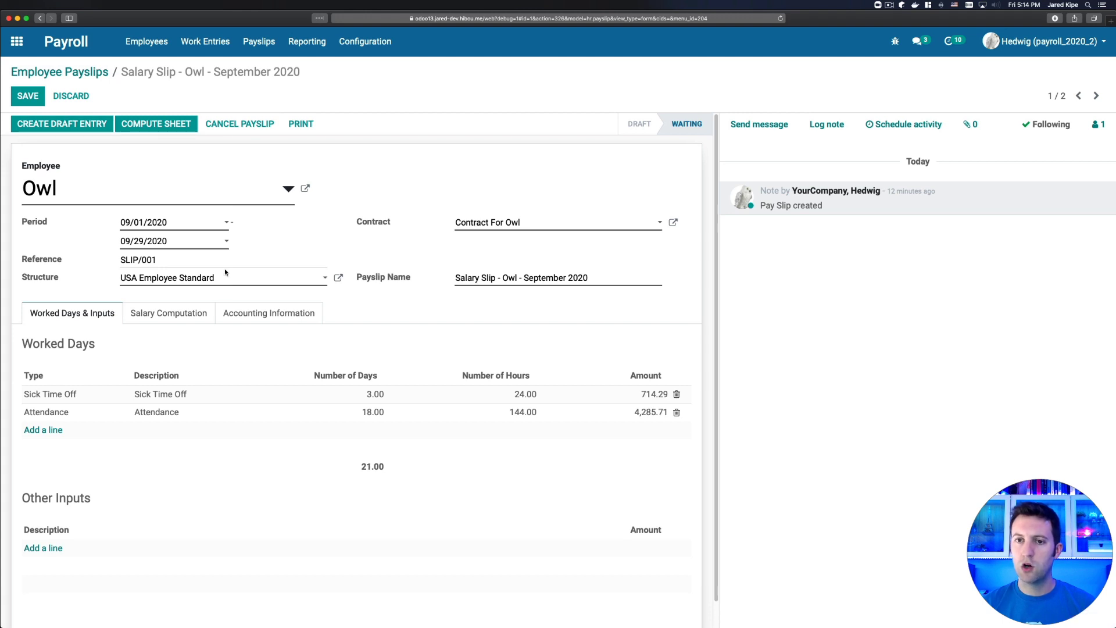
pyautogui.click(27, 95)
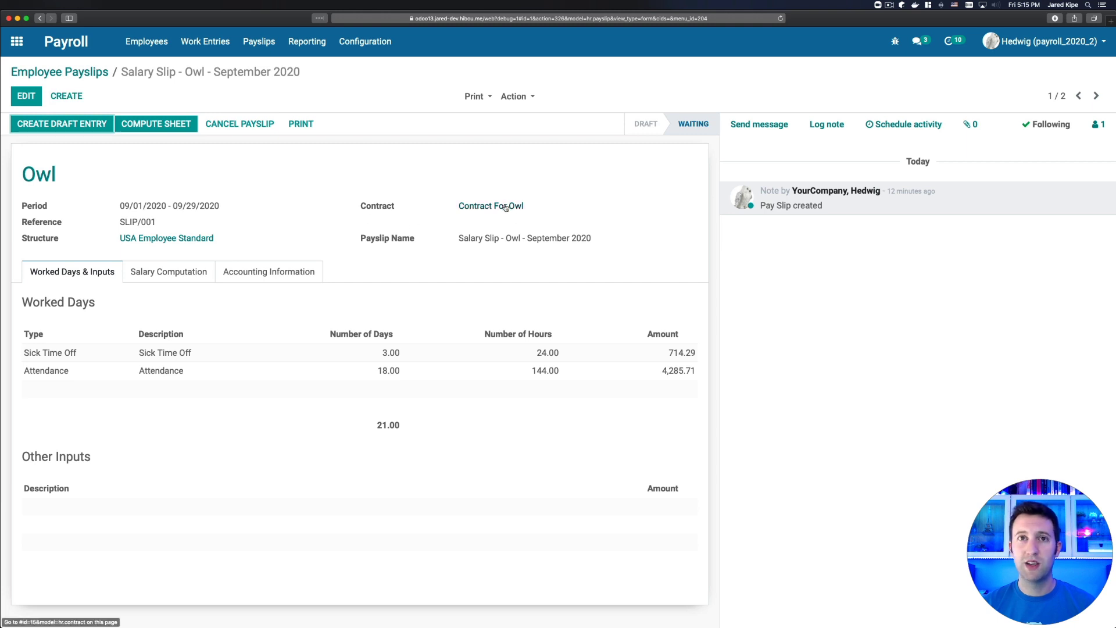
# Step: Open the payslip's linked contract, enable Paid Hourly Timesheet in its salary information and save the contract
pyautogui.click(506, 208)
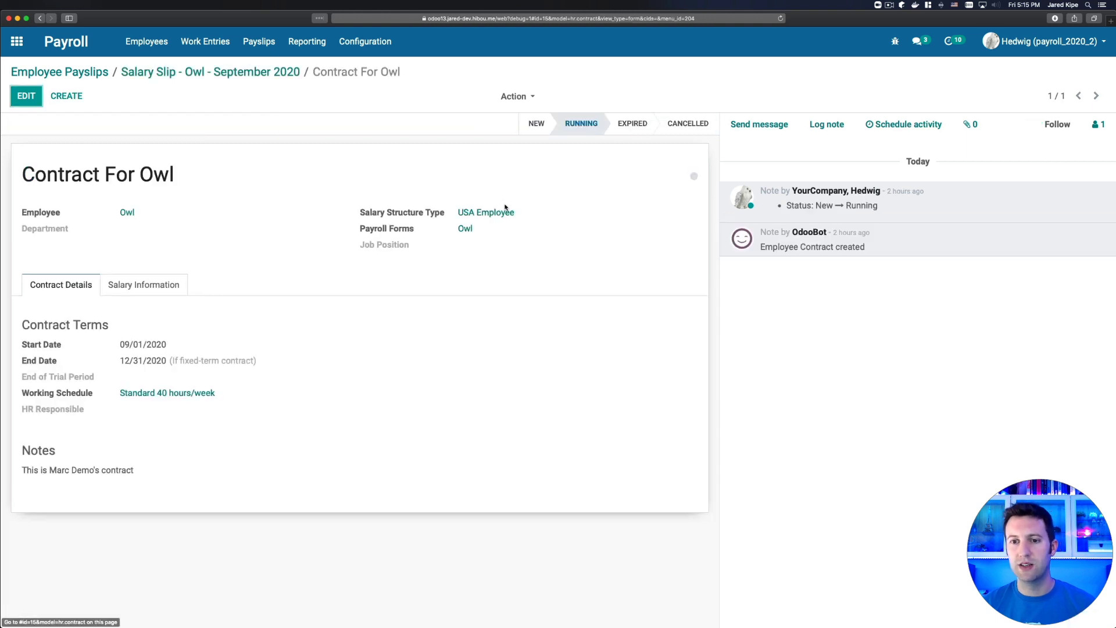
pyautogui.click(149, 287)
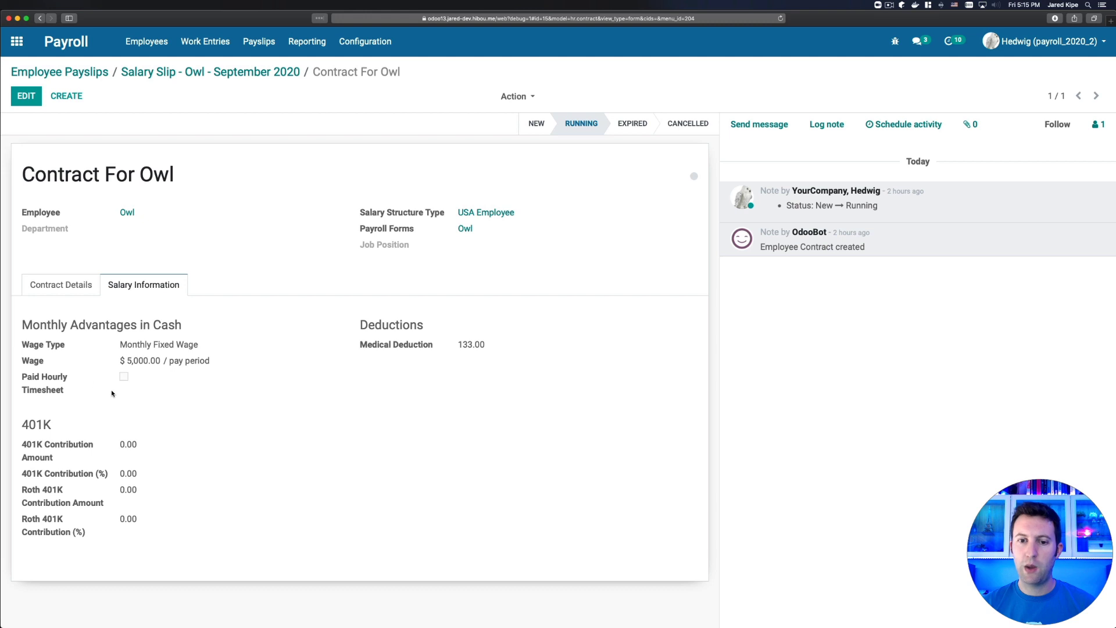
pyautogui.click(24, 99)
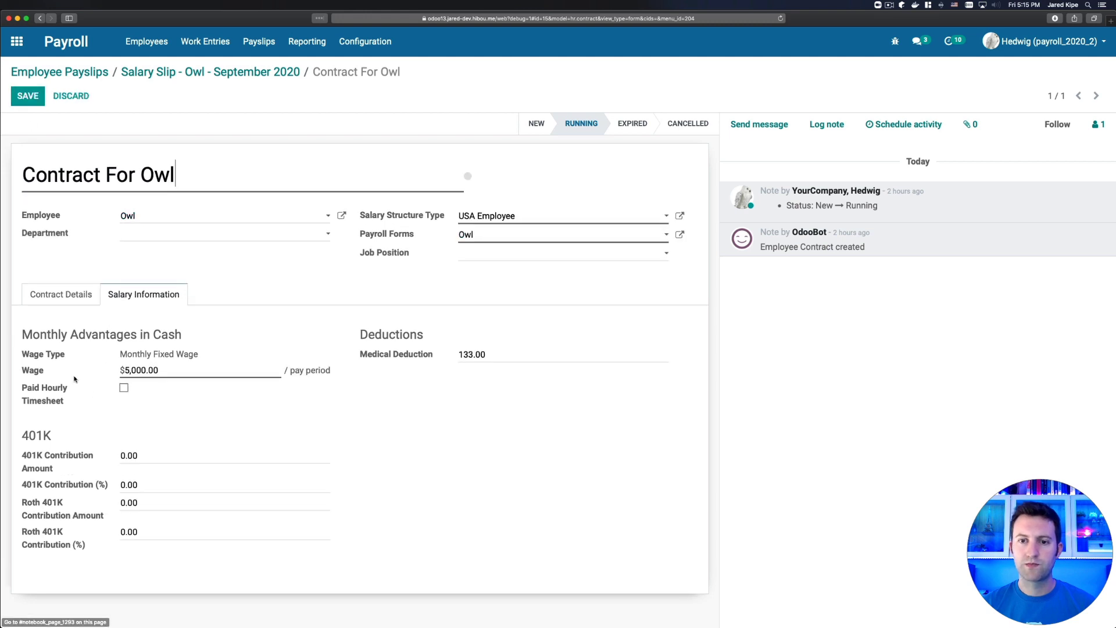
pyautogui.click(125, 388)
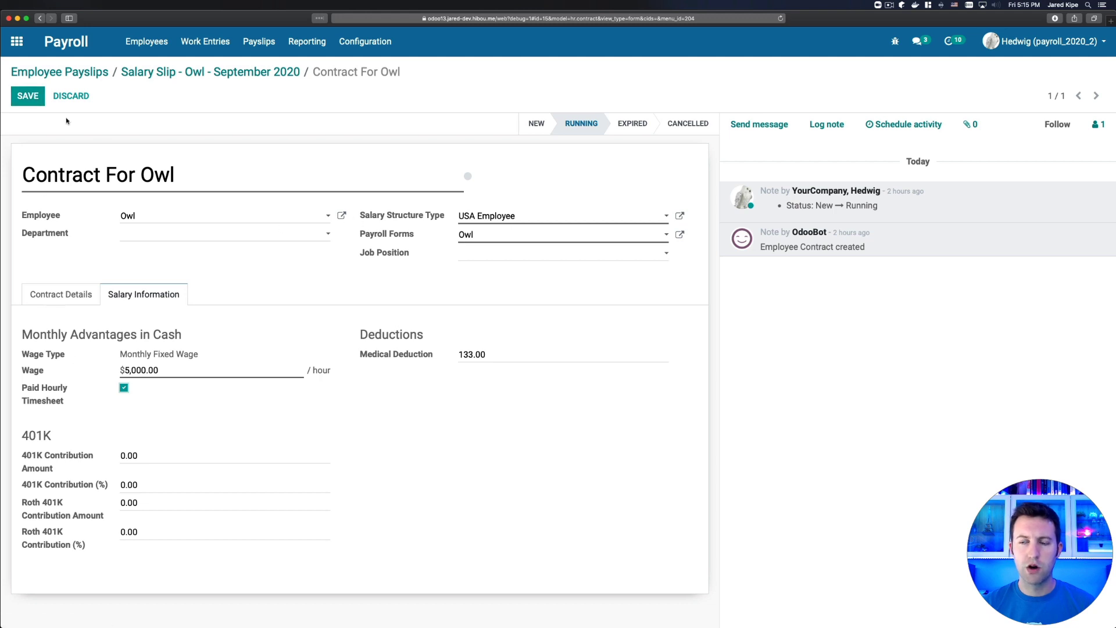
pyautogui.click(28, 96)
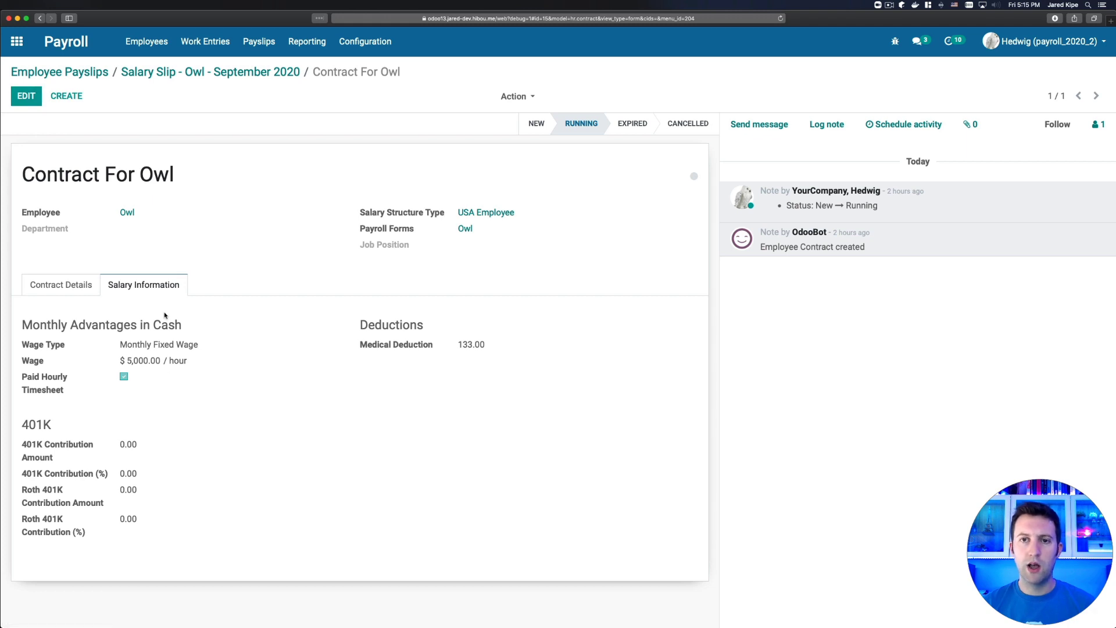
# Step: Return to the list of all payslips and reopen payslip SLIP/001
pyautogui.click(259, 42)
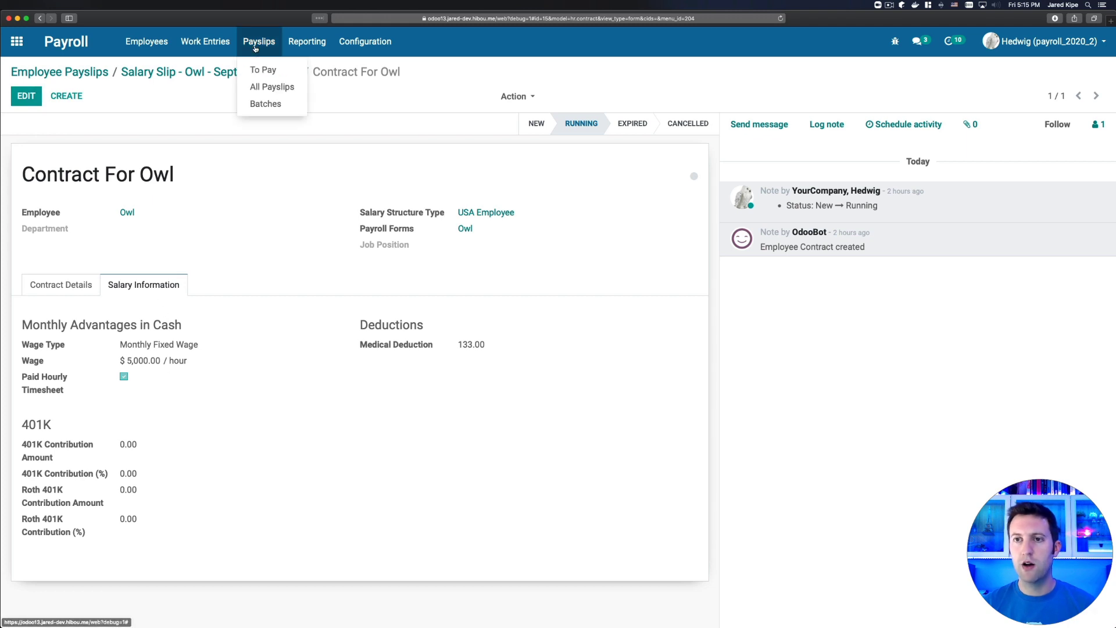
pyautogui.click(271, 88)
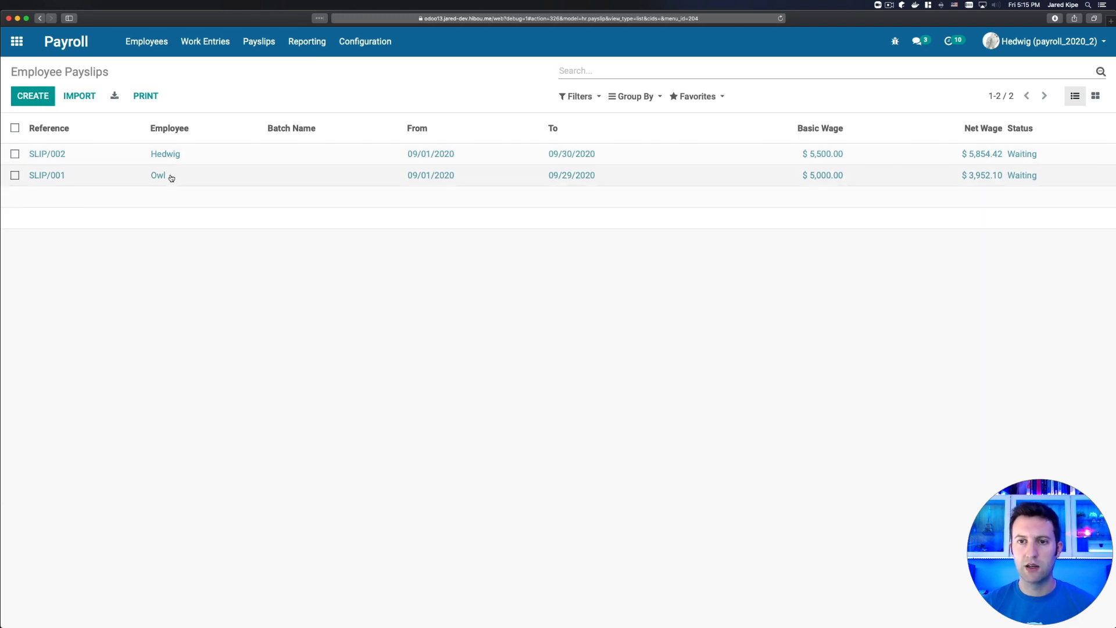
pyautogui.click(172, 177)
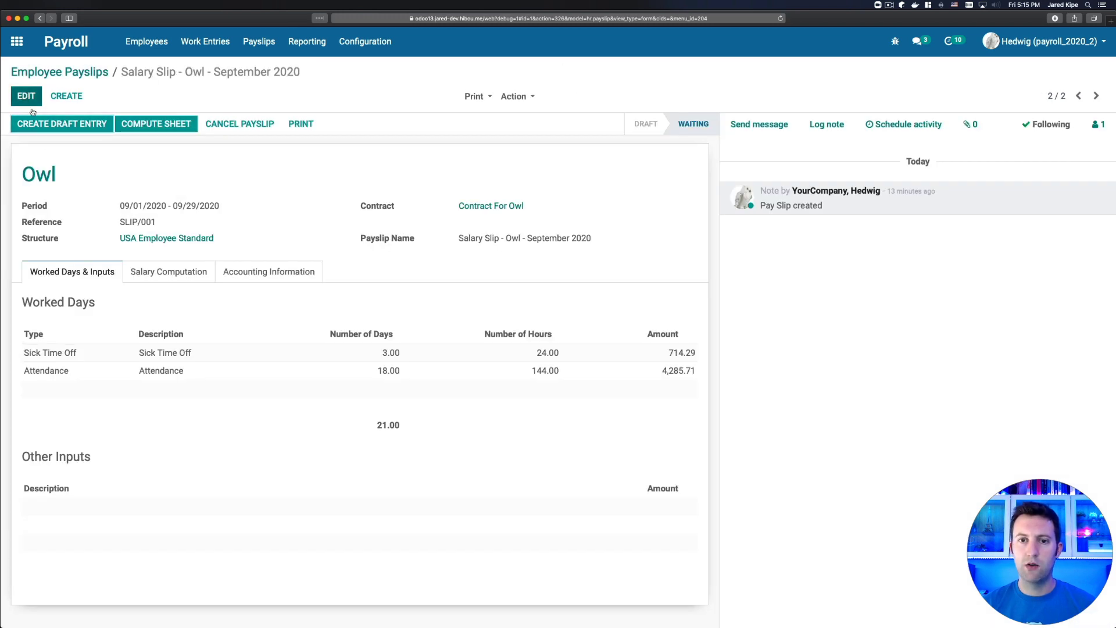
# Step: Set the period end date of payslip SLIP/001 to 09/30/2020 and save it
pyautogui.click(29, 98)
pyautogui.click(174, 241)
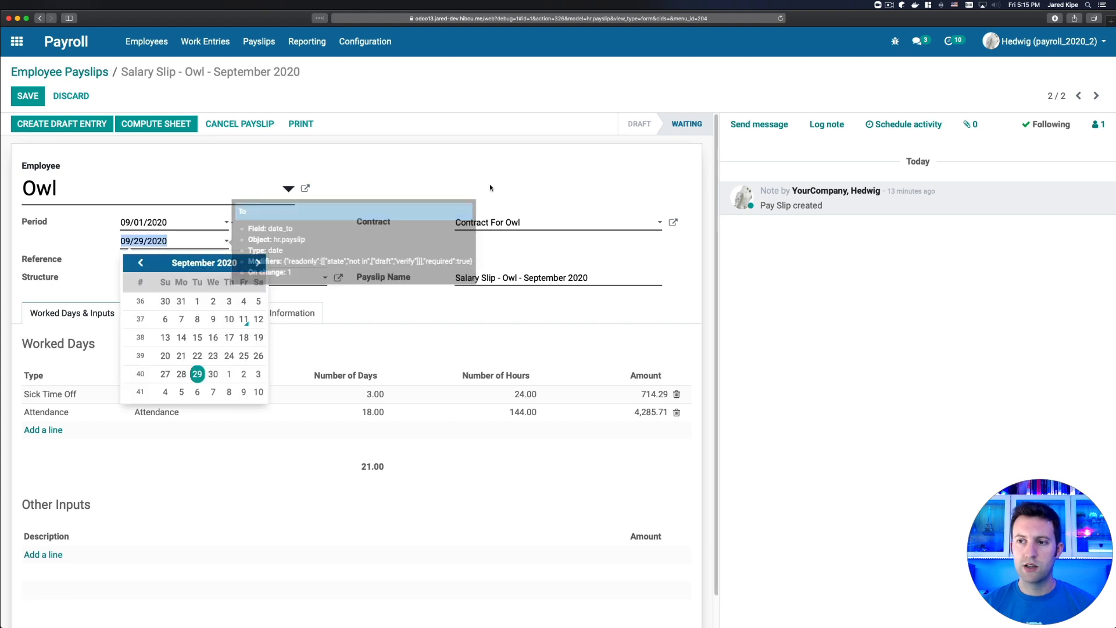
pyautogui.click(213, 374)
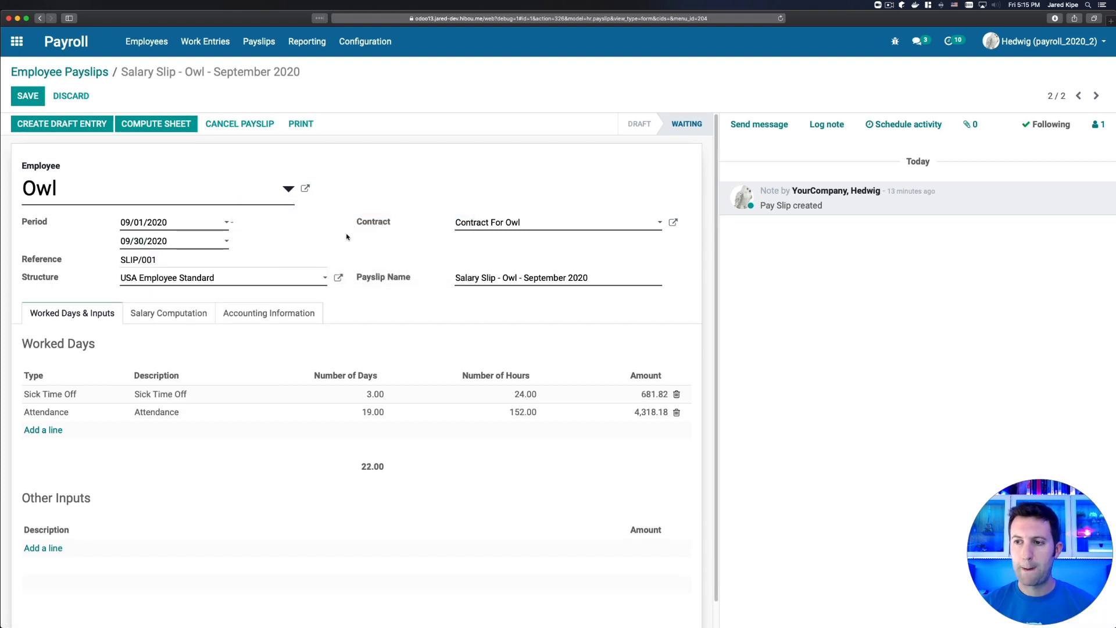
pyautogui.click(25, 102)
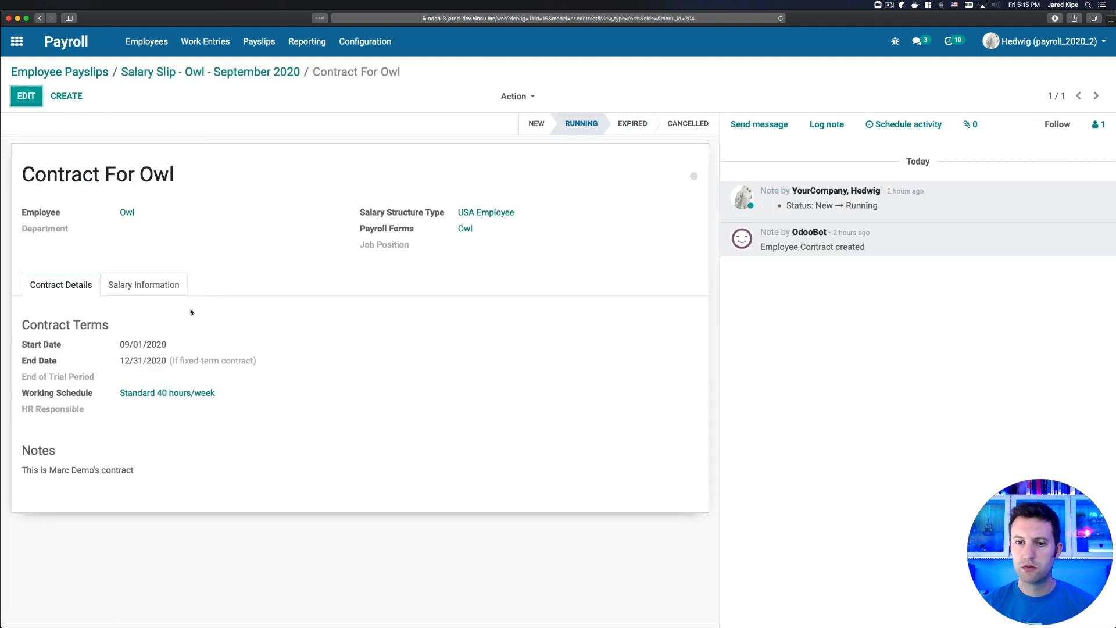
# Step: Check the wage type and Paid Hourly Timesheet setting in the linked contract's salary information, and return to the payslip without editing it
pyautogui.click(143, 287)
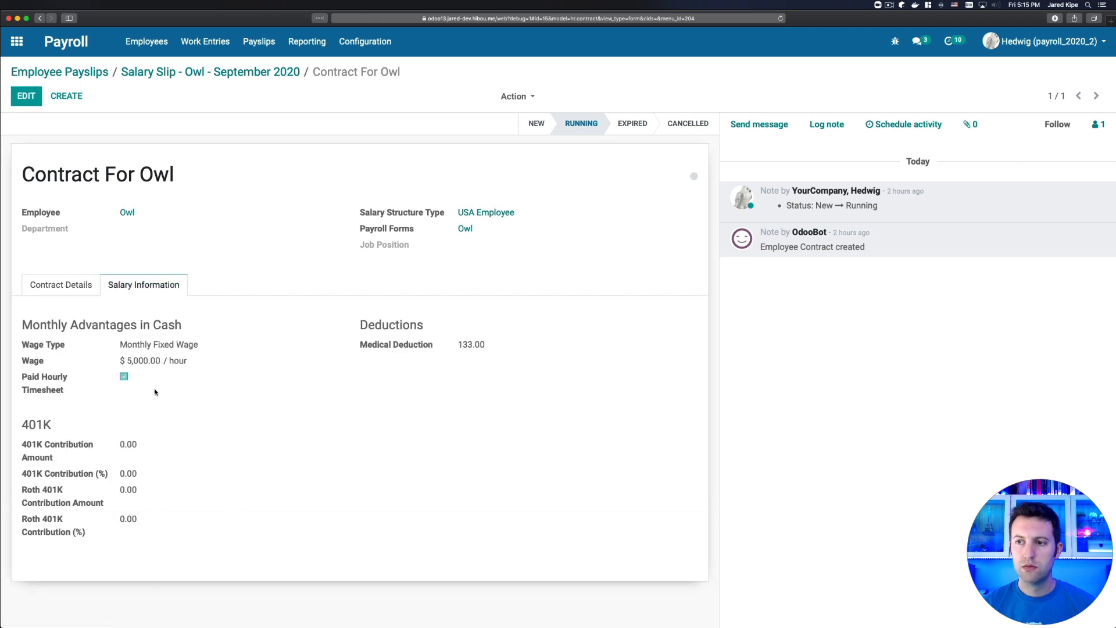
pyautogui.click(256, 72)
pyautogui.click(20, 95)
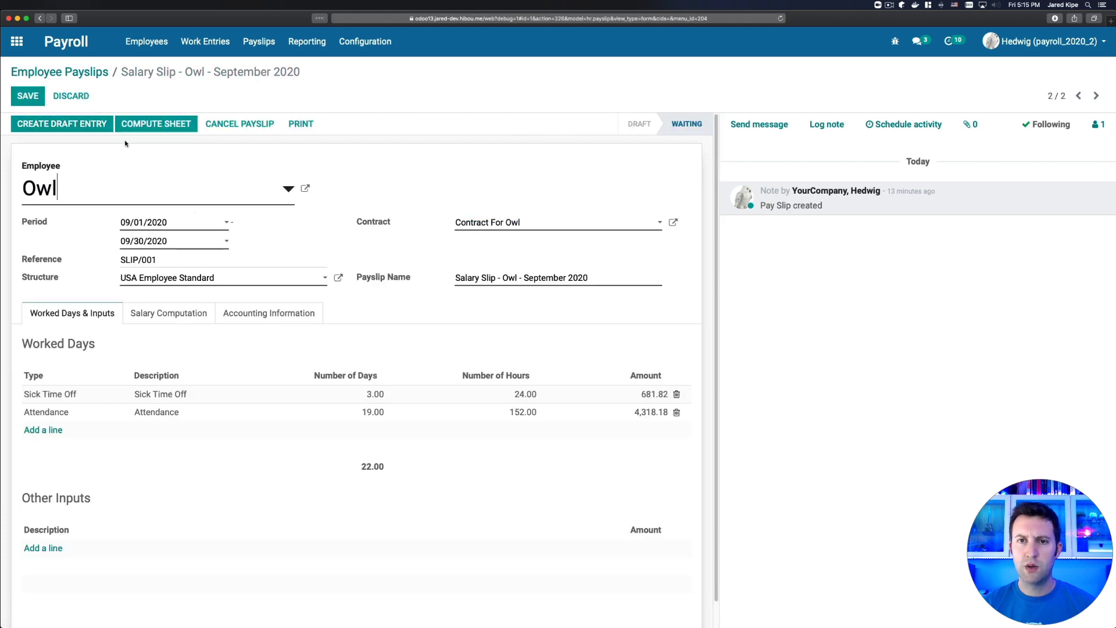
pyautogui.click(71, 95)
# Step: Start a new payslip for the employee on SLIP/001 and review its worked days lines
pyautogui.click(68, 95)
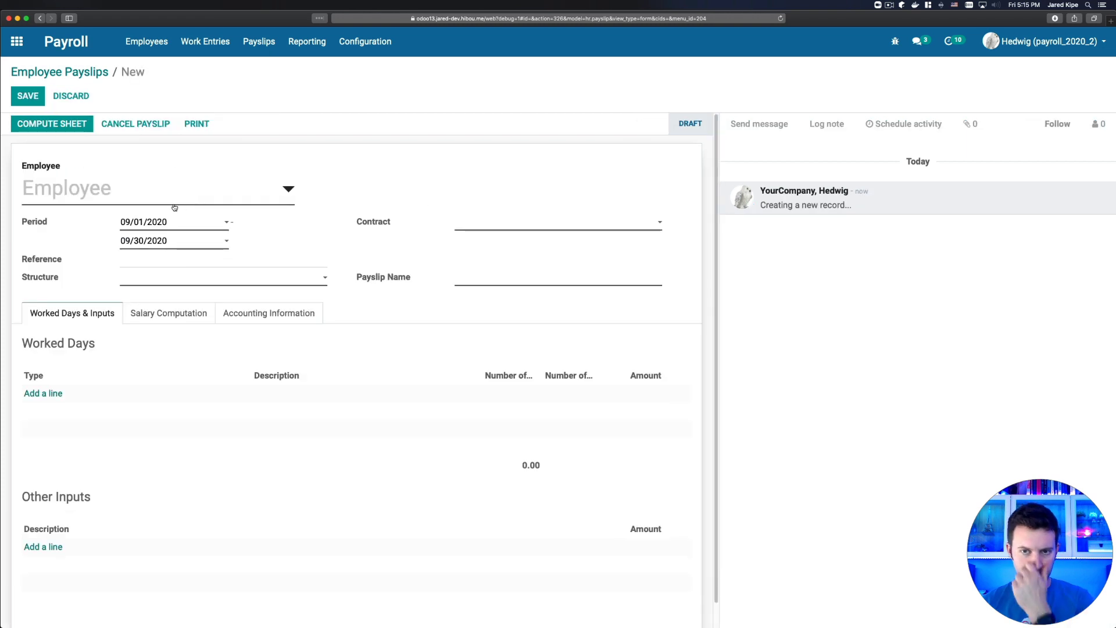
pyautogui.write('owl')
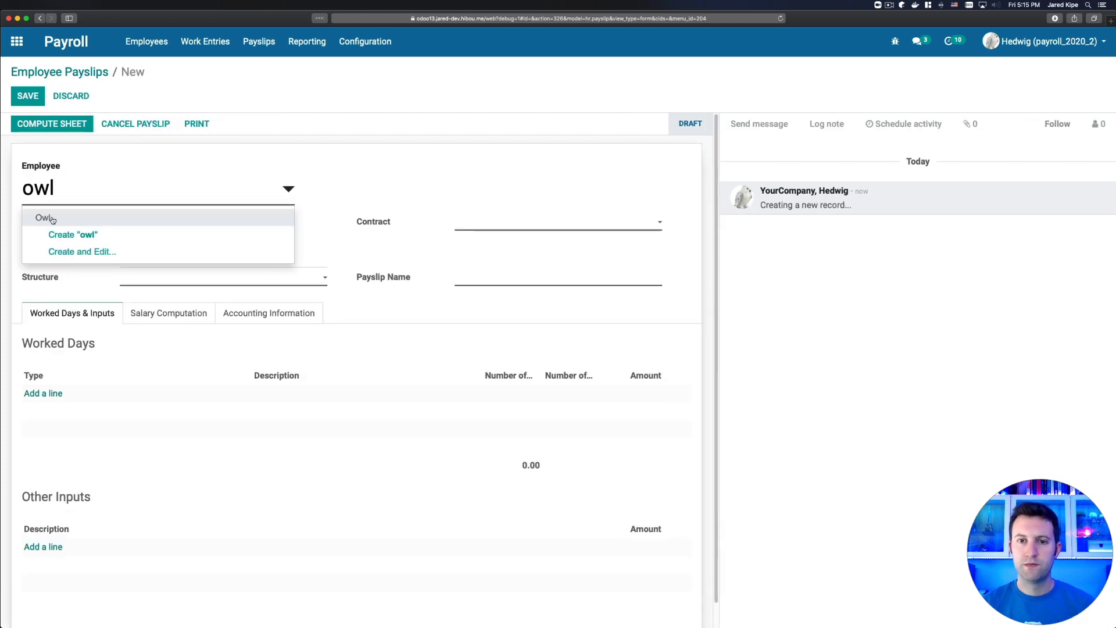
pyautogui.click(52, 220)
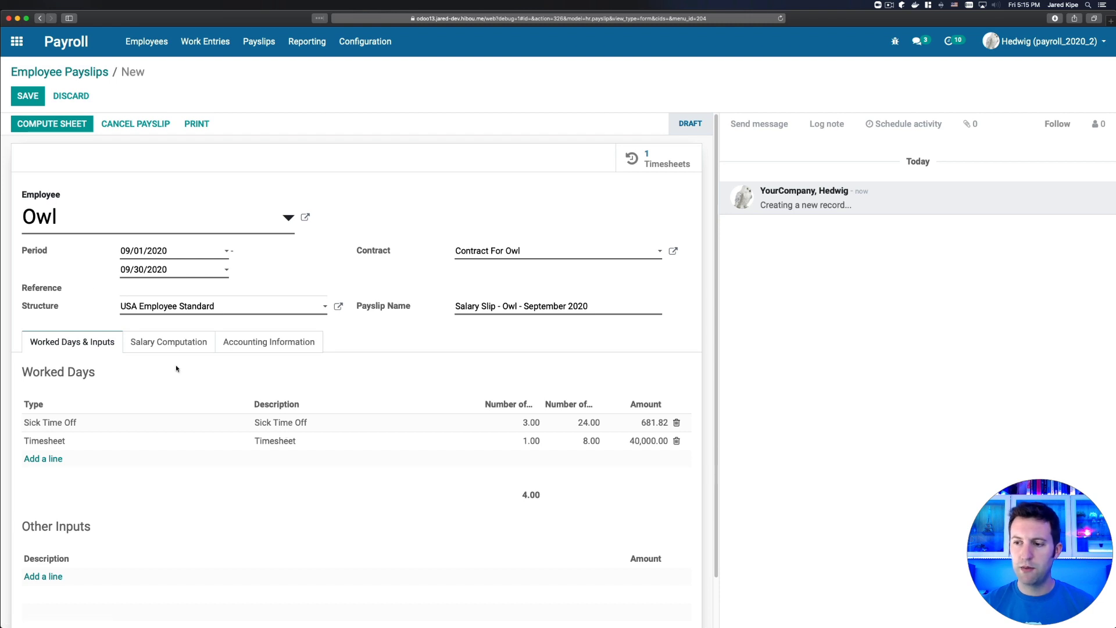
pyautogui.moveTo(113, 510)
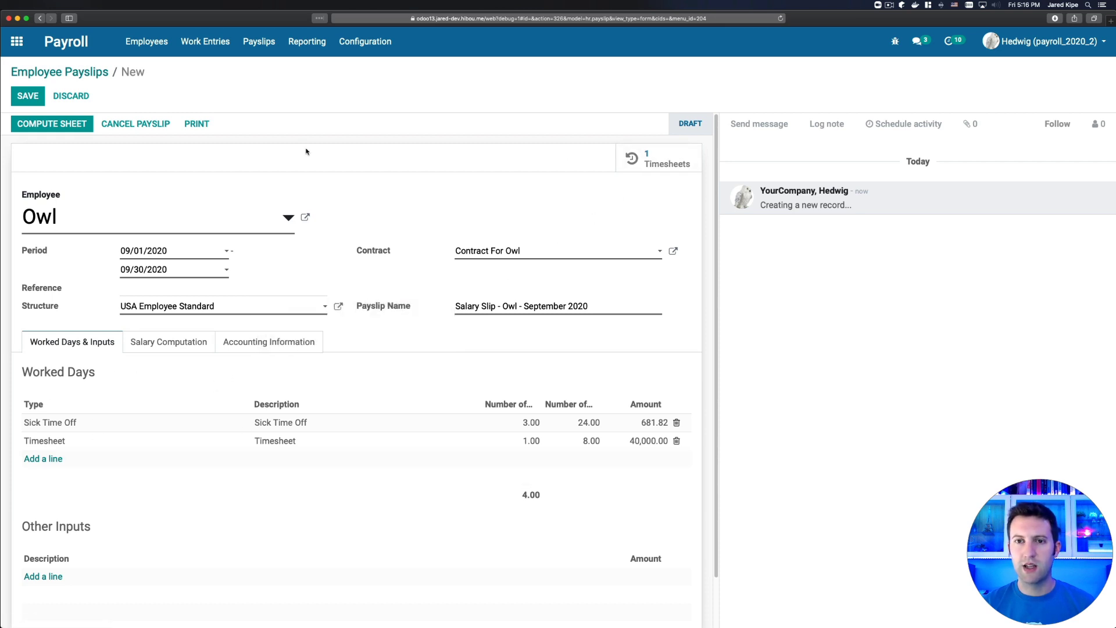
# Step: Cancel the newly created payslip and delete it
pyautogui.click(137, 123)
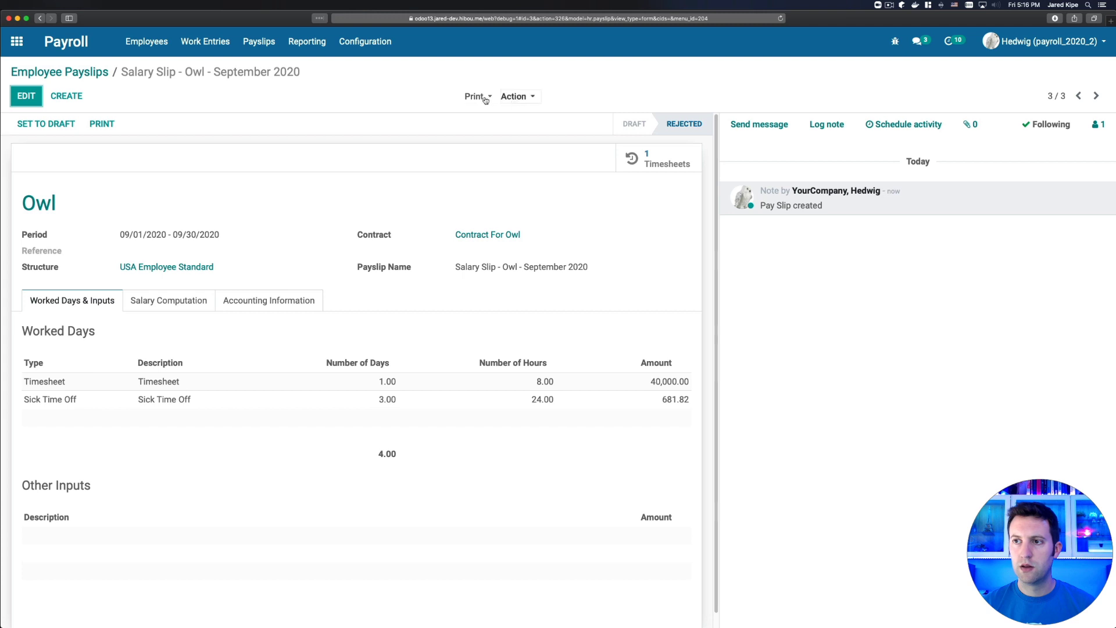
pyautogui.click(540, 100)
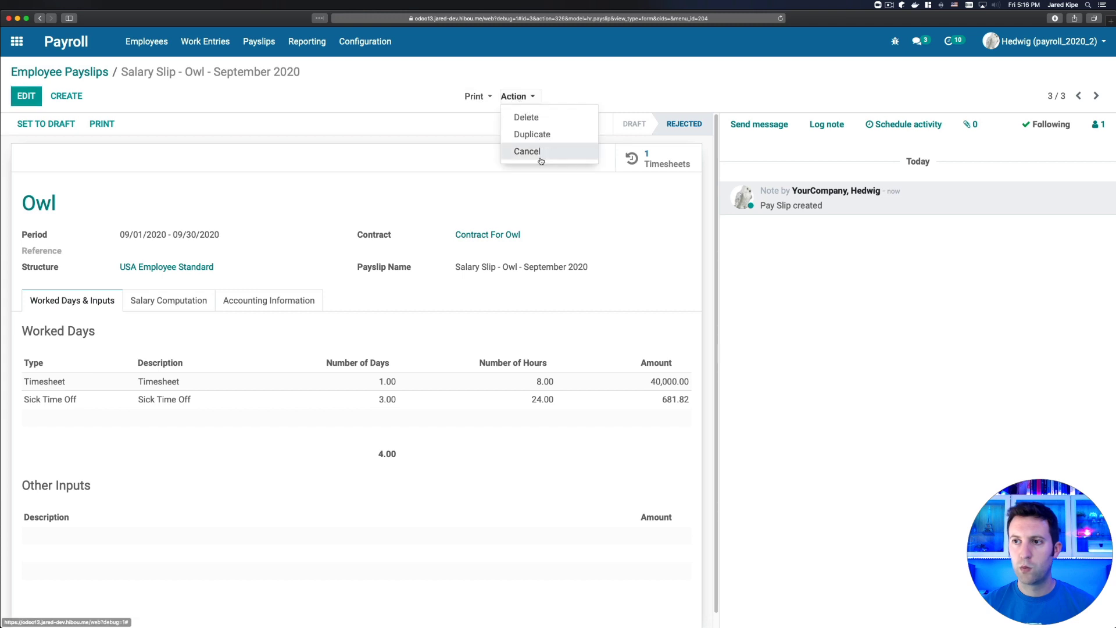
pyautogui.click(518, 119)
pyautogui.click(369, 127)
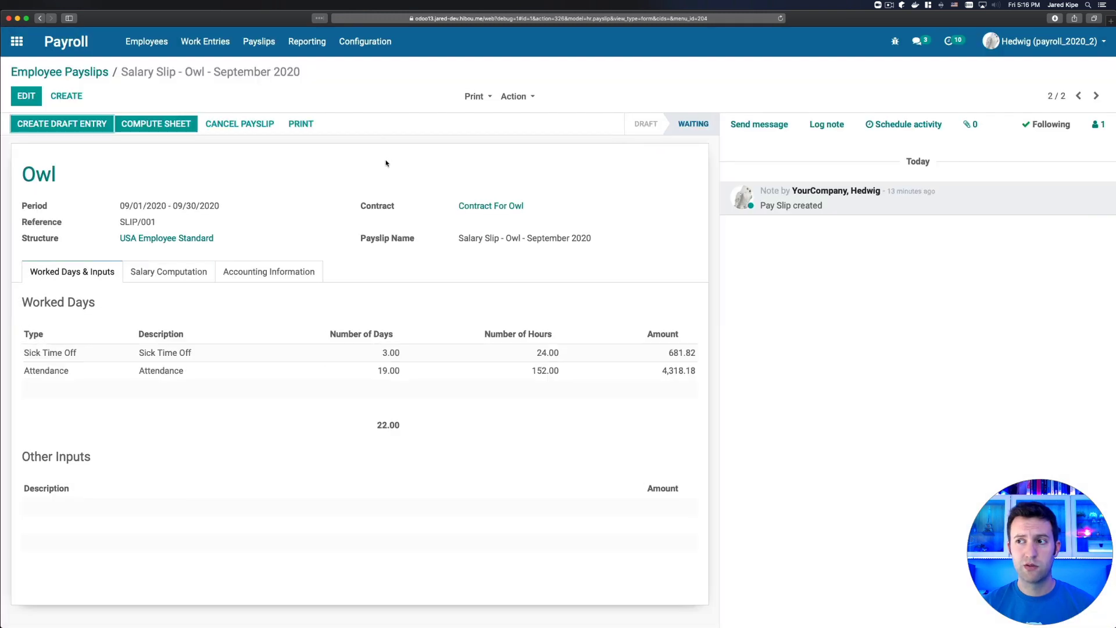
# Step: Add a 9-hour Office Design line dated 09/10/2020 for the payslip's employee in All Timesheets and save it
pyautogui.click(25, 47)
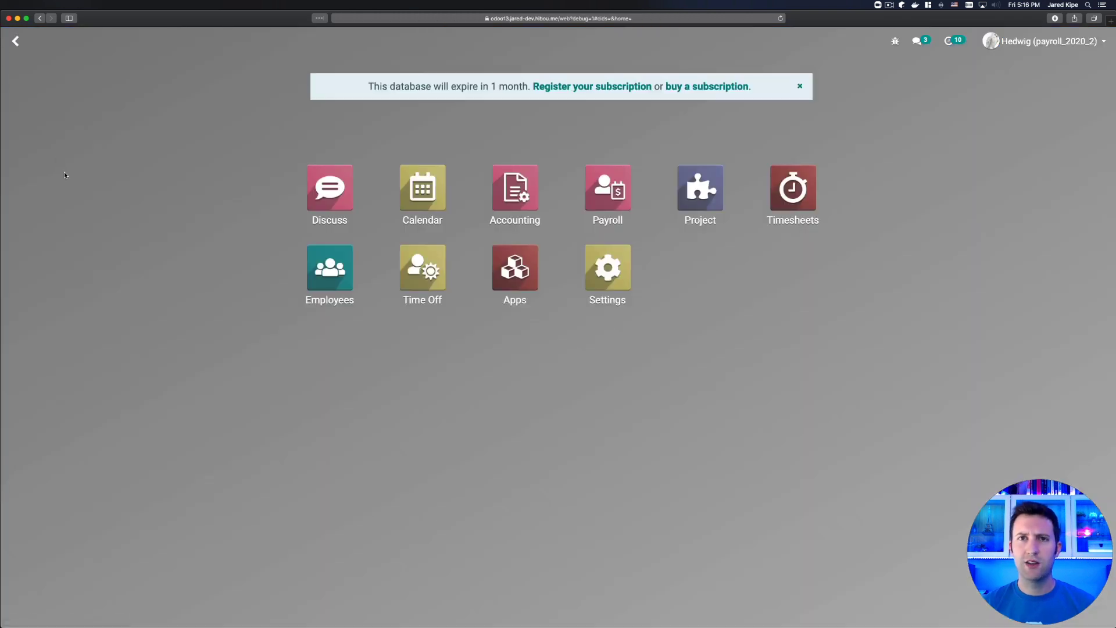
pyautogui.write('all tim')
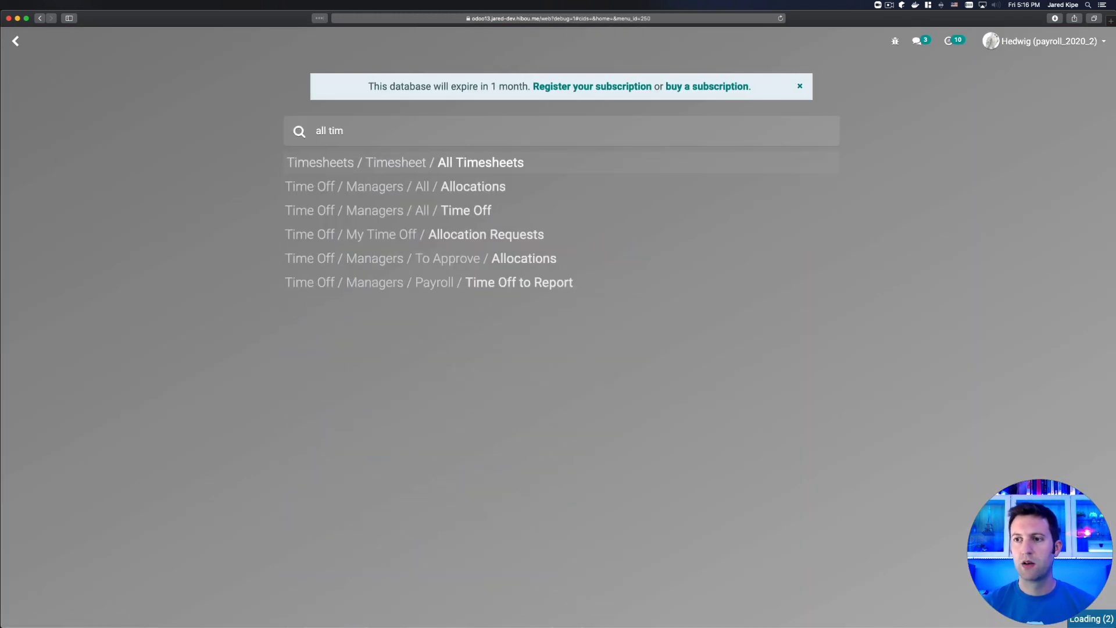
pyautogui.press('Return')
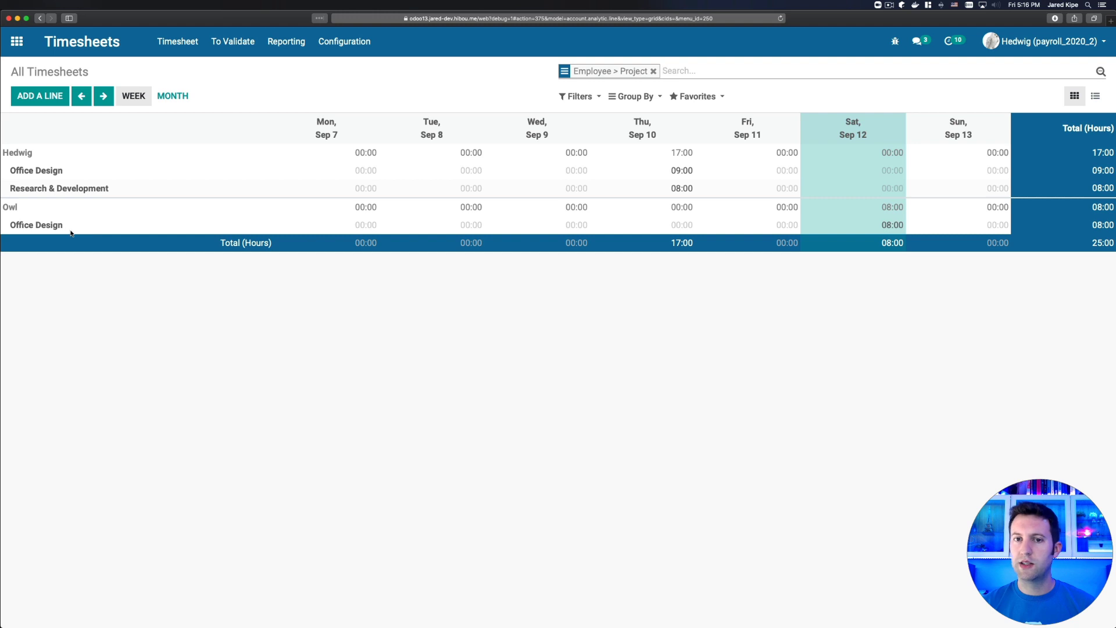
pyautogui.click(53, 97)
pyautogui.click(373, 145)
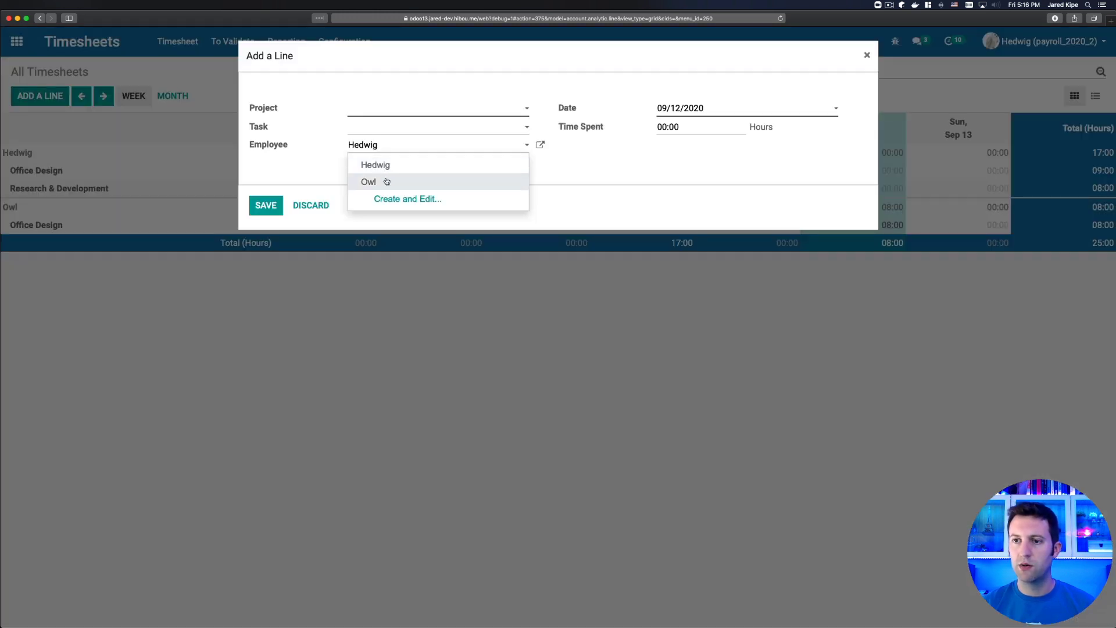
pyautogui.click(386, 181)
pyautogui.click(384, 112)
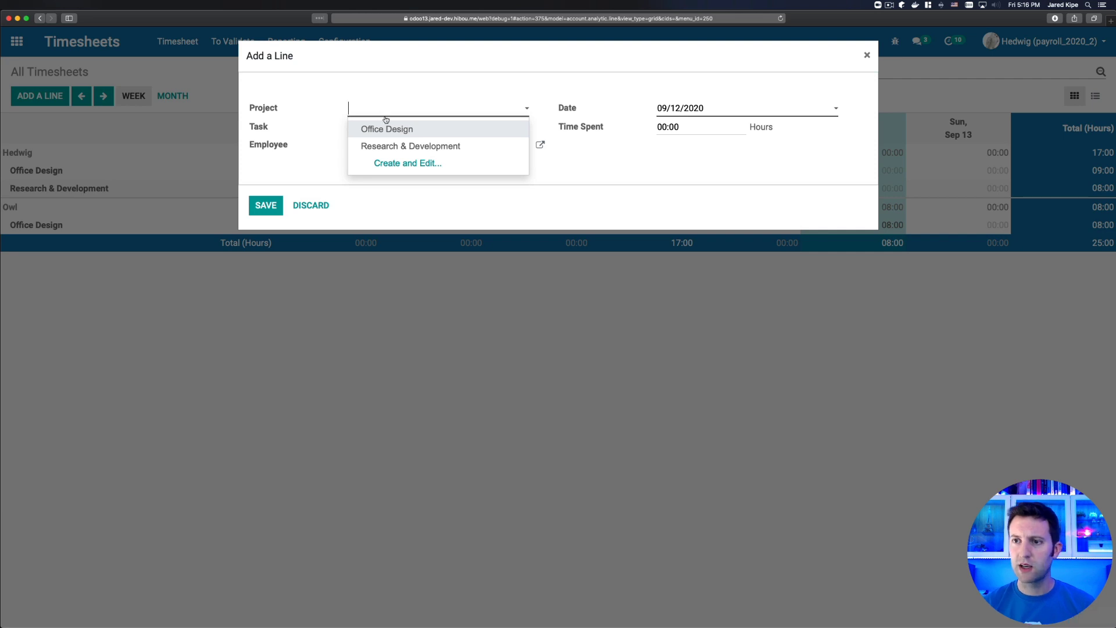
pyautogui.click(426, 129)
pyautogui.click(697, 108)
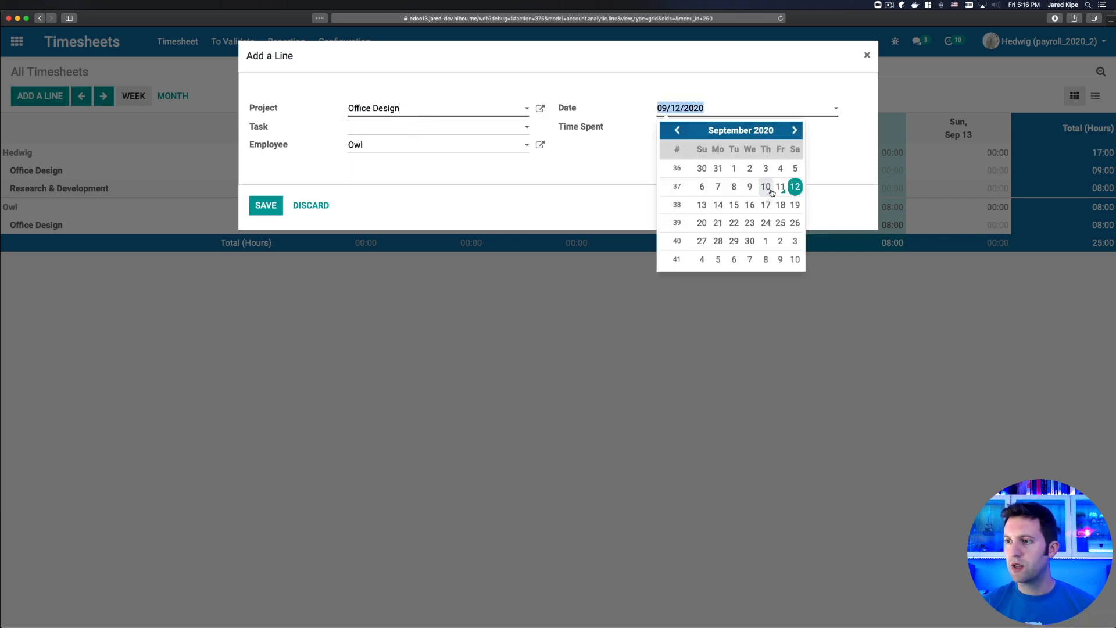
pyautogui.click(766, 187)
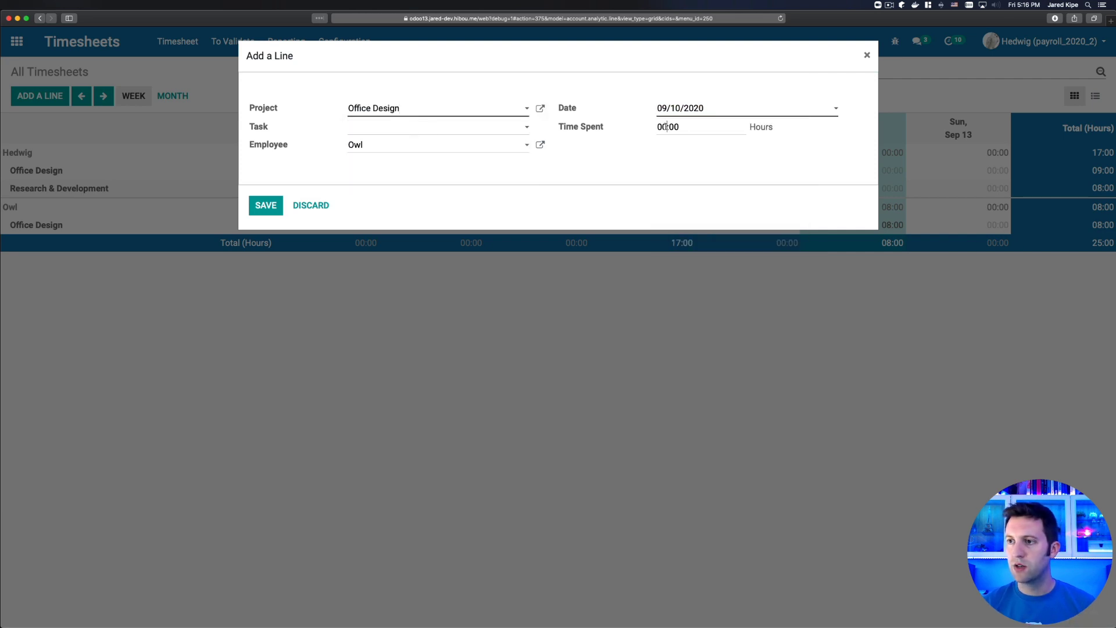
pyautogui.click(263, 206)
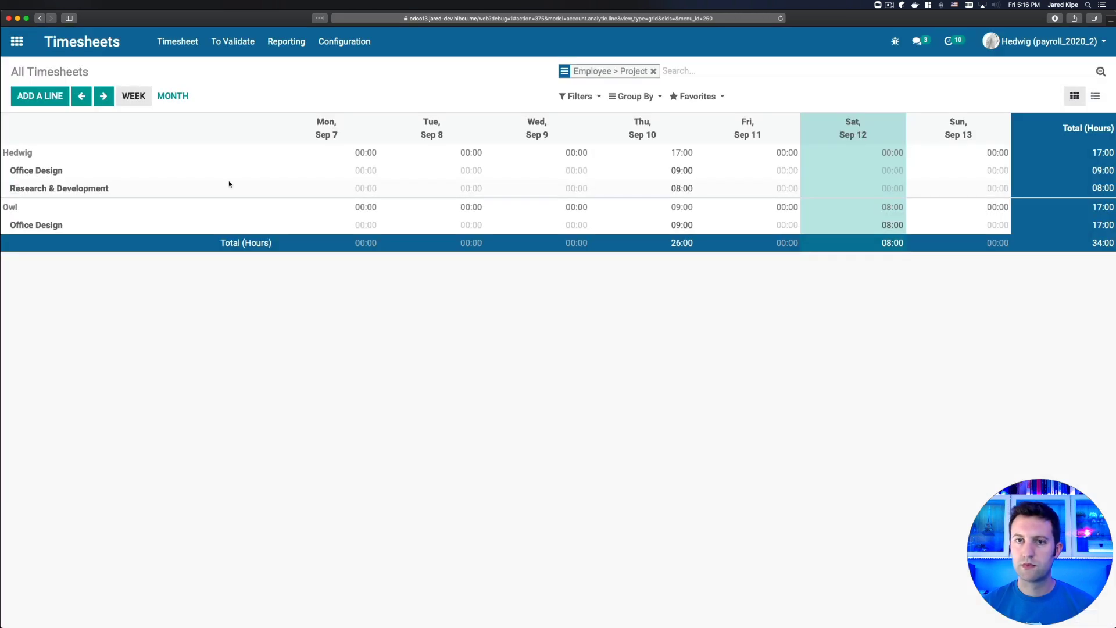
# Step: Return to all payslips in Payroll and create a new payslip for the employee with the added timesheet hours
pyautogui.click(15, 46)
pyautogui.press('Right')
pyautogui.press('Right')
pyautogui.press('Right')
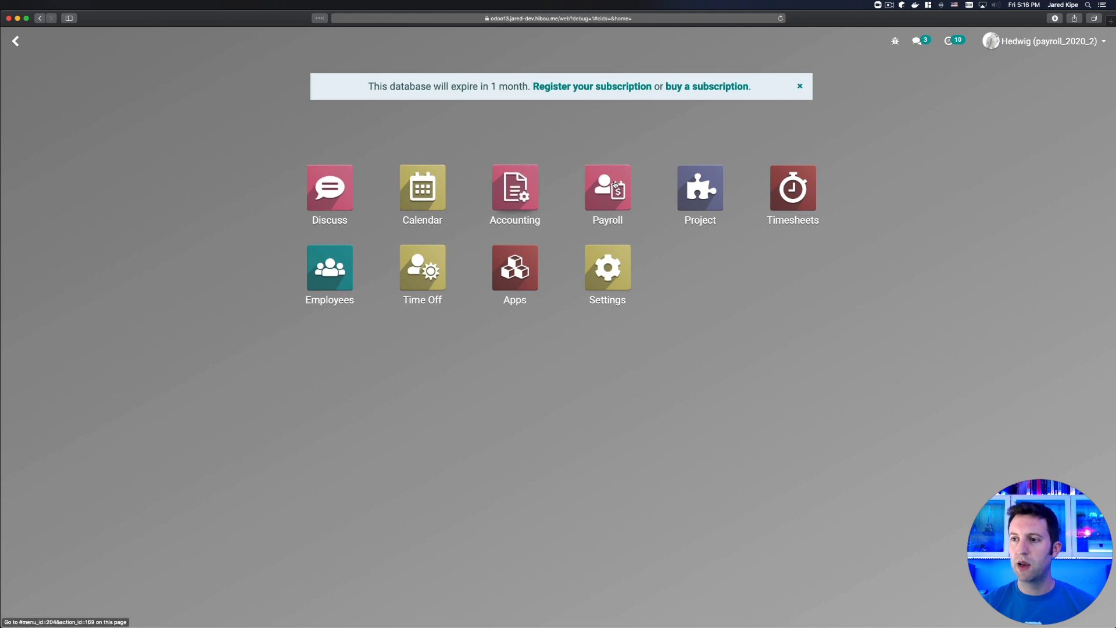
pyautogui.press('Return')
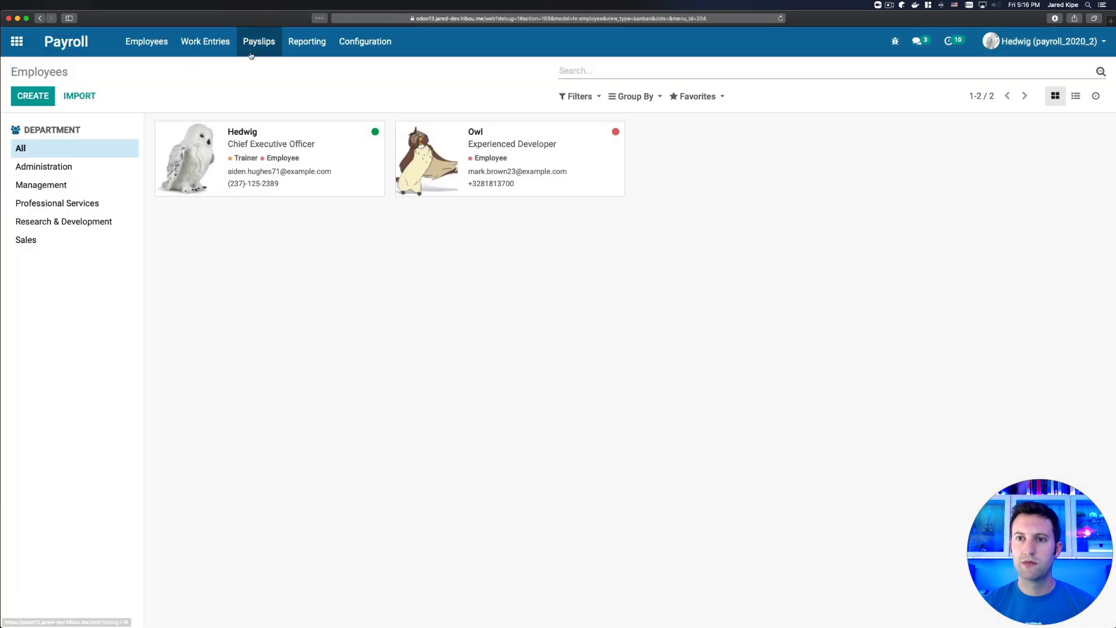
pyautogui.click(263, 42)
pyautogui.click(263, 88)
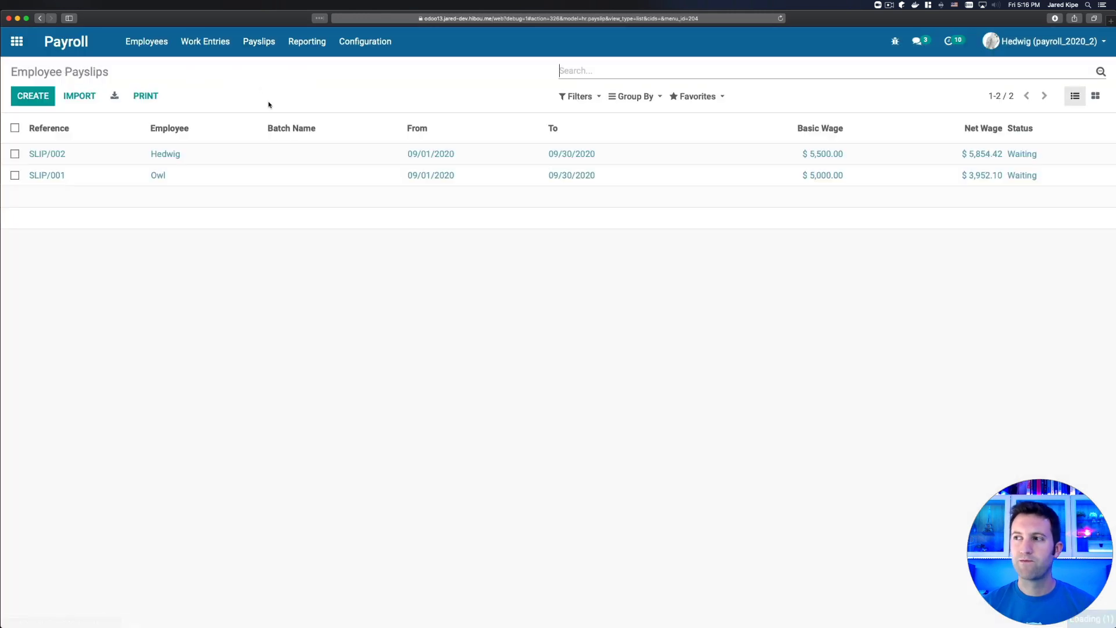
pyautogui.click(36, 99)
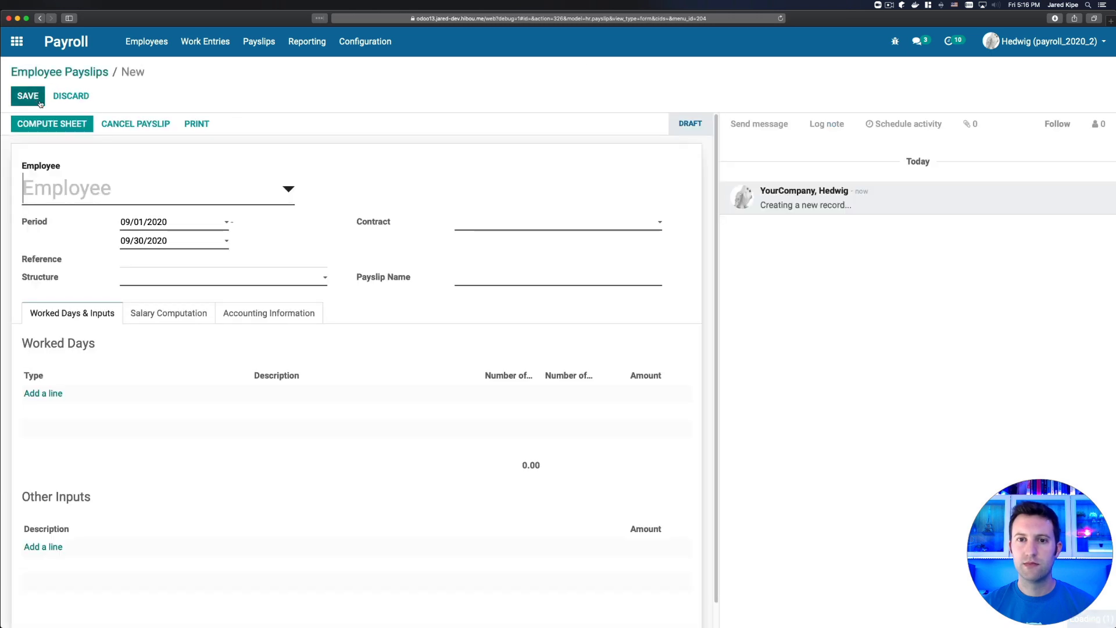
pyautogui.click(72, 189)
pyautogui.click(73, 230)
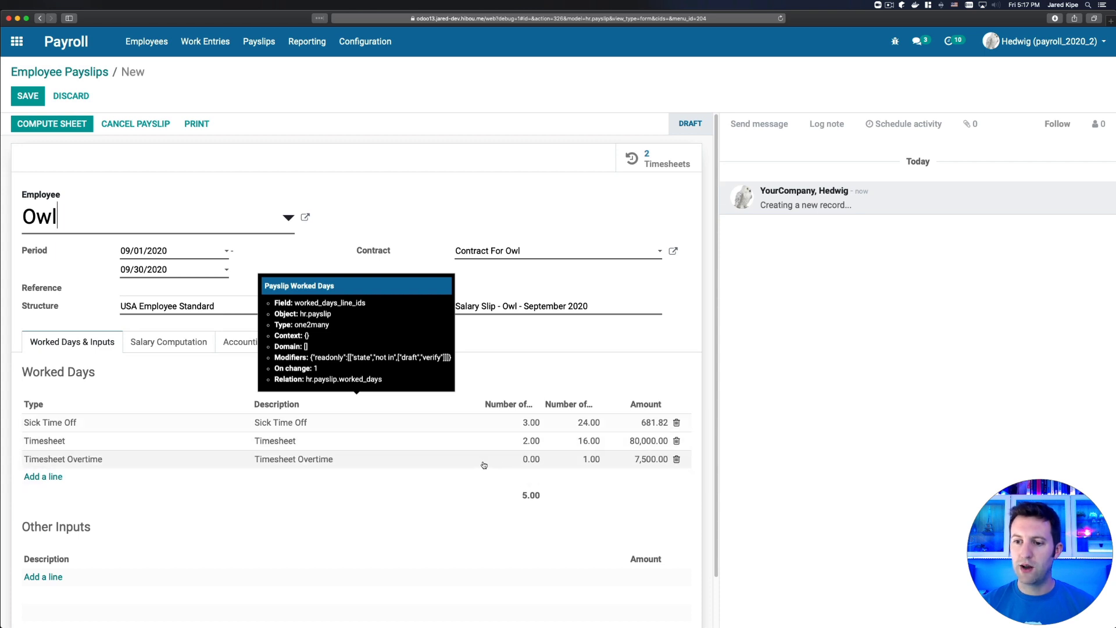
# Step: Compute the new payslip's salary lines and open its linked timesheets
pyautogui.click(168, 339)
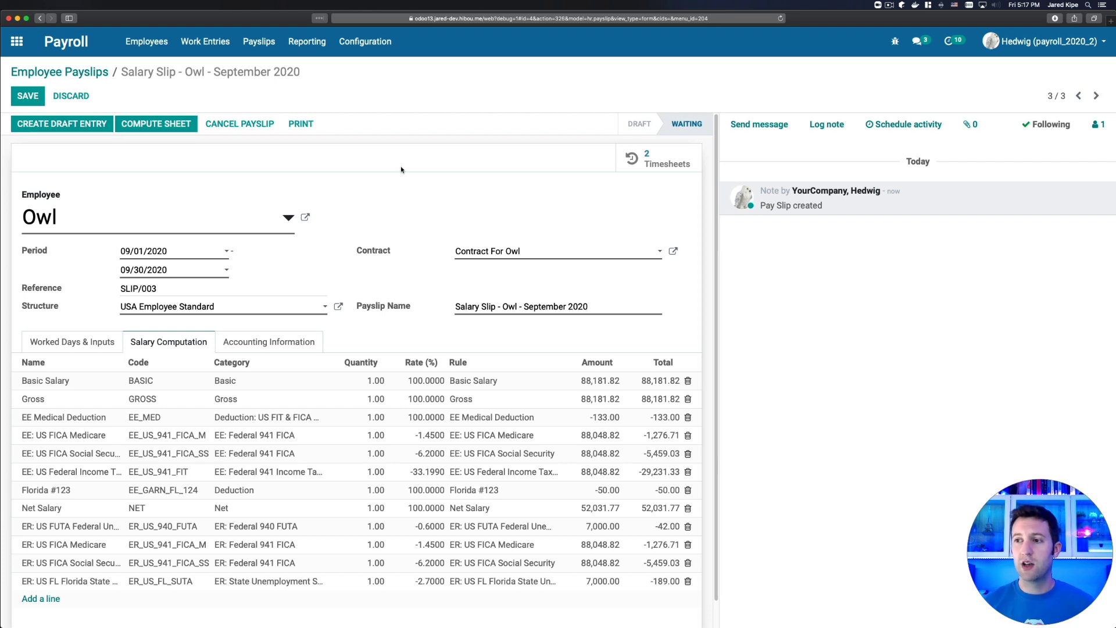
pyautogui.click(668, 164)
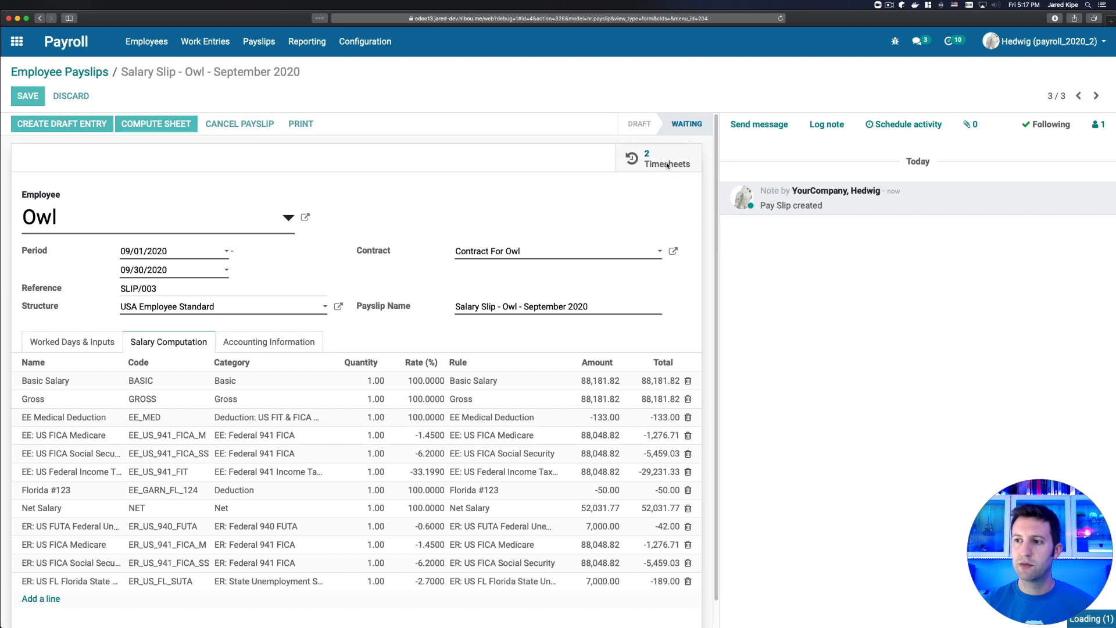